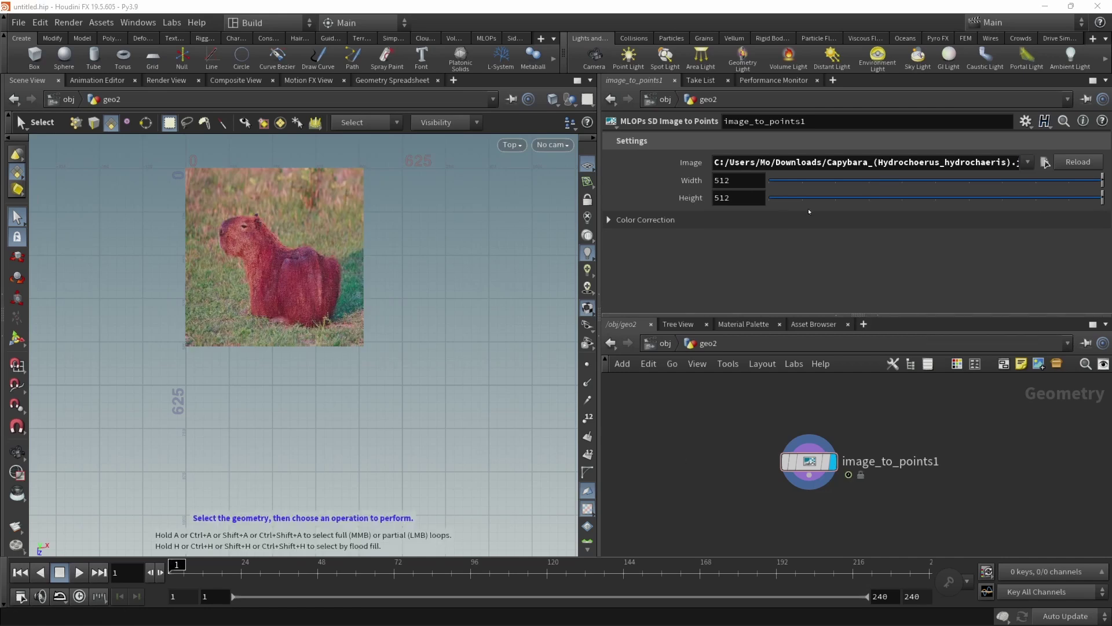
Set the size of the capybara image in image_to_points1 to 1020 wide by 680 high
left_click(713, 185)
type("102")
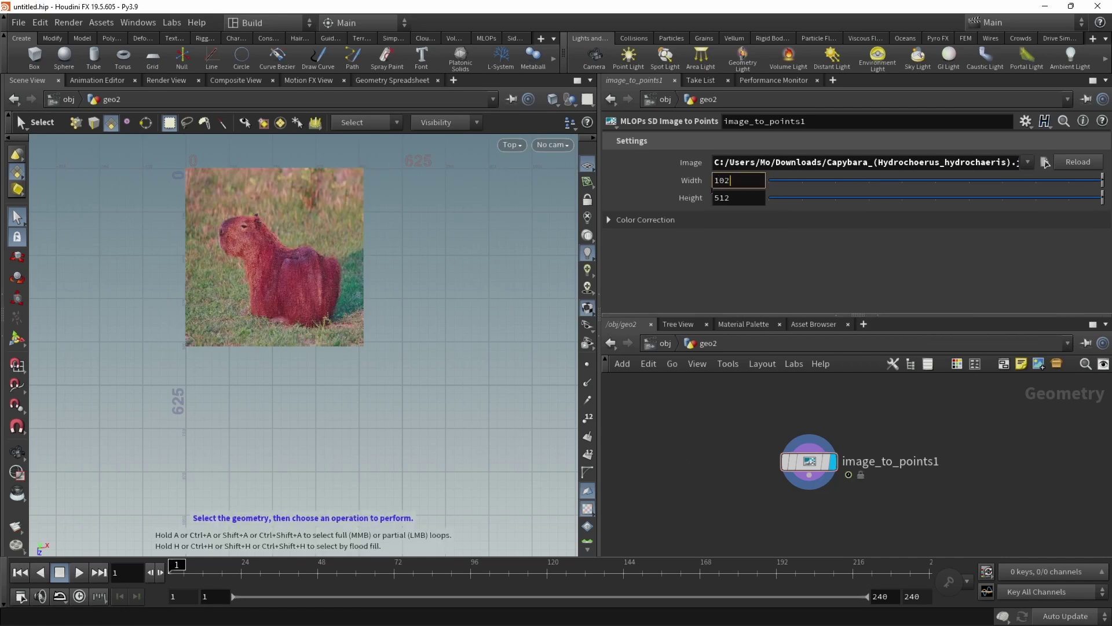
type("0")
key("Return")
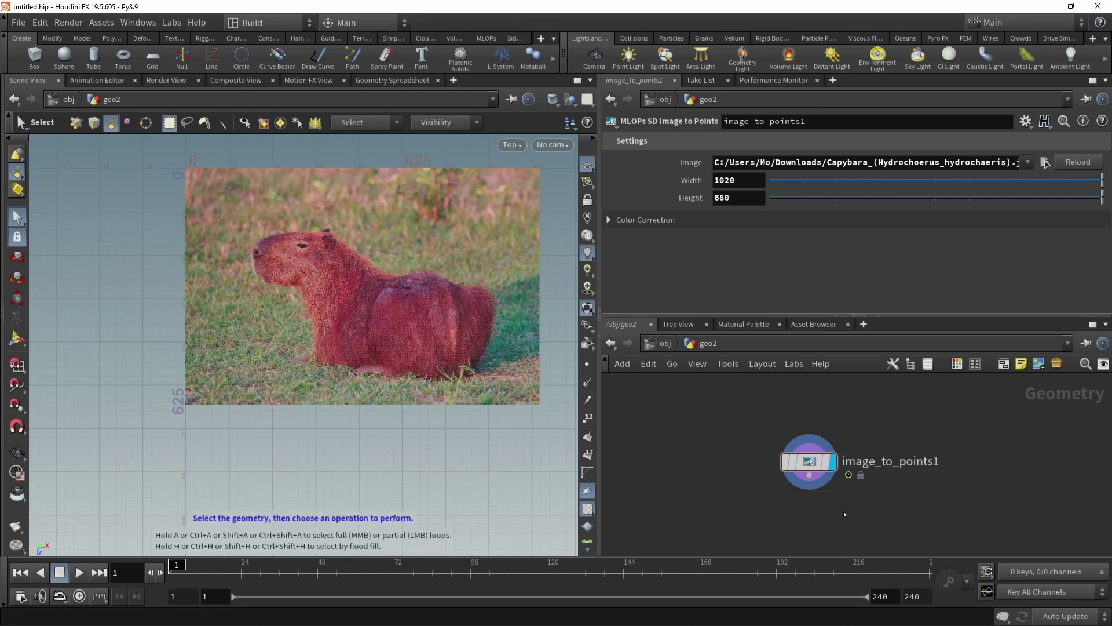
Add an MLOPs Segment Anything Model node below image_to_points1 and connect the image points to its first input
middle_click_drag(845, 514, 801, 485)
key("Tab")
type("sam")
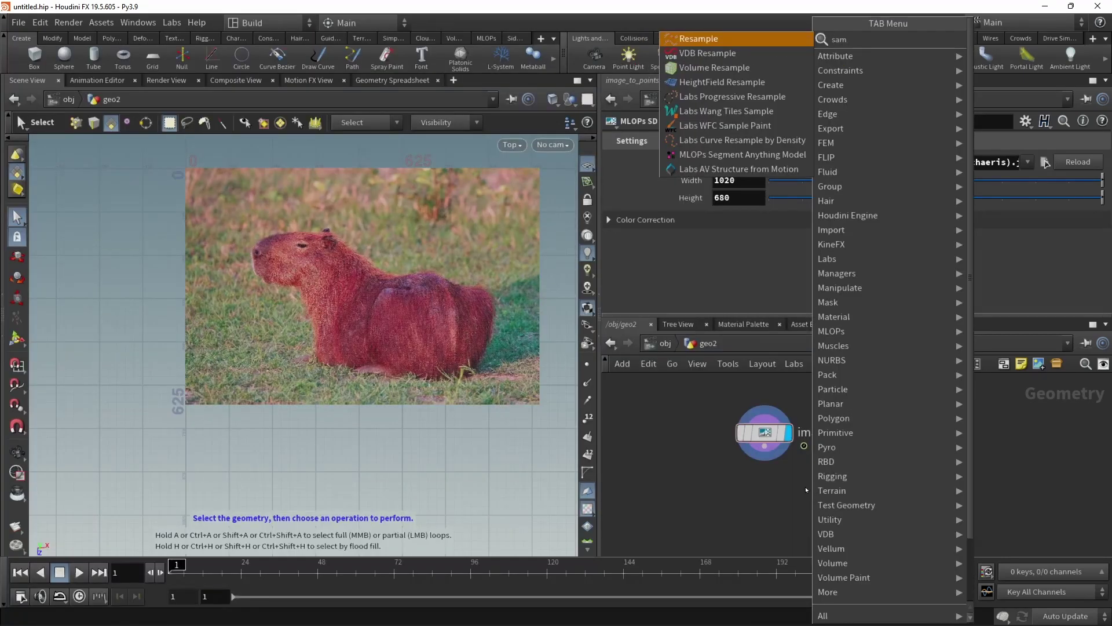
key("Down")
key("Down")
key("Down")
key("Down")
key("Down")
key("Down")
key("Down")
key("Down")
key("Return")
left_click(835, 508)
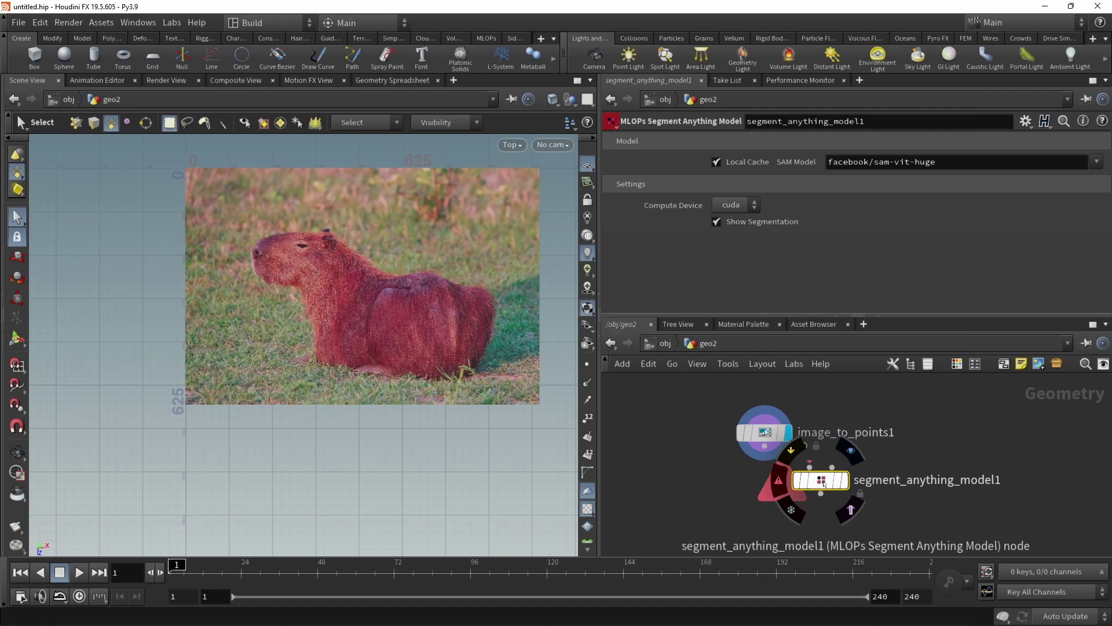
left_click(765, 446)
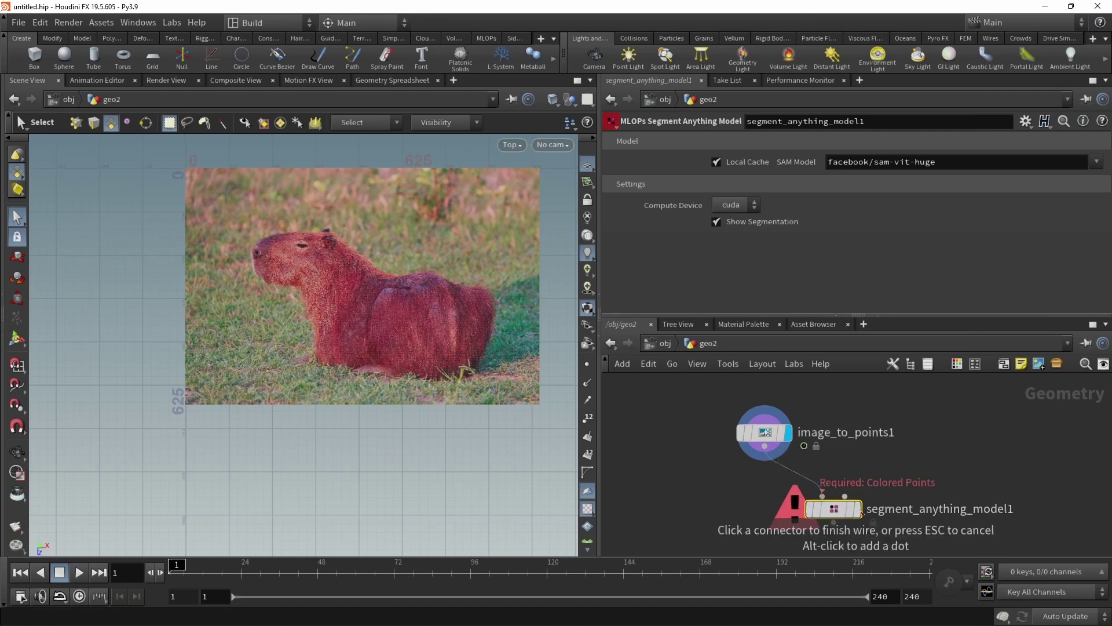
left_click(822, 494)
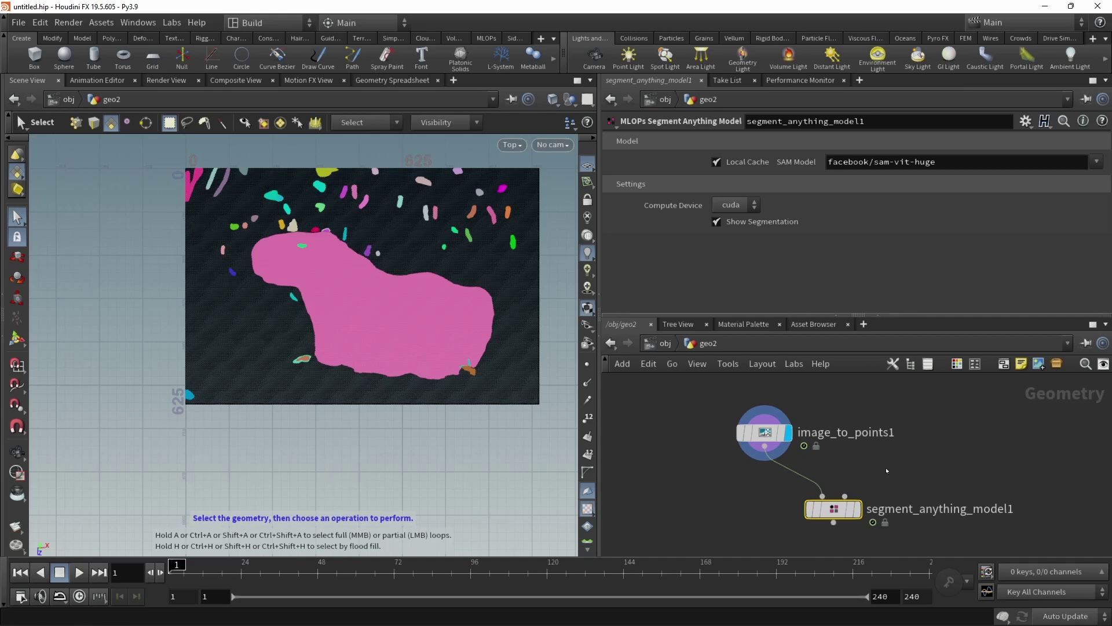
Place an Add node beside image_to_points1 while displaying the source image
left_click(765, 431)
key("Tab")
type("add")
key("Return")
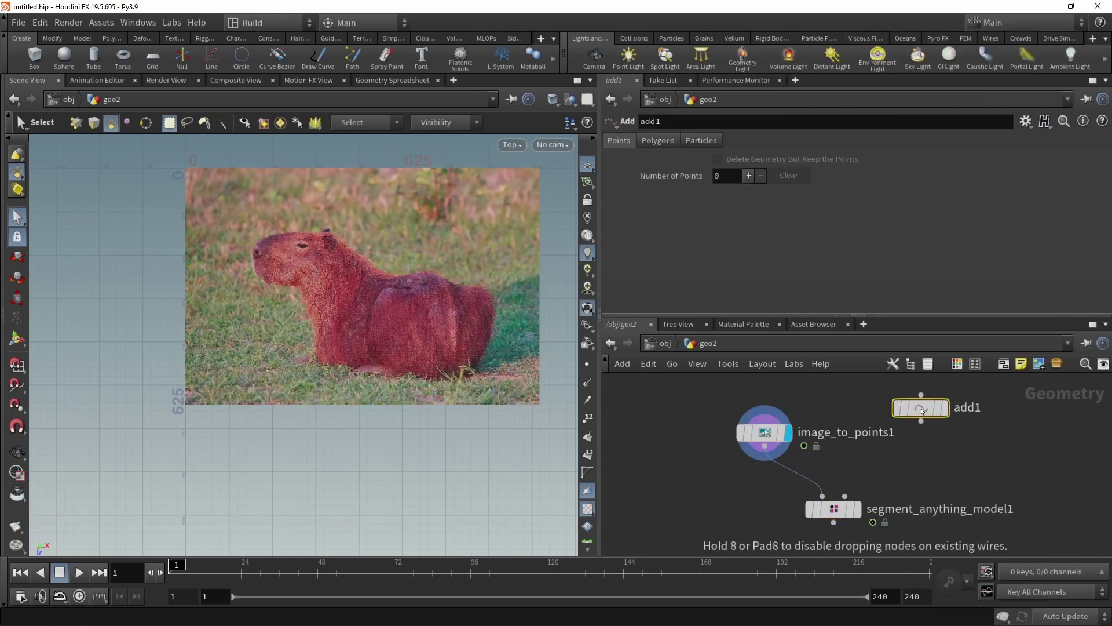
left_click(931, 435)
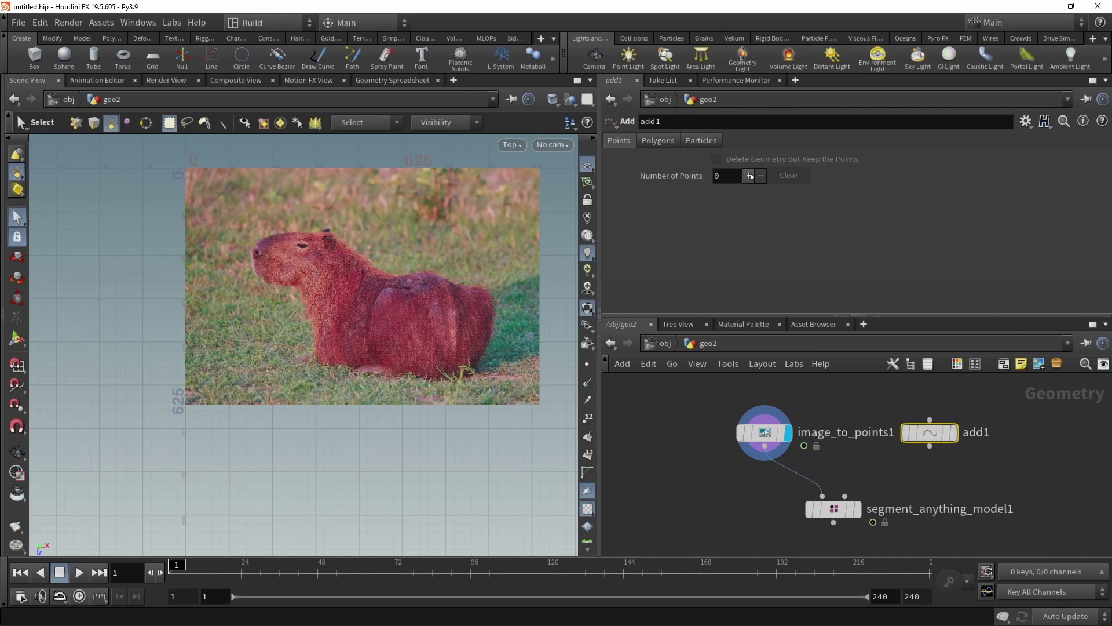
Create one point in add1 and position it on the capybara's body at about 507, 0, 388
left_click(748, 175)
left_click(16, 339)
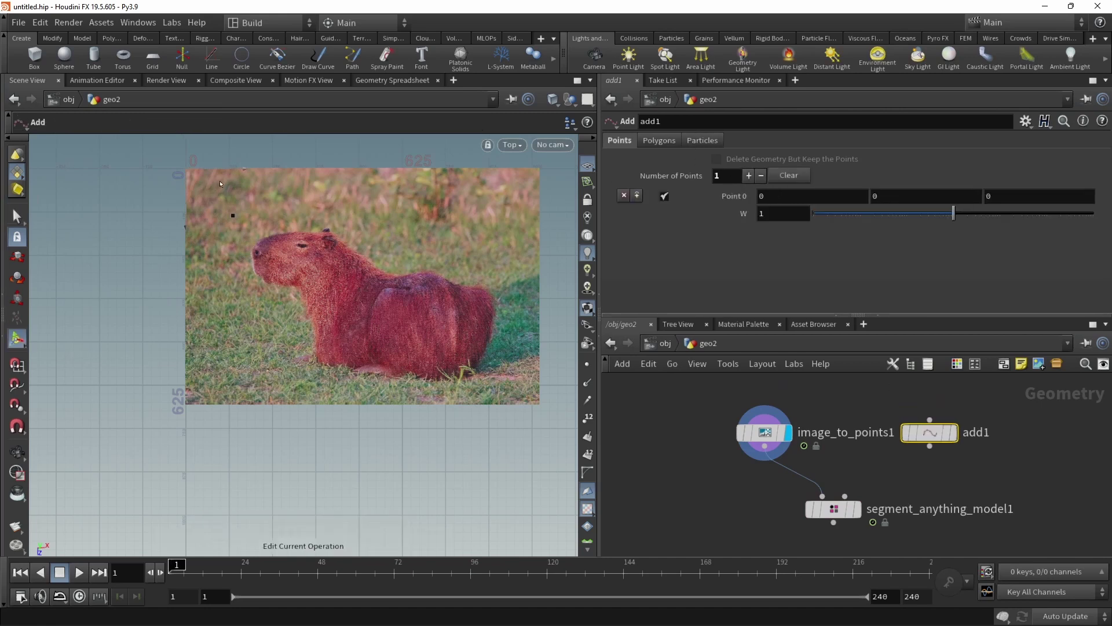
left_click_drag(233, 216, 410, 351)
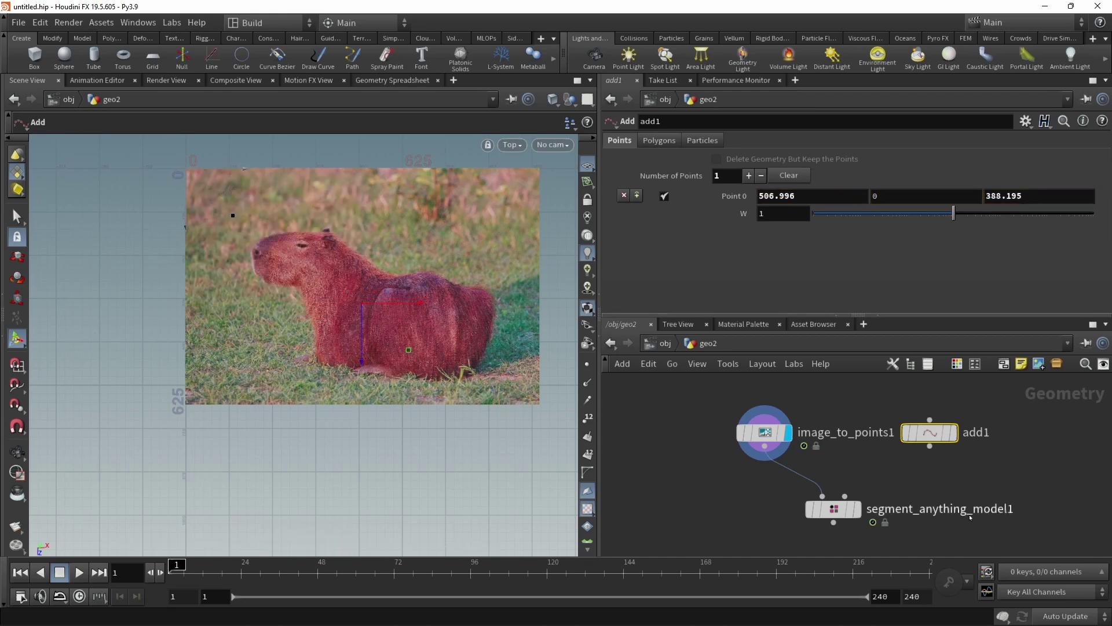
Connect add1 to the second input of segment_anything_model1 and display the segmentation node
left_click(930, 446)
left_click(845, 497)
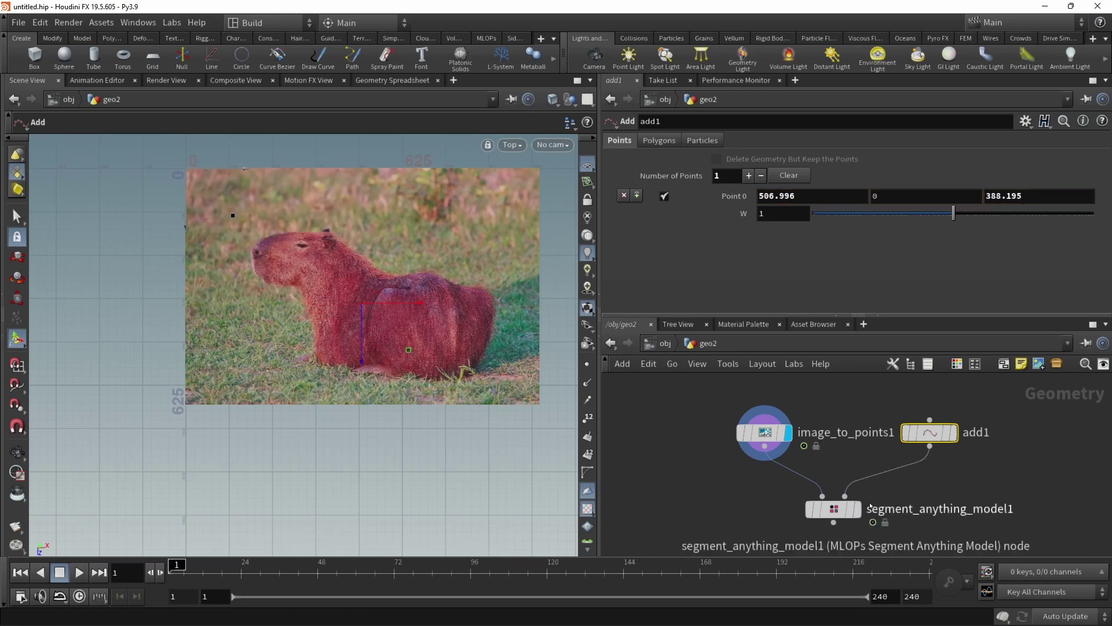
left_click(856, 509)
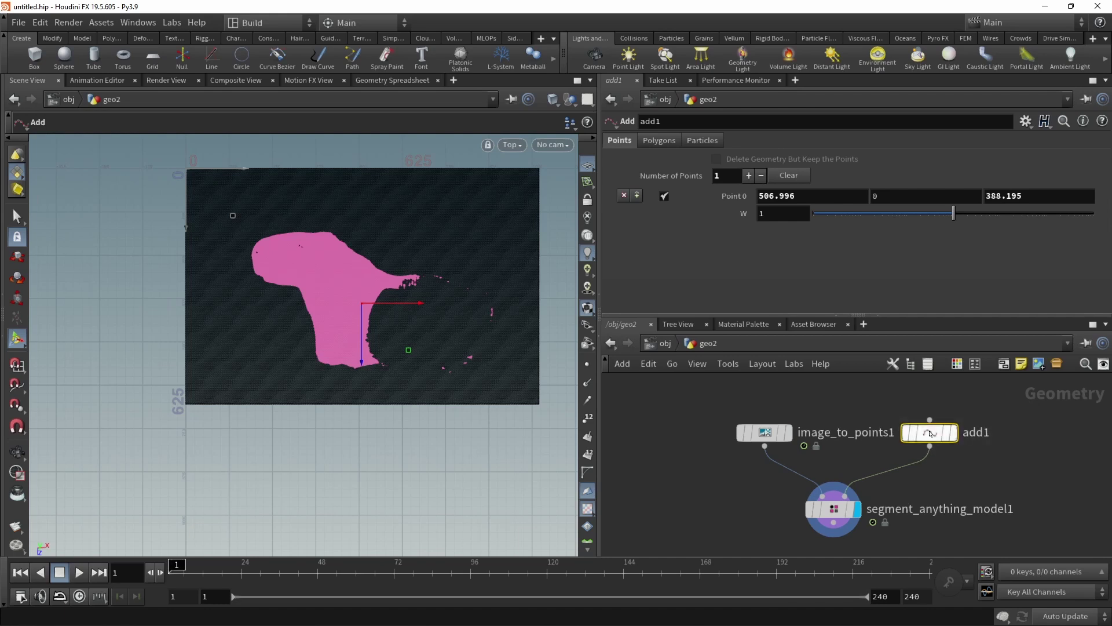
Display the source image again, add a second point in add1 and place it on the capybara's rear
left_click(765, 433)
left_click(790, 432)
left_click(930, 432)
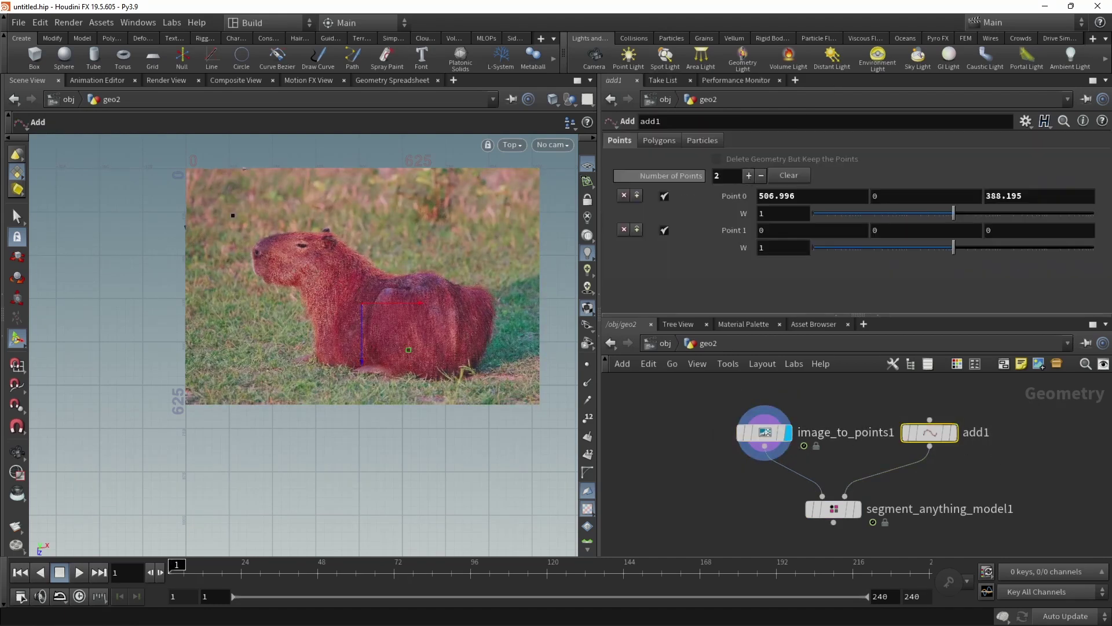
left_click_drag(391, 298, 471, 328)
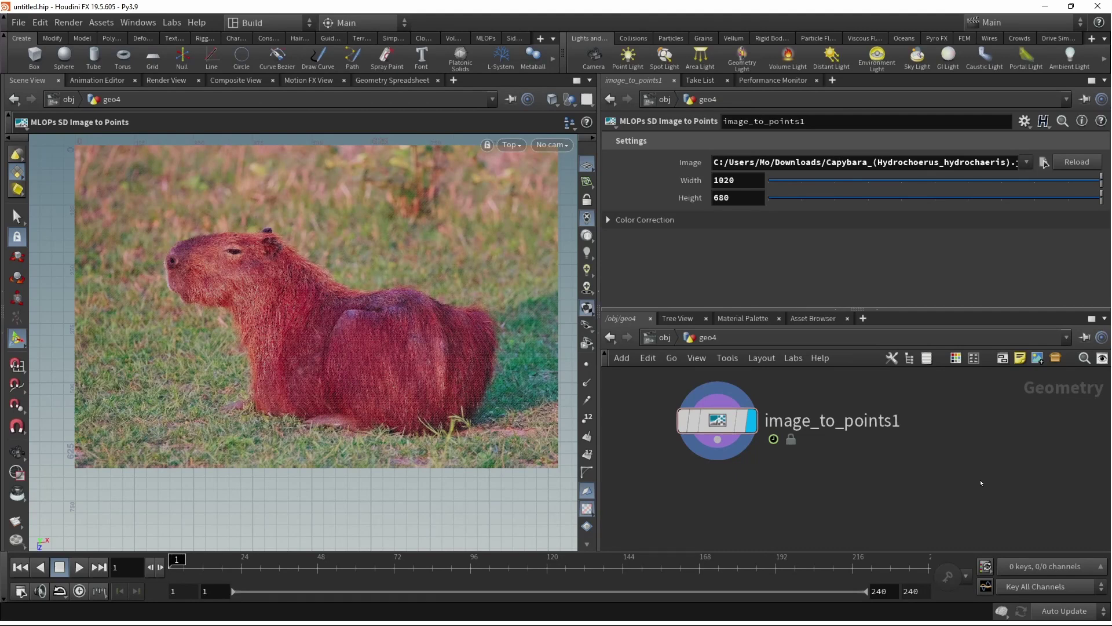
Place an MLOPs RemBG node directly below image_to_points1 in the geo4 network
left_click(891, 503)
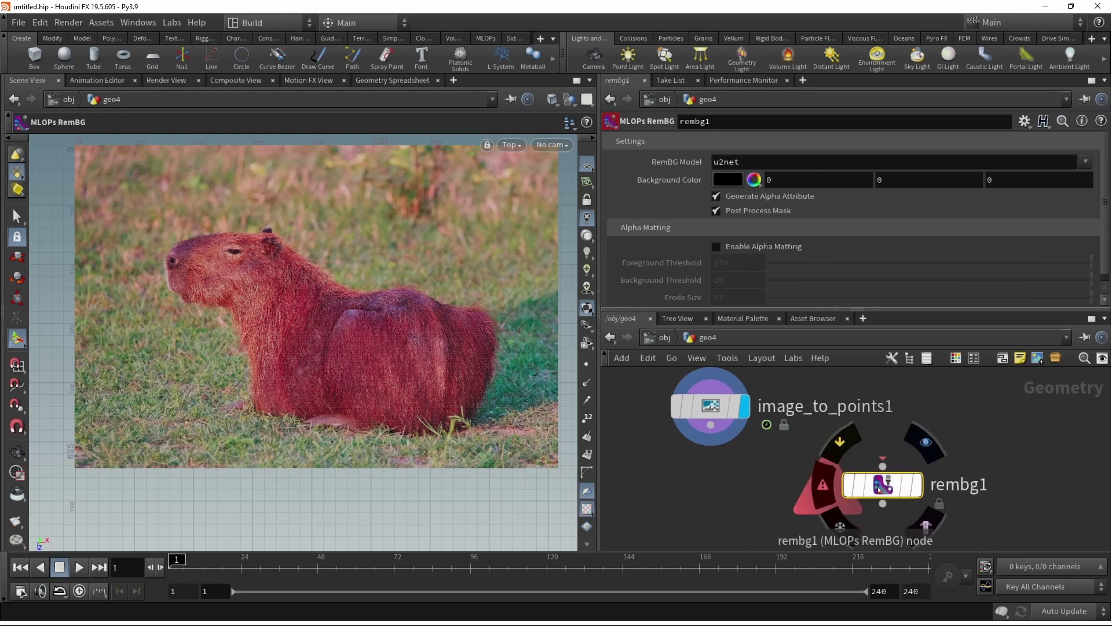
left_click_drag(883, 494, 706, 493)
left_click(712, 412)
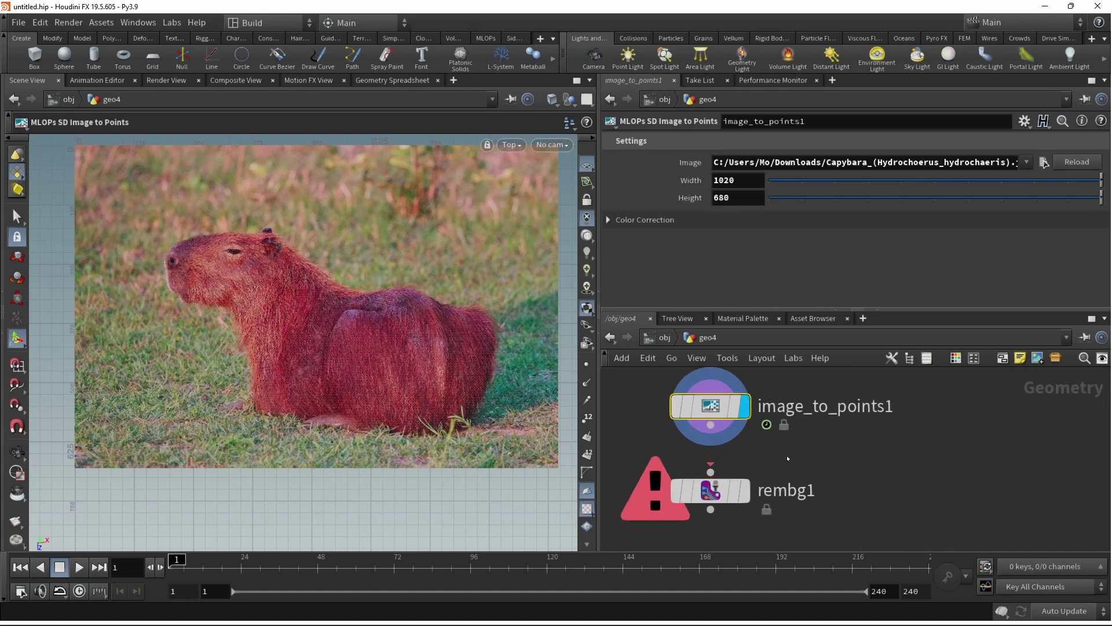
Connect image_to_points1 to rembg1, display the background removal result and show the node's settings
left_click(711, 425)
left_click(711, 471)
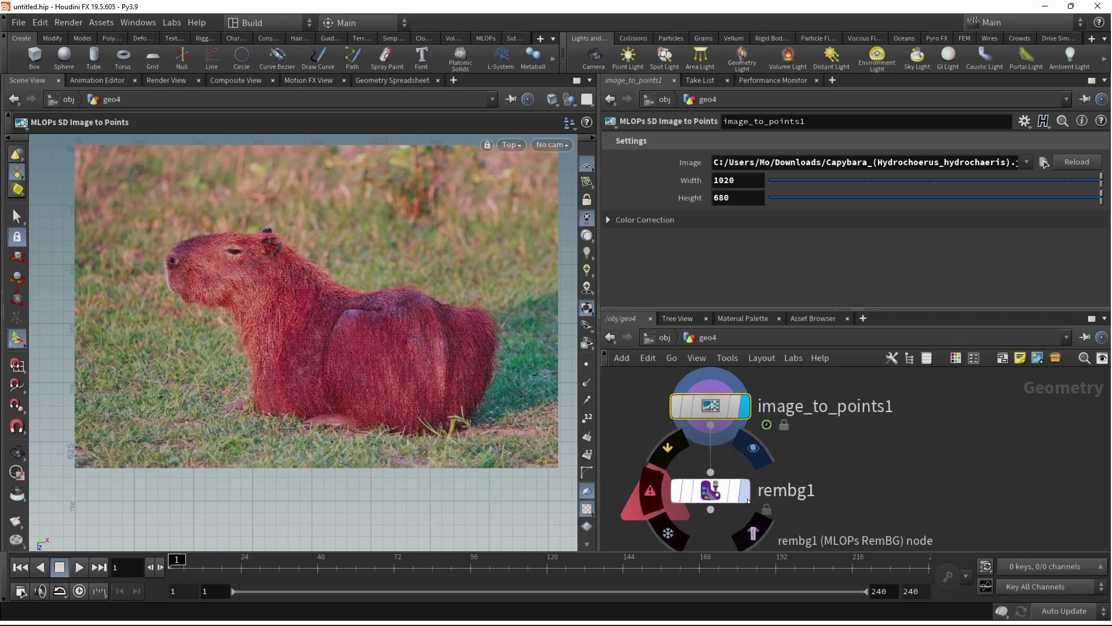
left_click(746, 490)
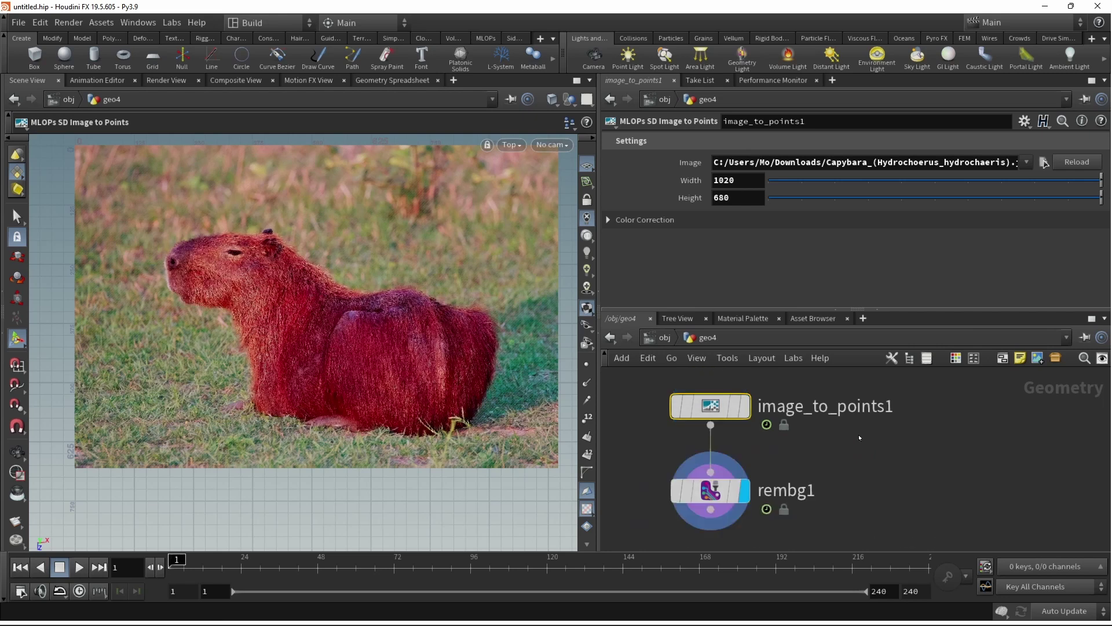
left_click(711, 491)
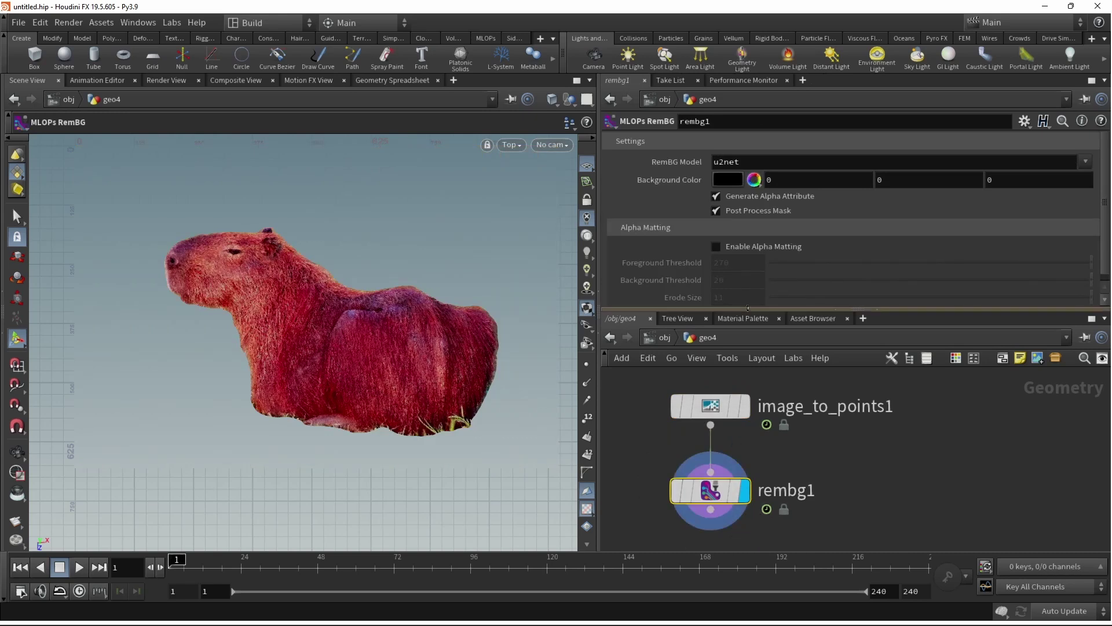
Turn off Generate Alpha Attribute in rembg1 and set the background color to blue 0, 0.25, 0.5
left_click(717, 197)
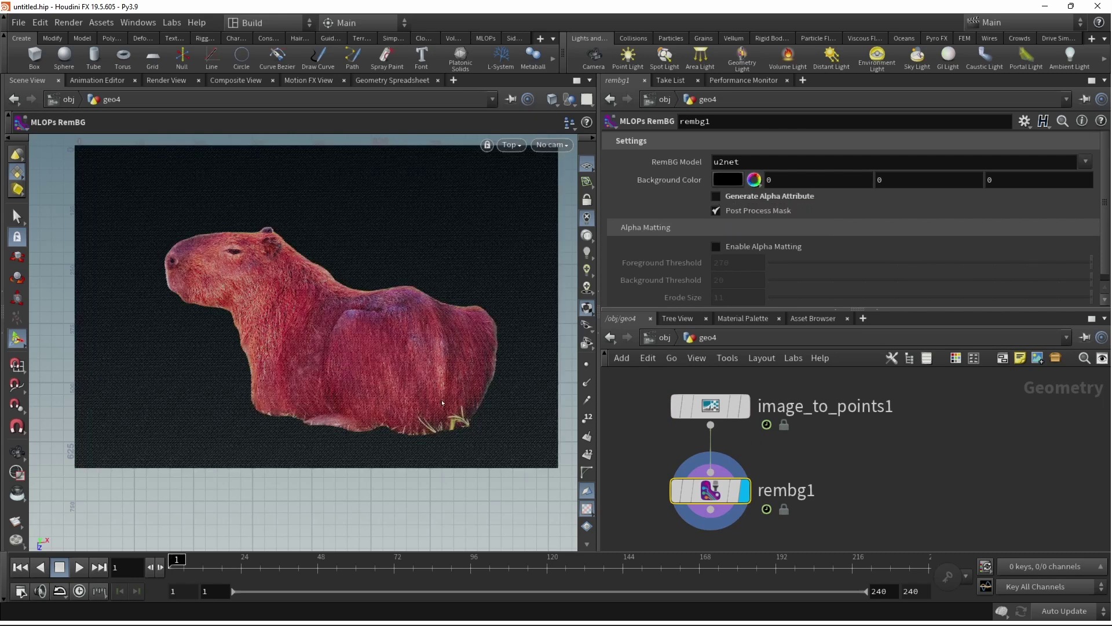
left_click(723, 184)
left_click(834, 98)
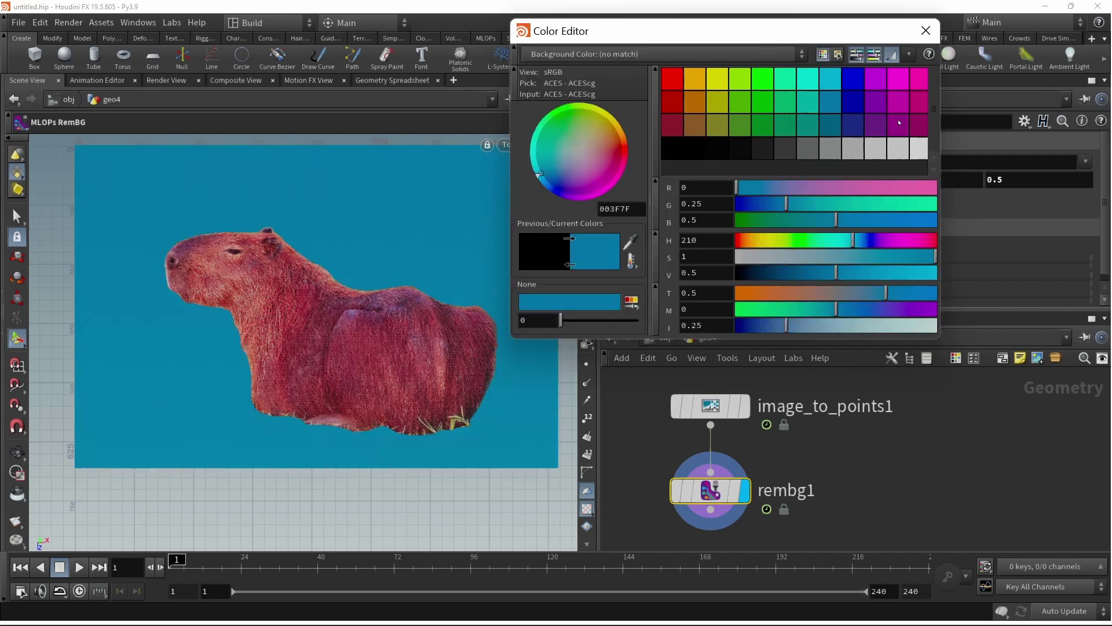
left_click(926, 30)
Turn Generate Alpha Attribute back on and enable Alpha Matting in rembg1
left_click(716, 188)
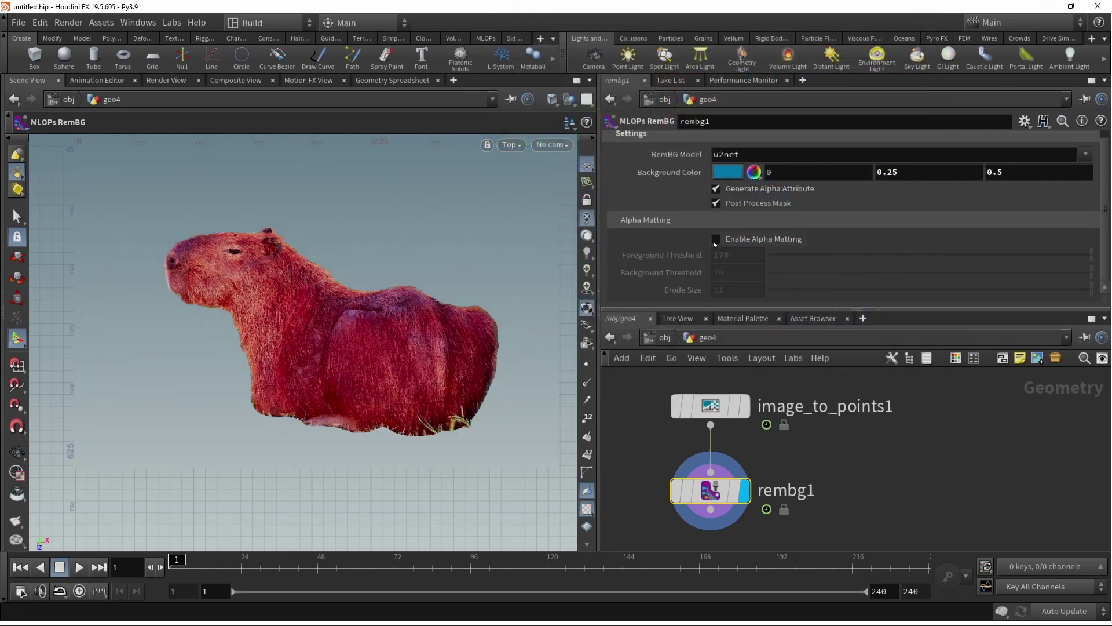
left_click(716, 240)
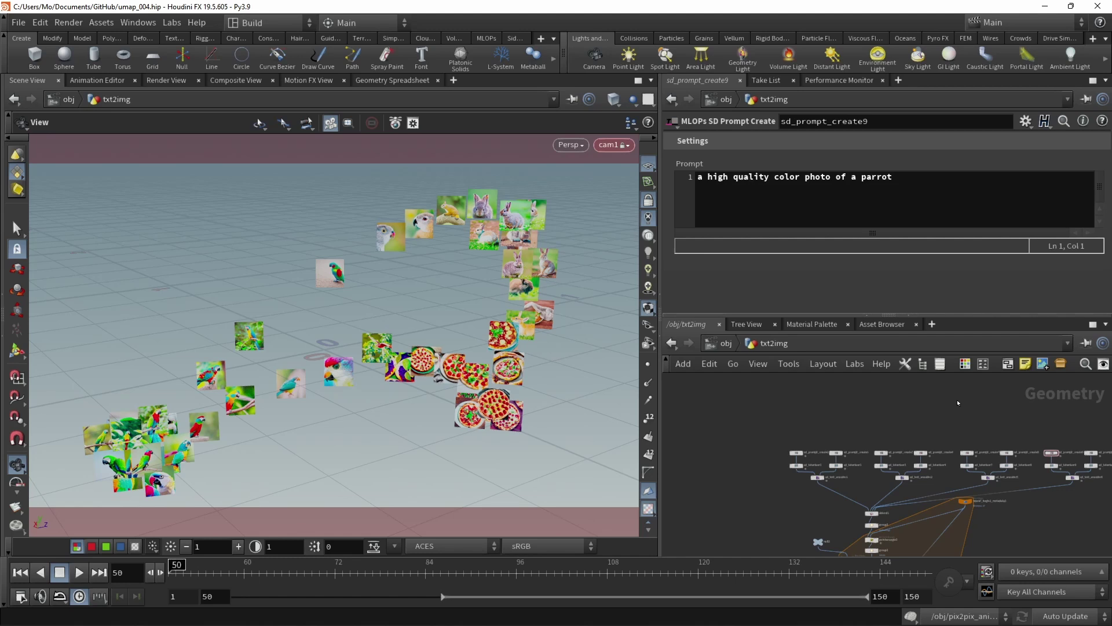
Examine the txt2img network and the prompts in its SD Prompt Create nodes
scroll(854, 520, "down", 5)
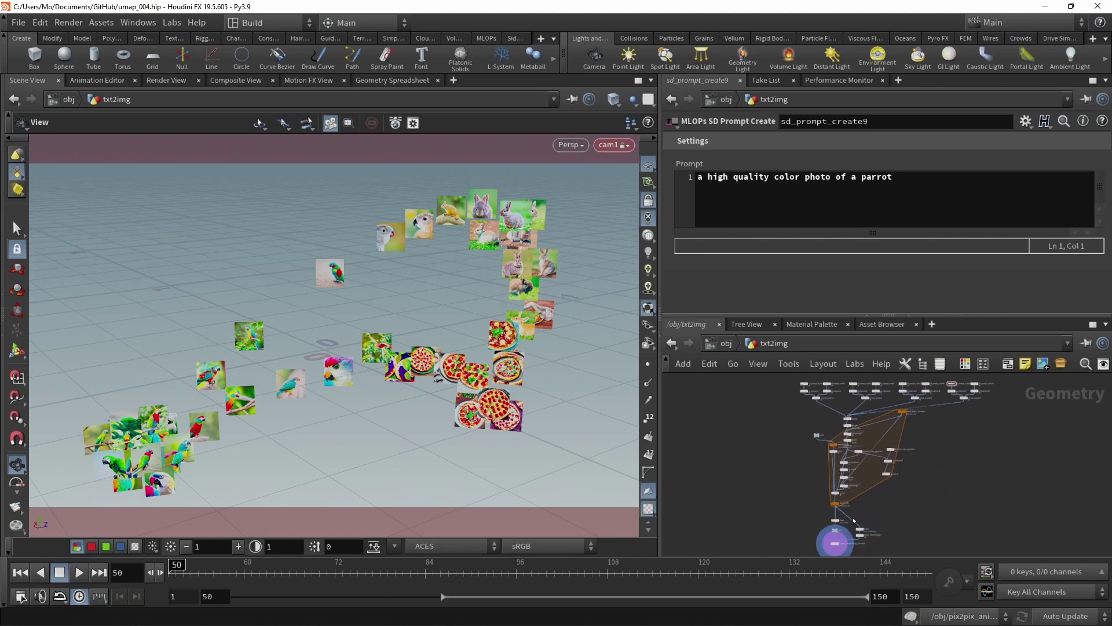
scroll(701, 482, "up", 6)
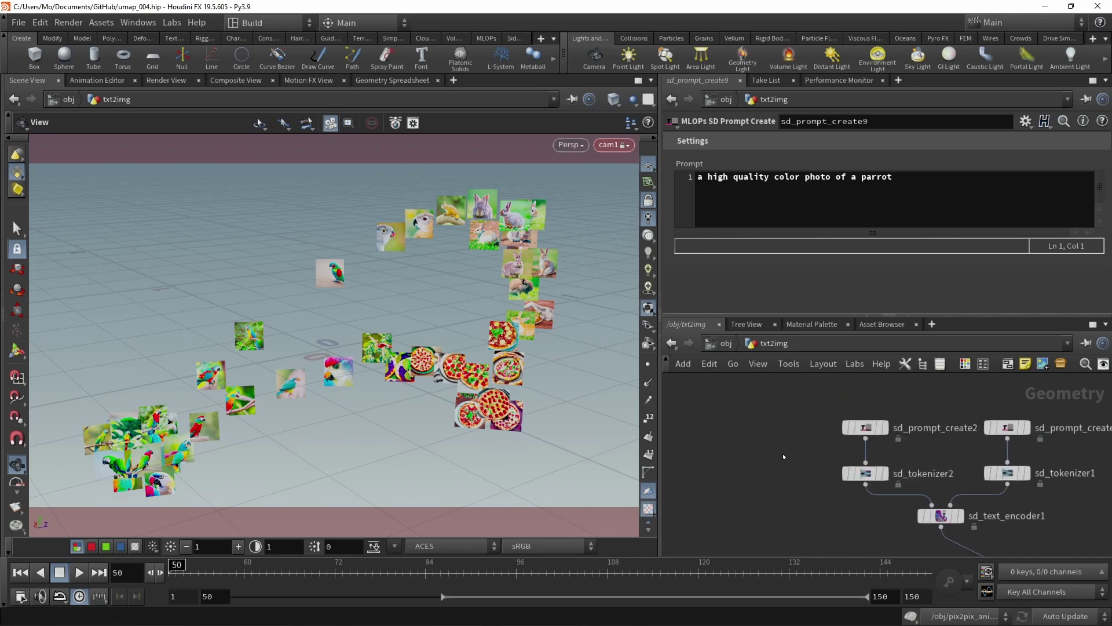
scroll(701, 482, "down", 2)
left_click(709, 461)
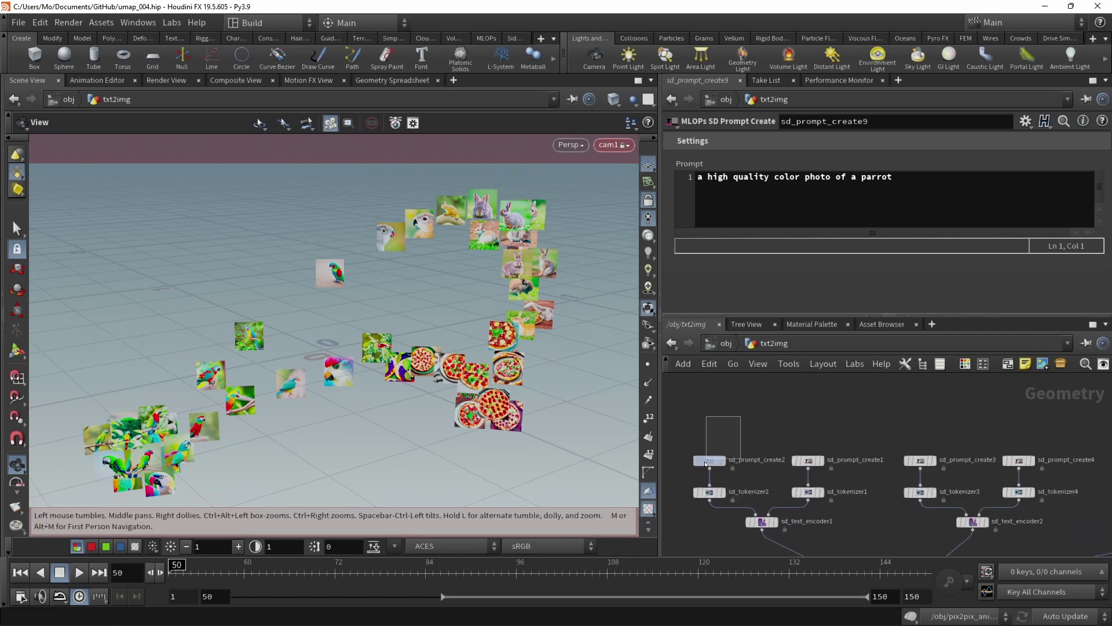
middle_click_drag(865, 455, 829, 466)
left_click(809, 473)
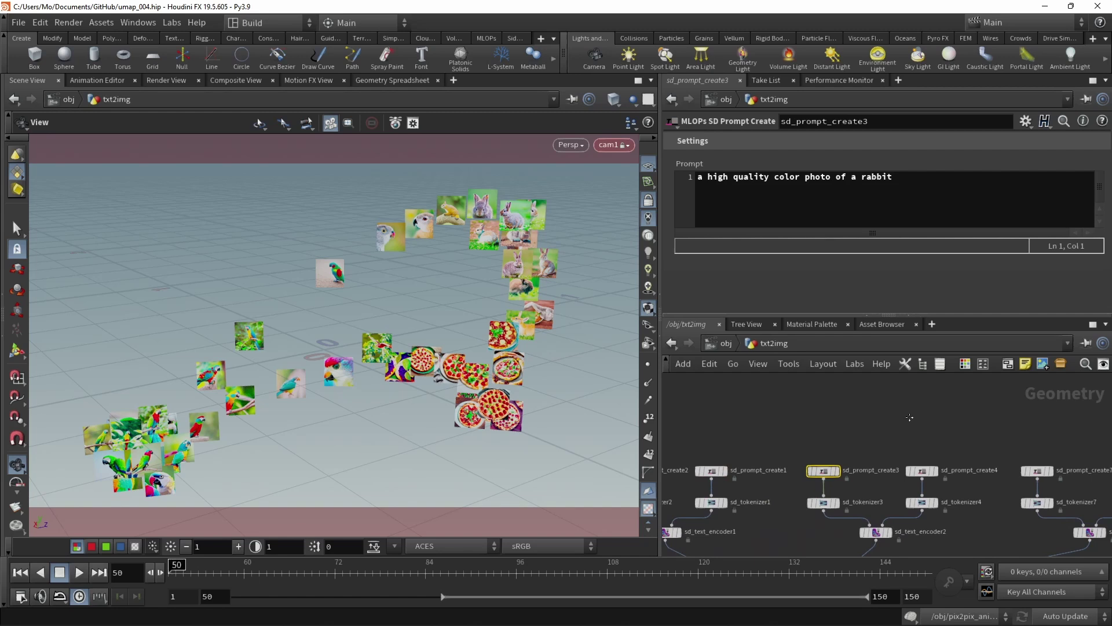
left_click(874, 472)
middle_click_drag(901, 482, 745, 475)
left_click(918, 466)
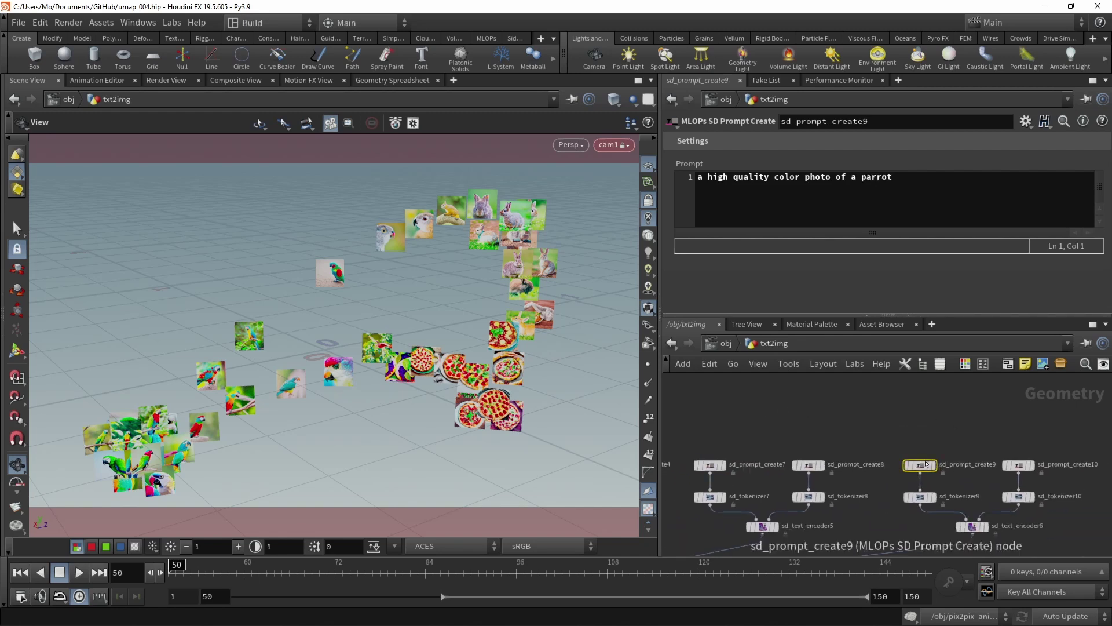
Review the iteration settings of the repeat_end1 loop block
scroll(872, 493, "down", 4)
scroll(872, 493, "up", 5)
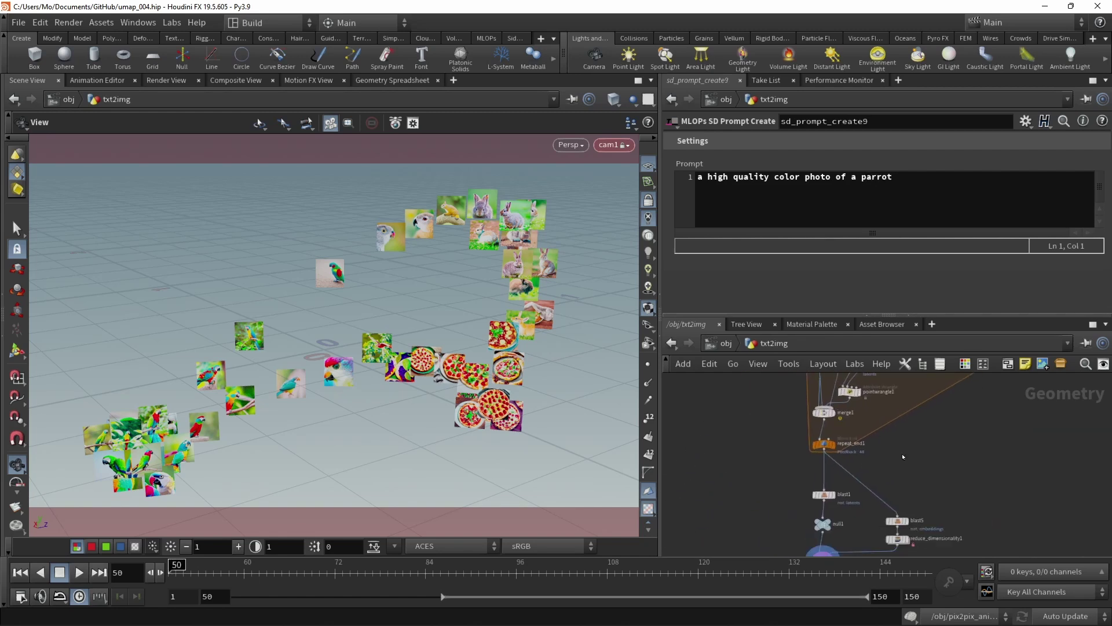
left_click_drag(779, 459, 872, 436)
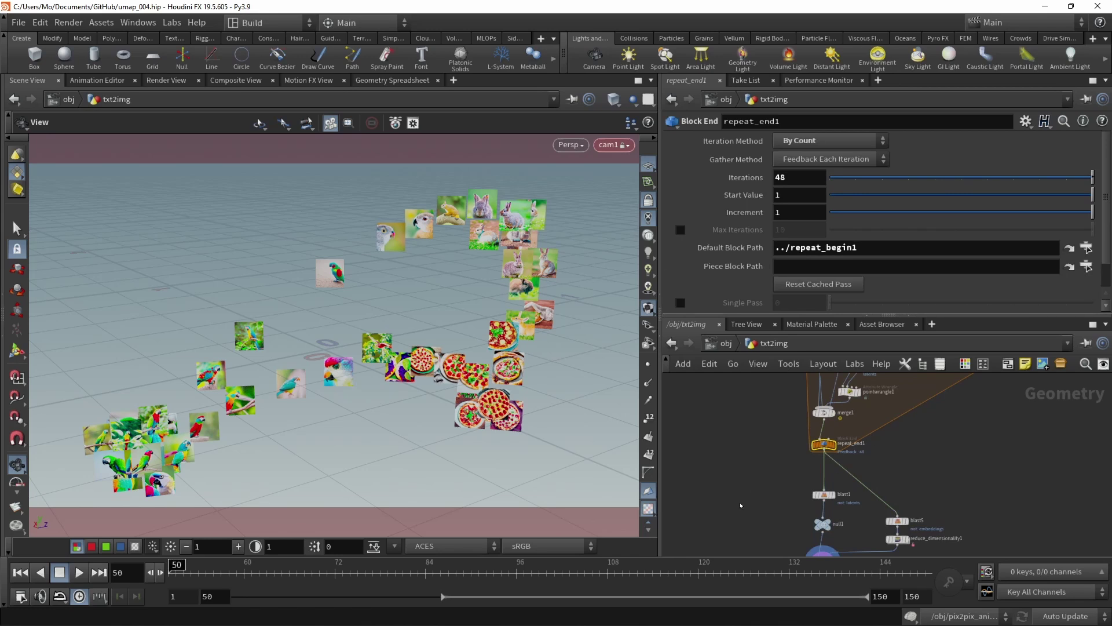
Review the UMAP settings of reduce_dimensionality1 and display its resulting points from a different view angle
middle_click_drag(741, 506, 725, 460)
left_click(852, 482)
scroll(854, 484, "up", 4)
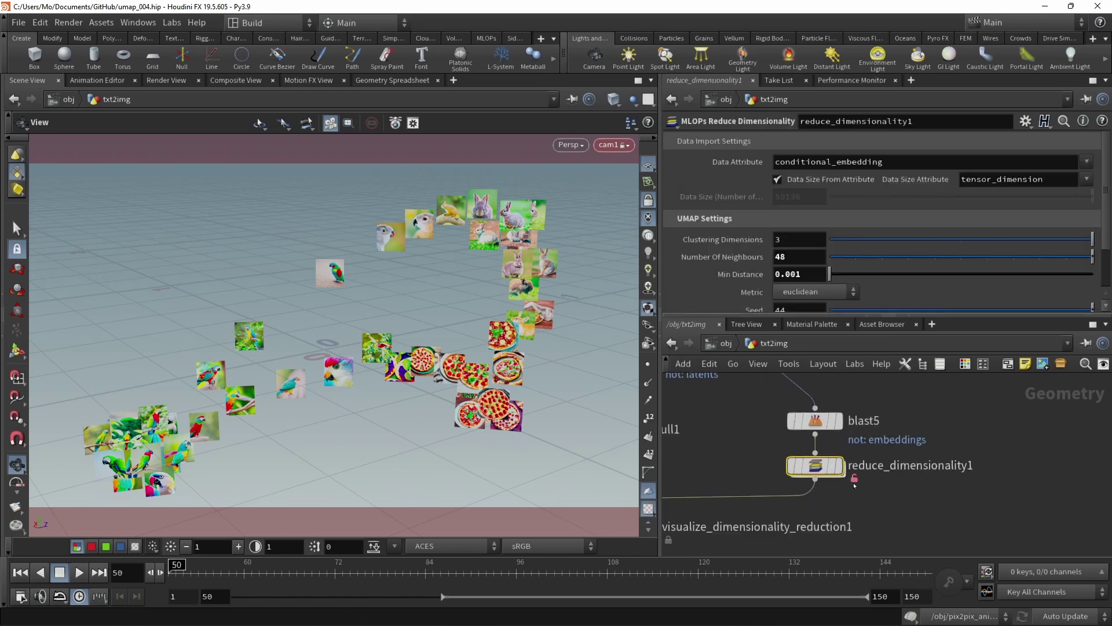
left_click(843, 488)
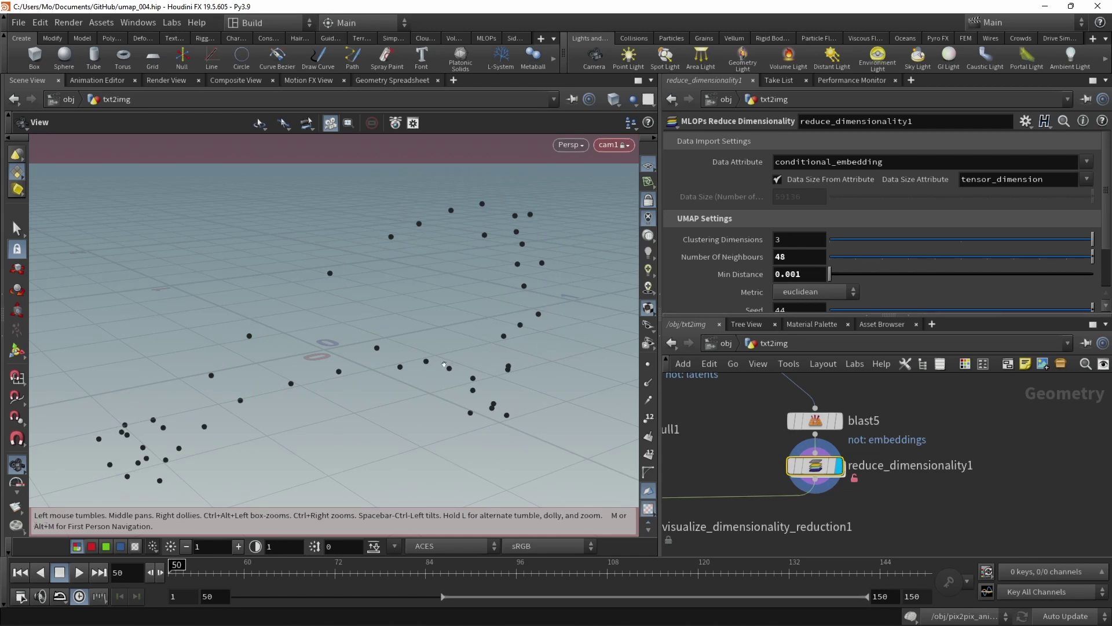
mouse_move(334, 366)
left_mouse_down()
mouse_move(445, 367)
mouse_move(265, 346)
mouse_move(204, 358)
mouse_move(293, 367)
mouse_move(360, 355)
mouse_move(405, 377)
mouse_move(336, 370)
left_mouse_up()
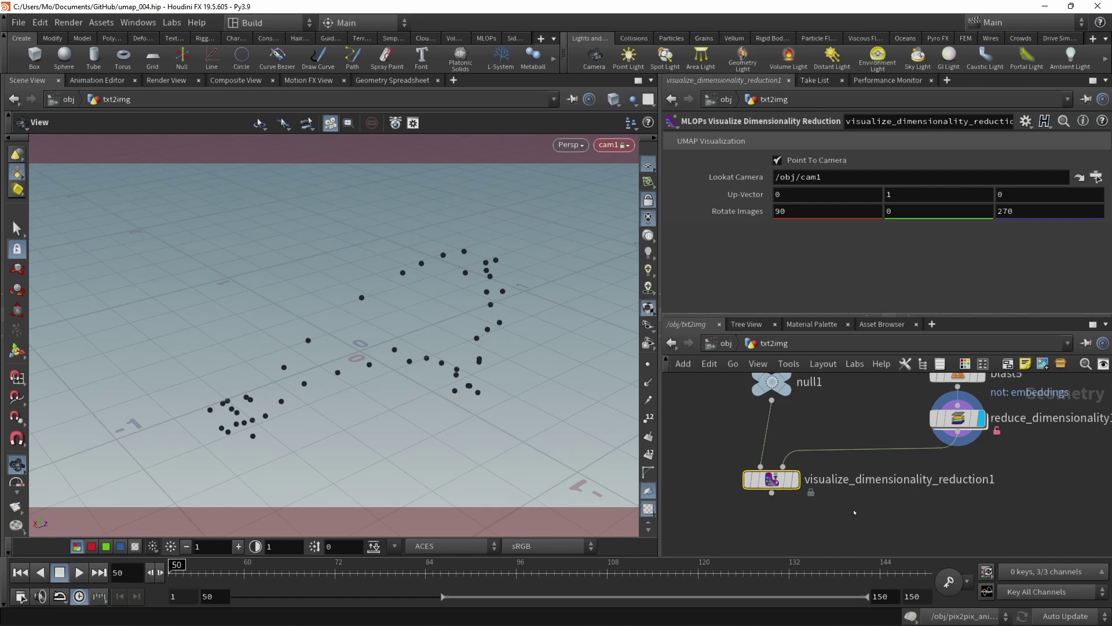
Examine the point attributes of null1 in the Geometry Spreadsheet and return to the scene view
middle_click_drag(812, 489, 821, 536)
left_click_drag(711, 472, 785, 432)
left_click(393, 80)
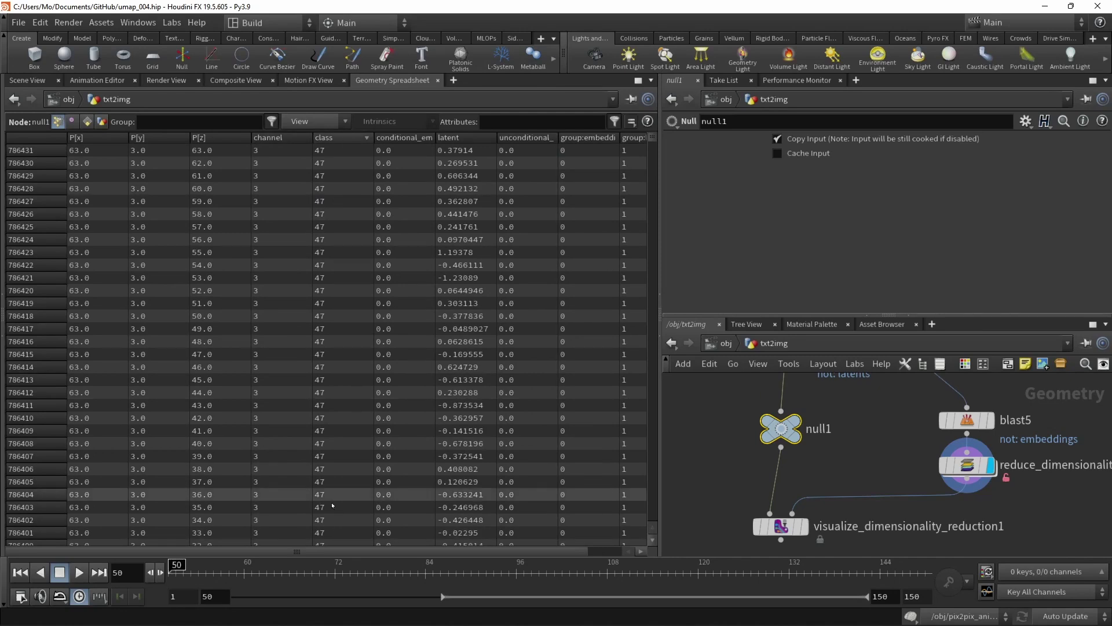
key("alt+1")
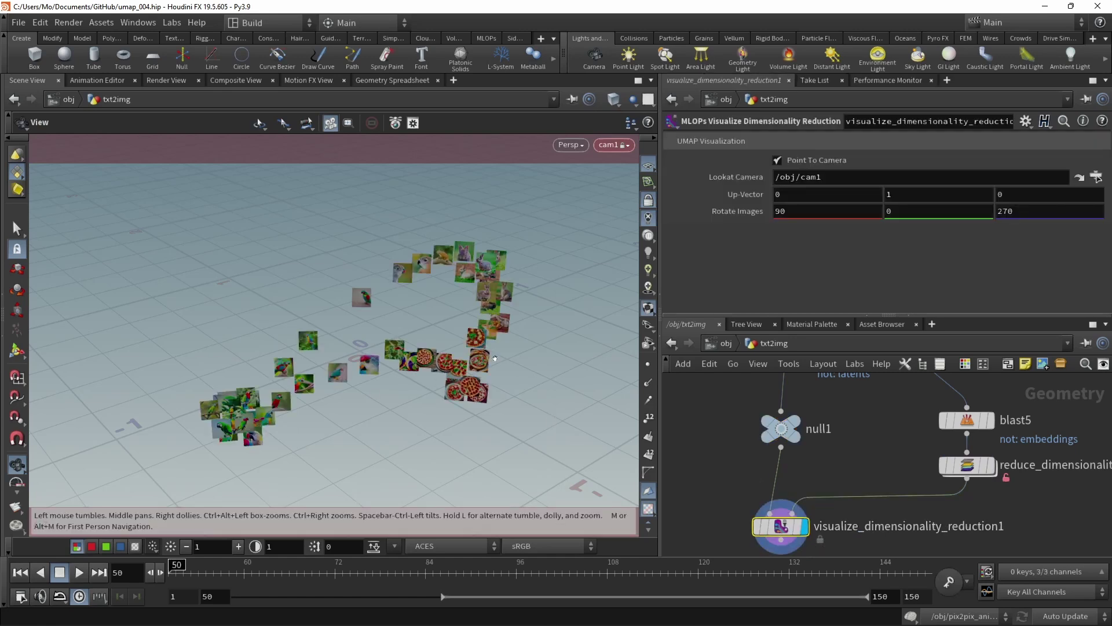
Inspect the UMAP image layout from a lower view angle and select the reduce_dimensionality1 node
left_click_drag(495, 359, 417, 396)
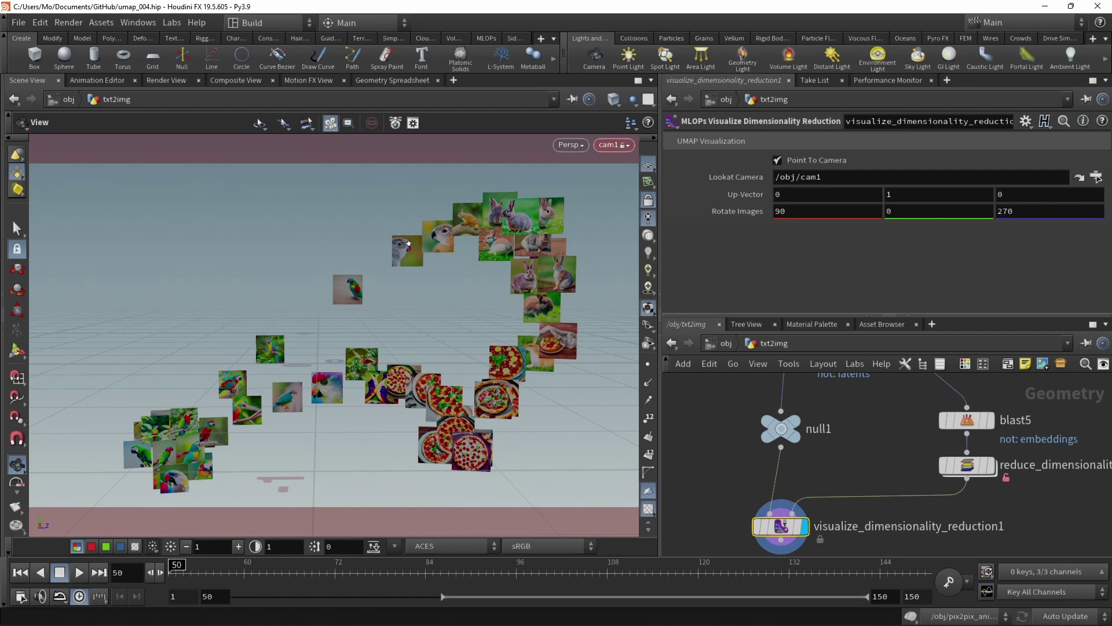
left_click(985, 469)
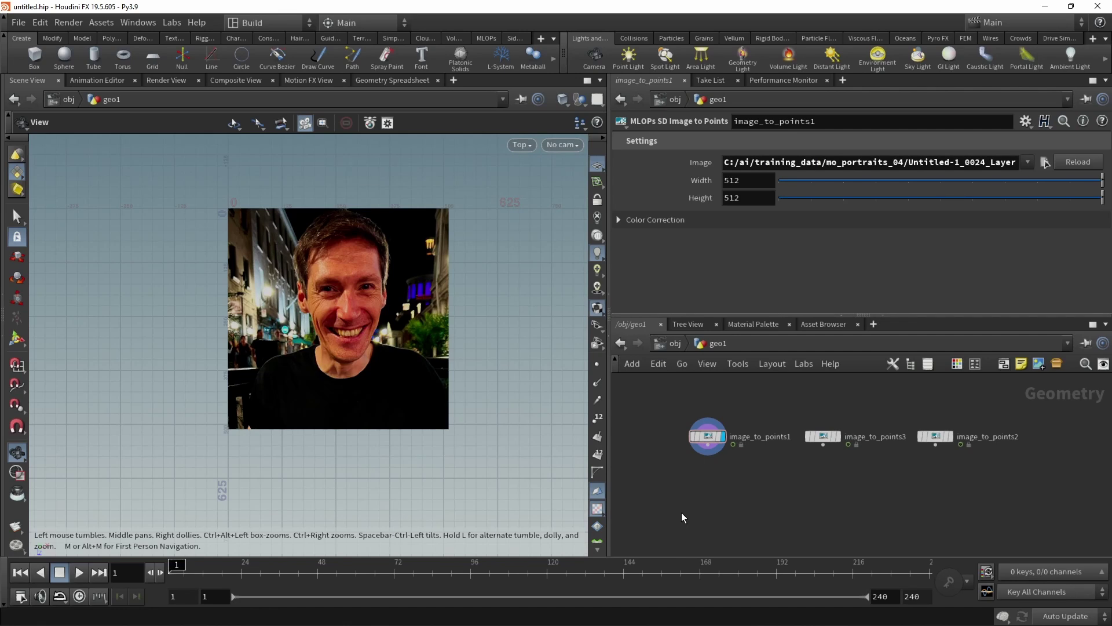
Preview the other source images, add an MLOPs Measure Image Similarity node and wire image_to_points1 and image_to_points2 into it
left_click(838, 436)
mouse_move(951, 441)
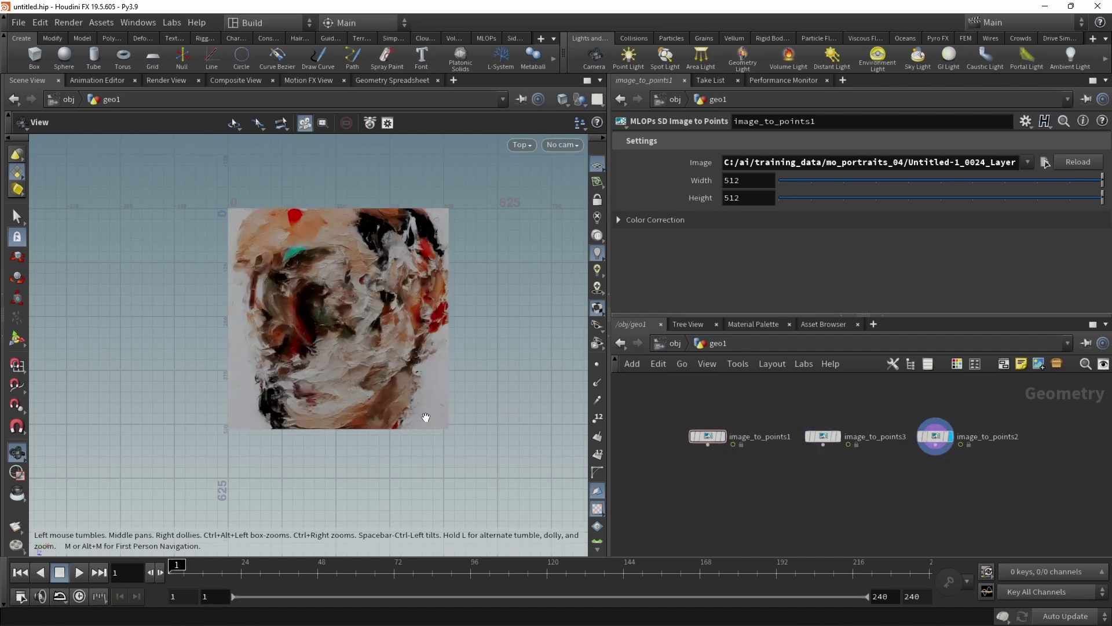
key("Tab")
mouse_move(959, 332)
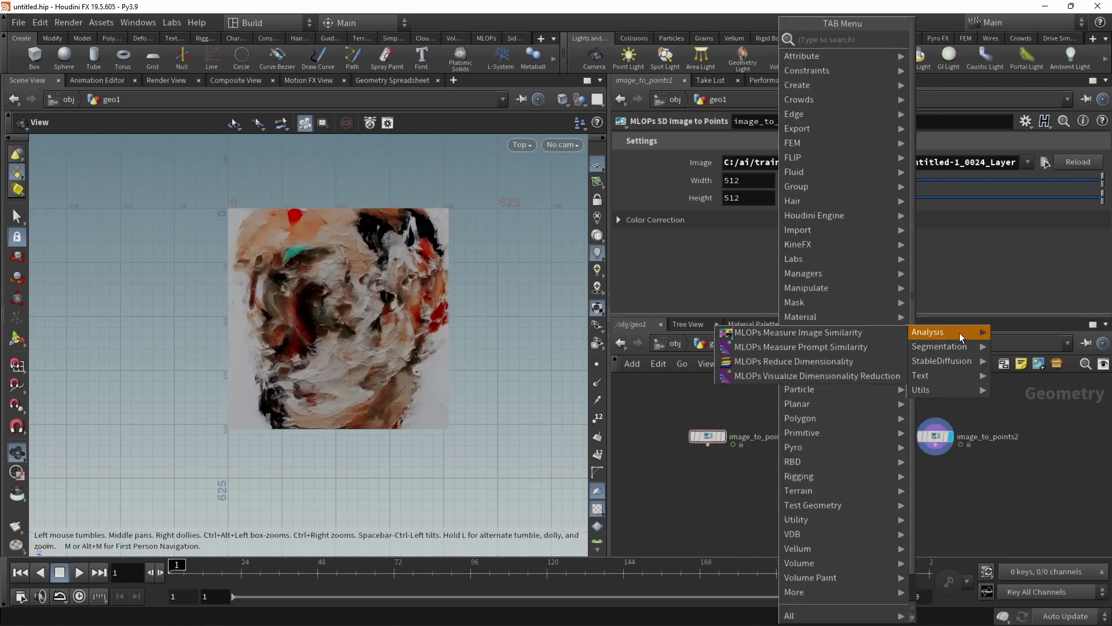
left_click(834, 332)
left_click(749, 488)
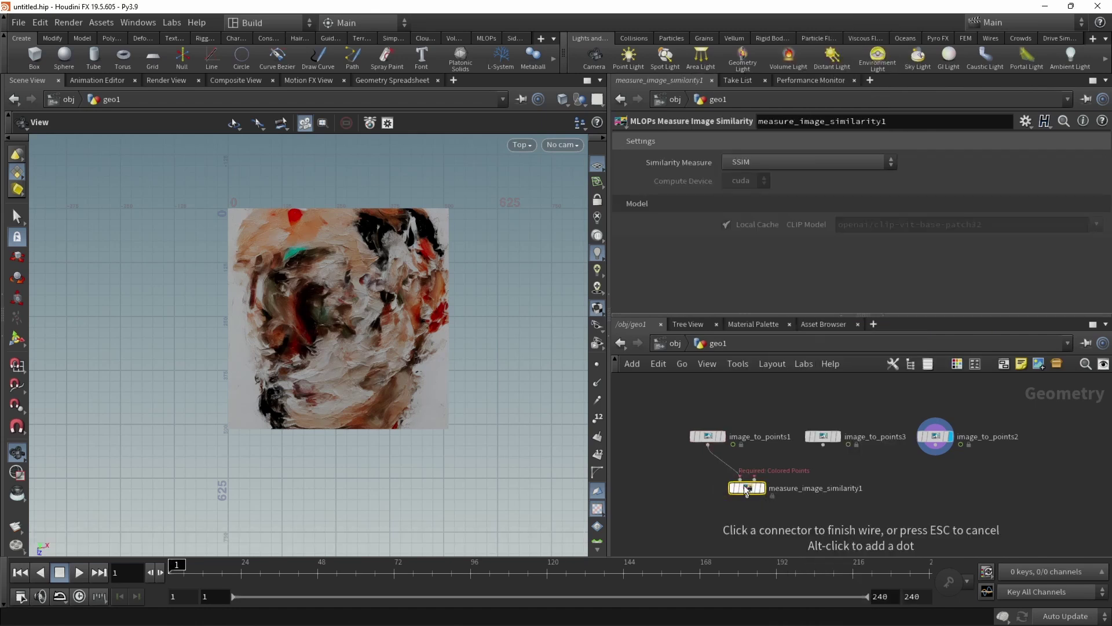
left_click(936, 455)
left_click(755, 477)
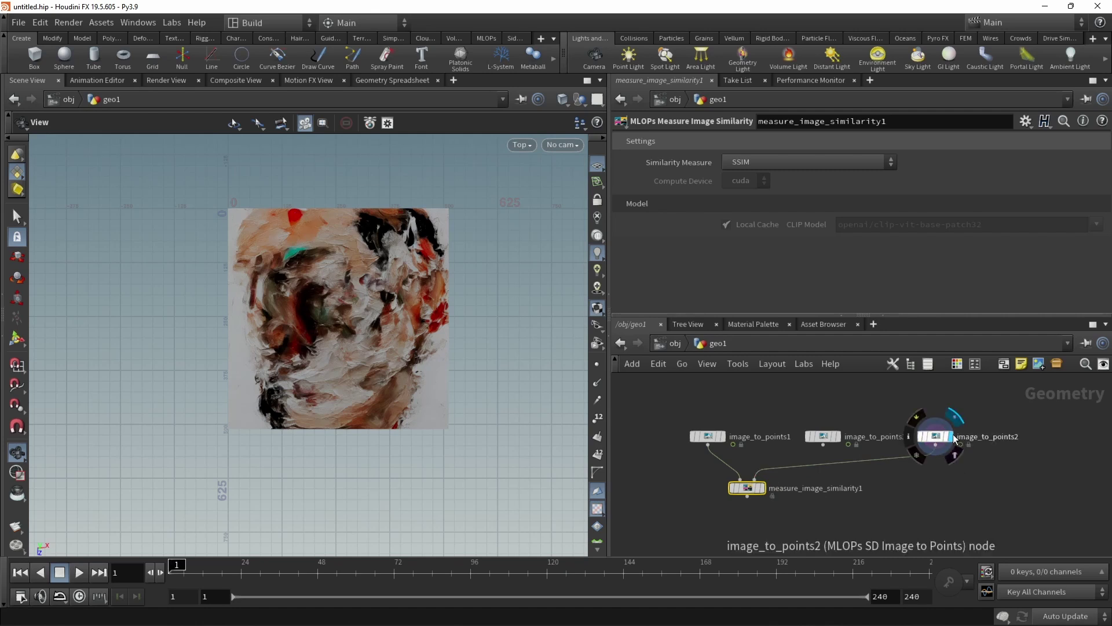
Display measure_image_similarity1, check its similarity score in the Geometry Spreadsheet and return to the scene view
left_click(780, 509)
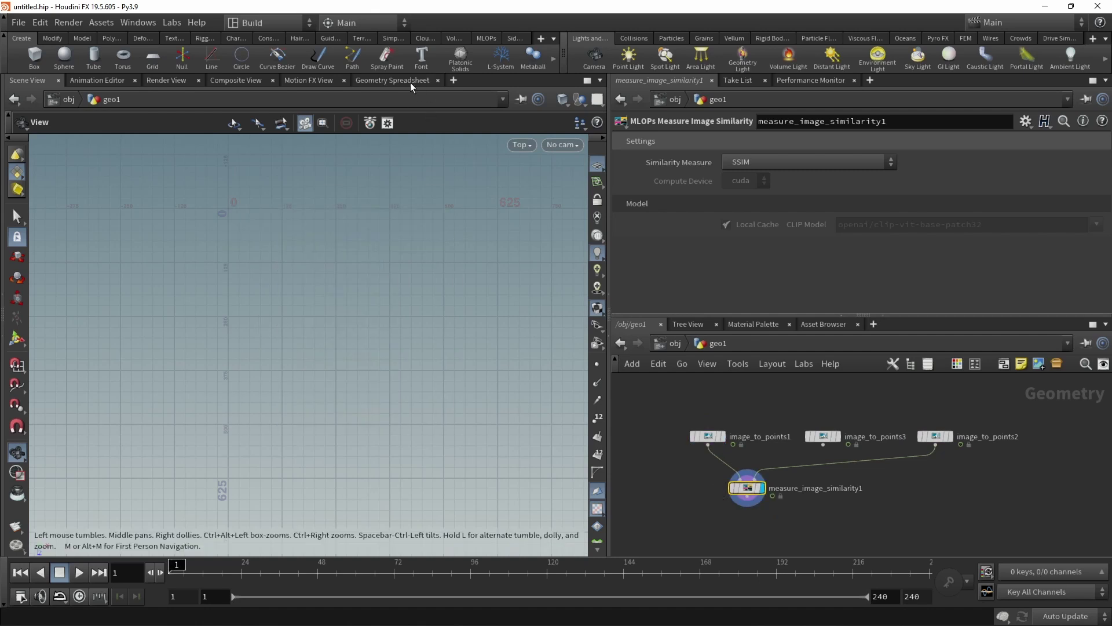
left_click(411, 82)
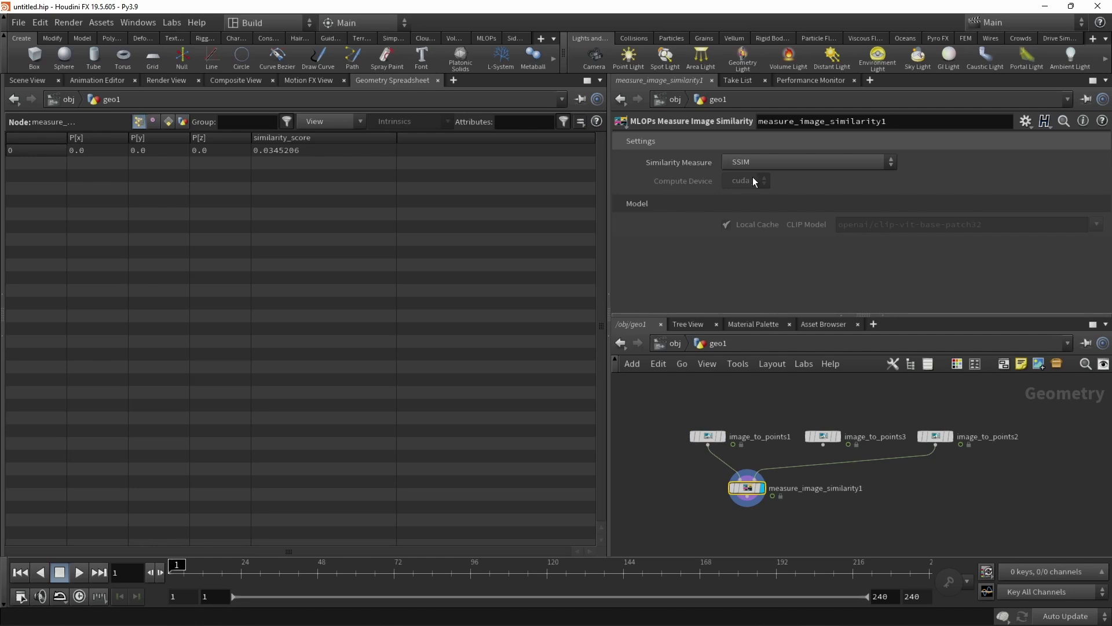
left_click(27, 80)
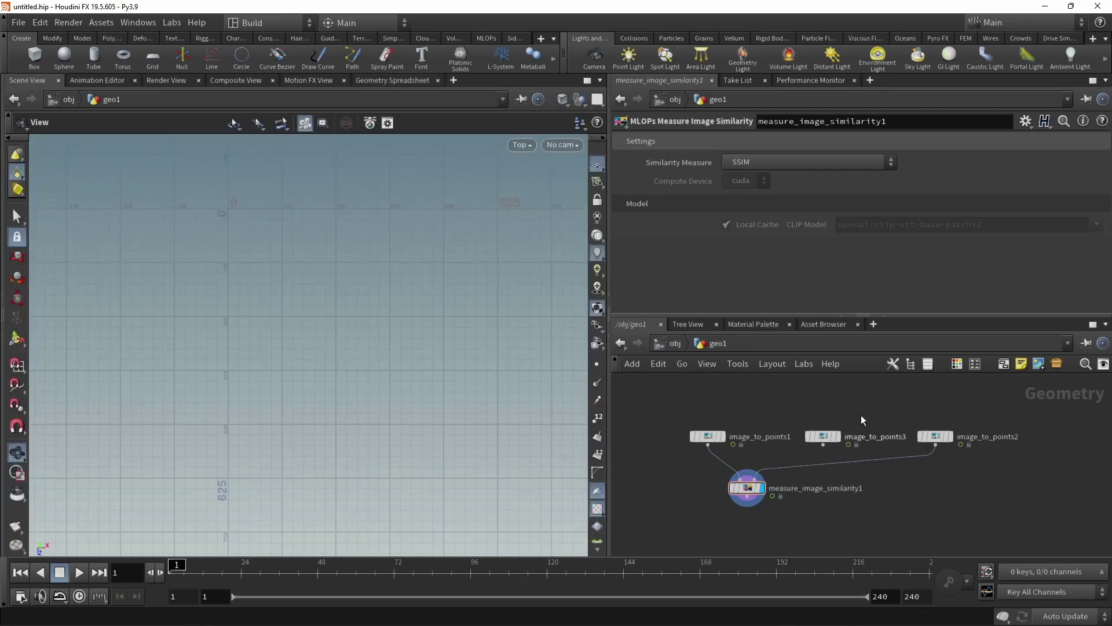
Set the Similarity Measure to CLIP Image Embedding Cosine Similarity, dismiss the console and check the score in the Geometry Spreadsheet
left_click(855, 164)
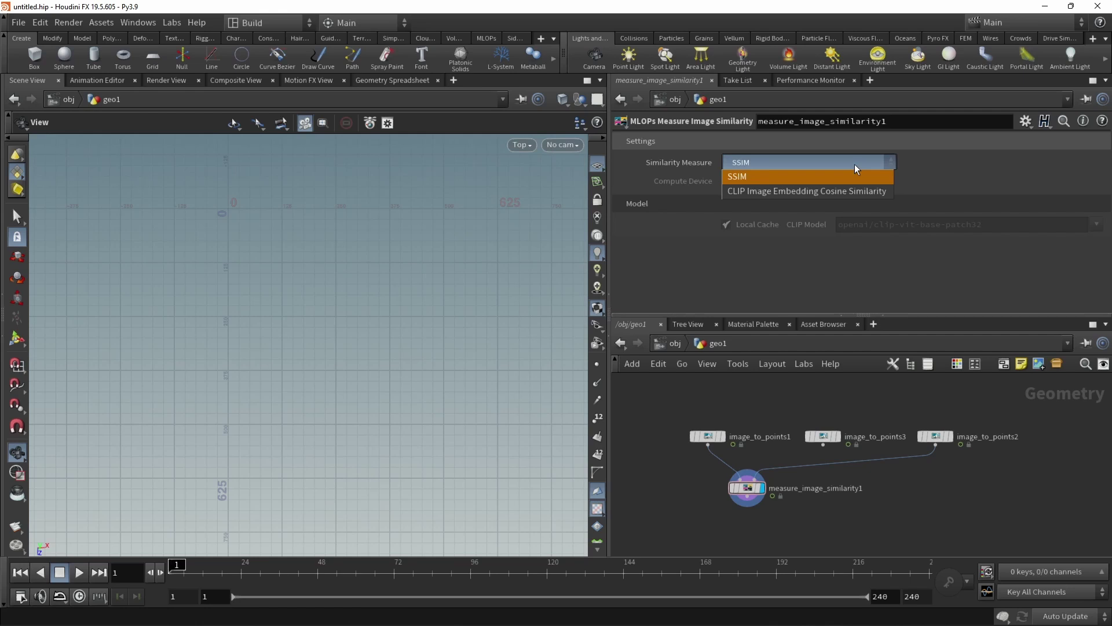
left_click(853, 190)
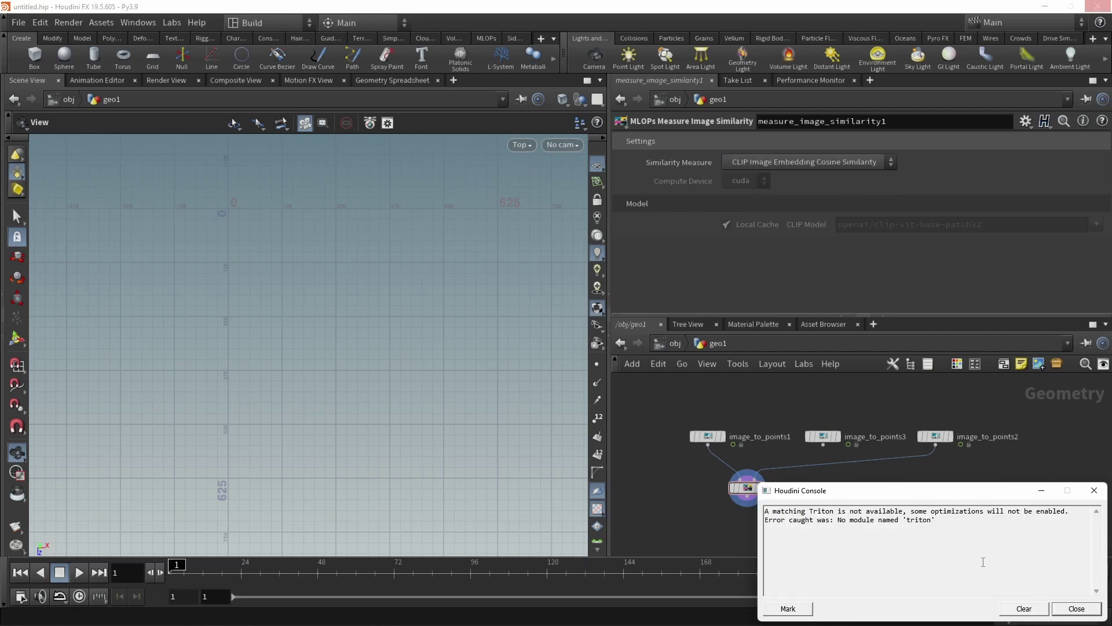
left_click(1033, 610)
left_click(1041, 491)
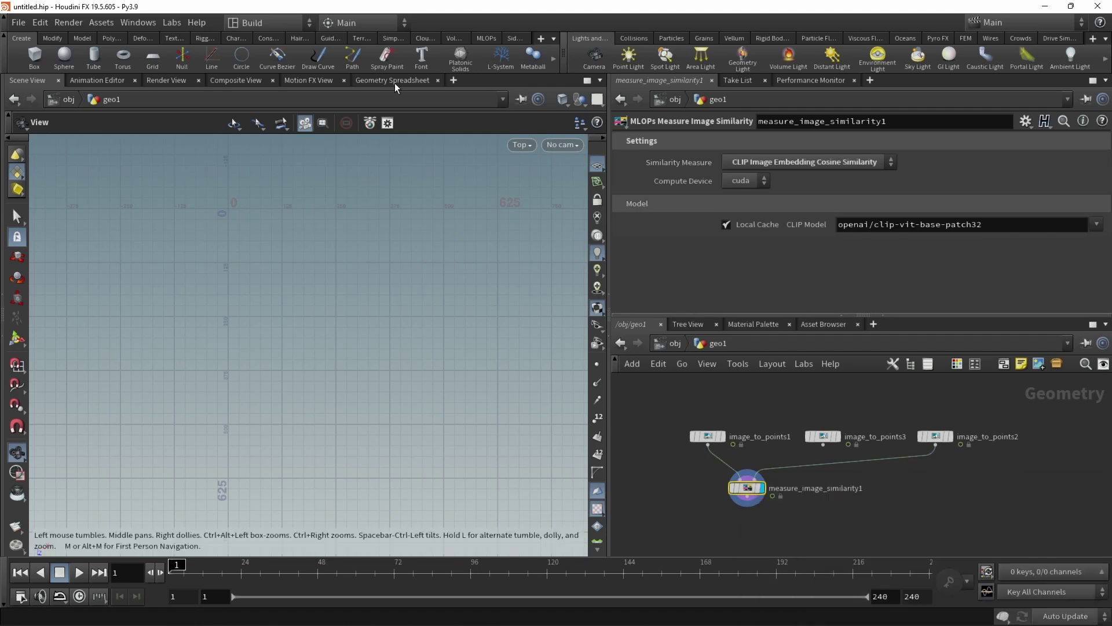
left_click(392, 81)
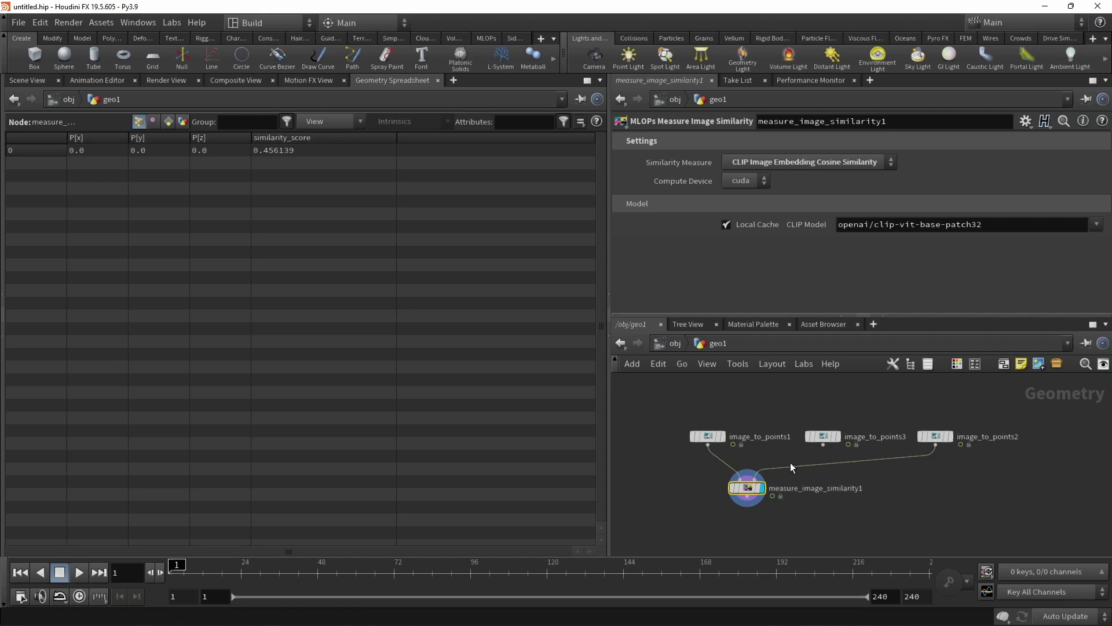
Wire image_to_points3 into the second input of measure_image_similarity1 and set the Similarity Measure to SSIM
left_click(824, 445)
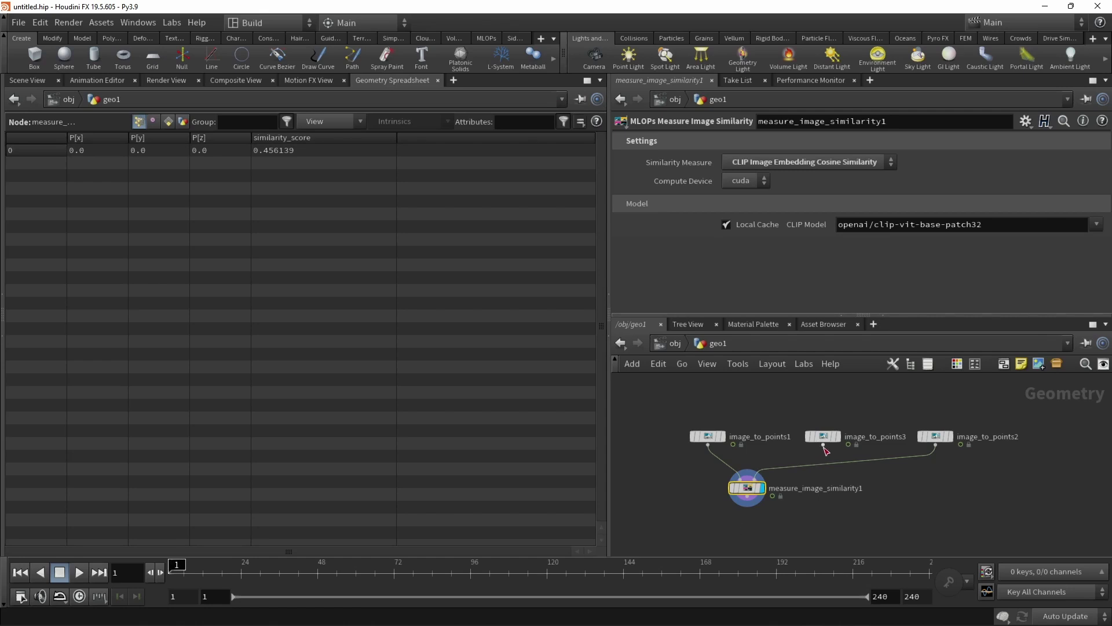
left_click(763, 475)
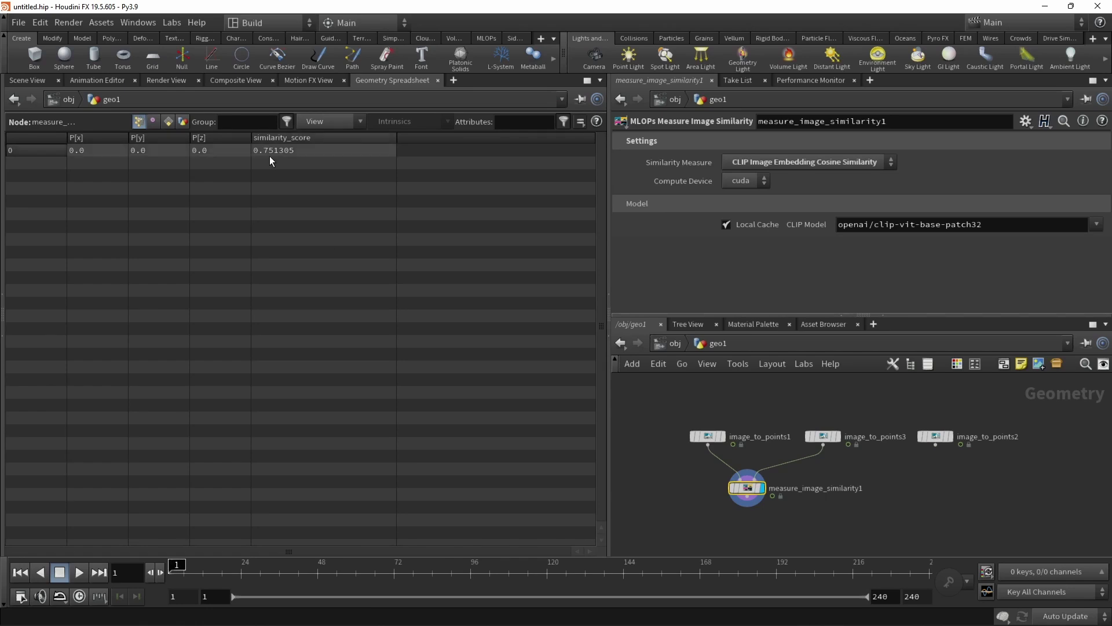
left_click(834, 163)
left_click(826, 176)
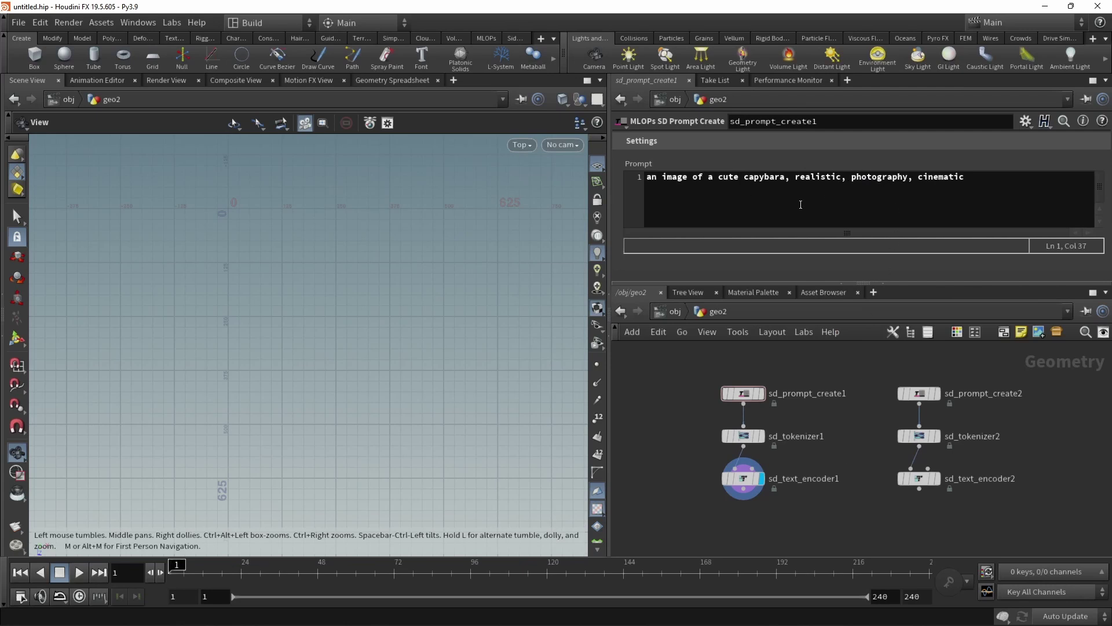
Add an MLOPs Measure Prompt Similarity node below the text encoders and wire sd_text_encoder1 and sd_text_encoder2 into its inputs
left_click(920, 394)
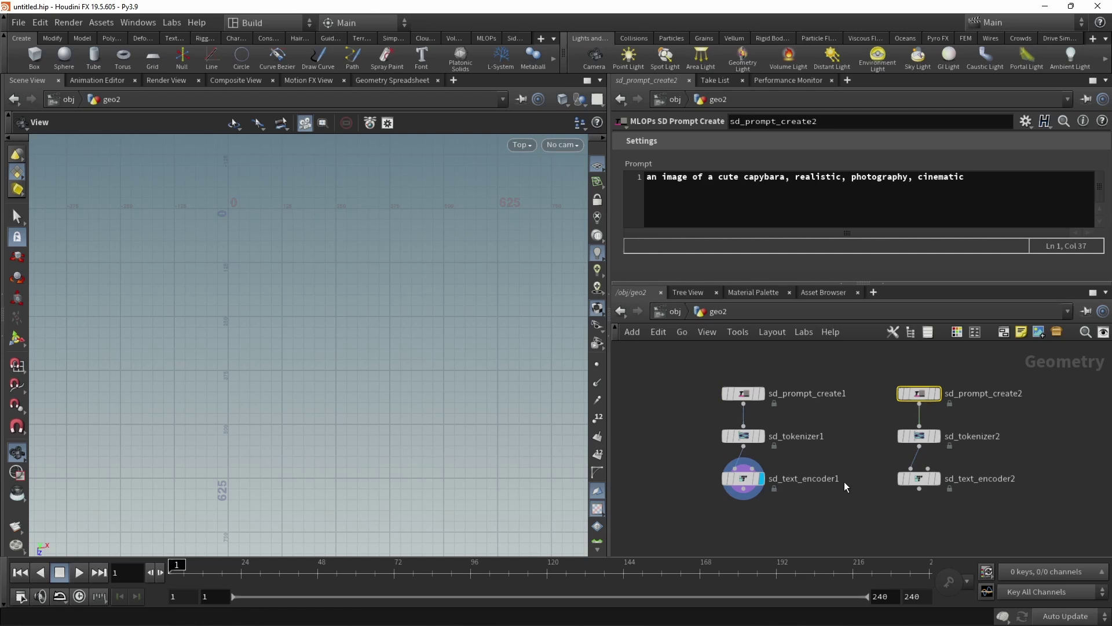
middle_click_drag(844, 481, 839, 455)
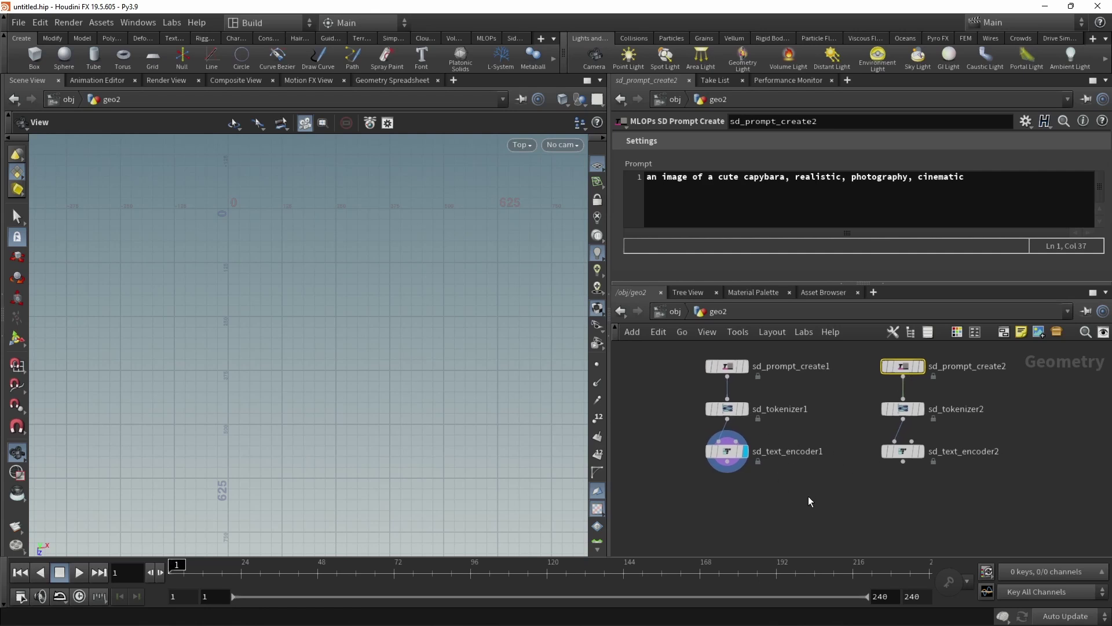
key("Tab")
mouse_move(846, 330)
mouse_move(978, 331)
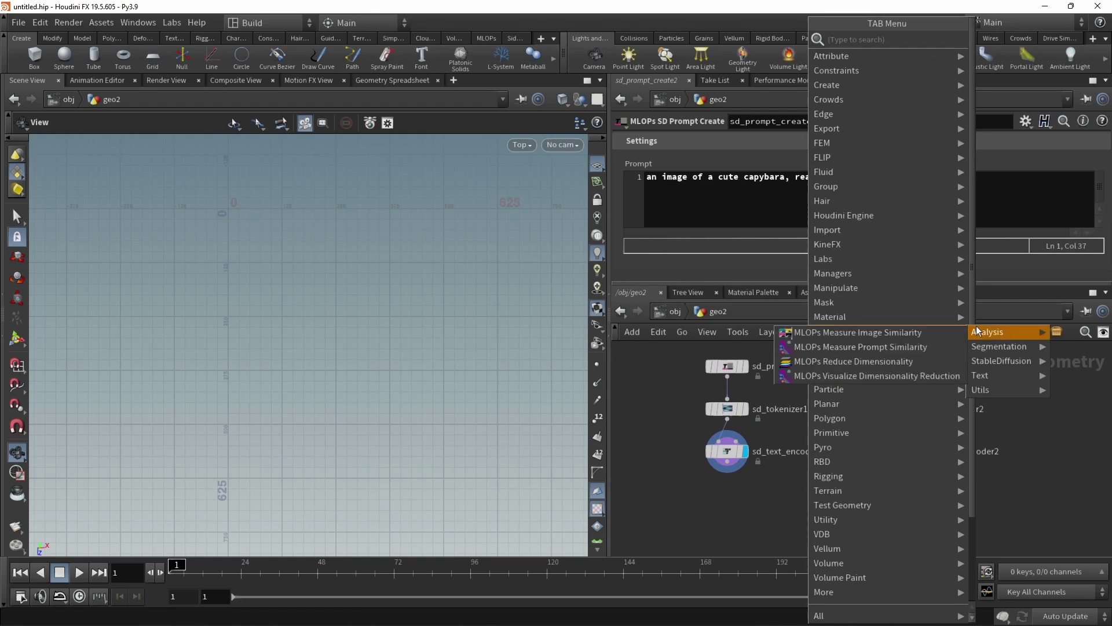
left_click(898, 346)
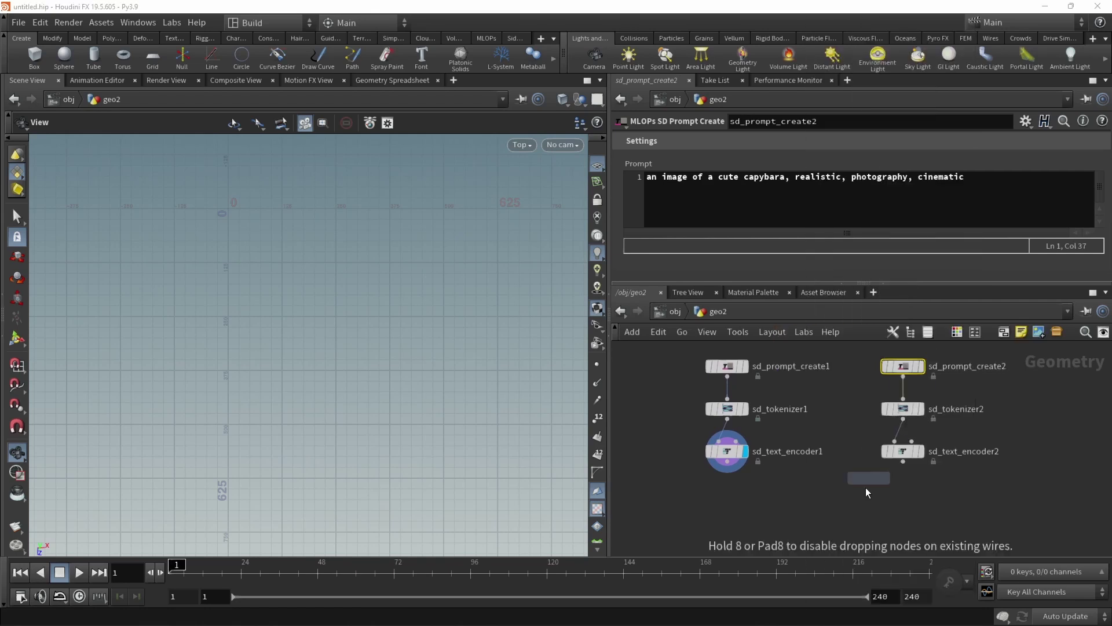
left_click(823, 518)
left_click(727, 469)
left_click(814, 507)
left_click(904, 462)
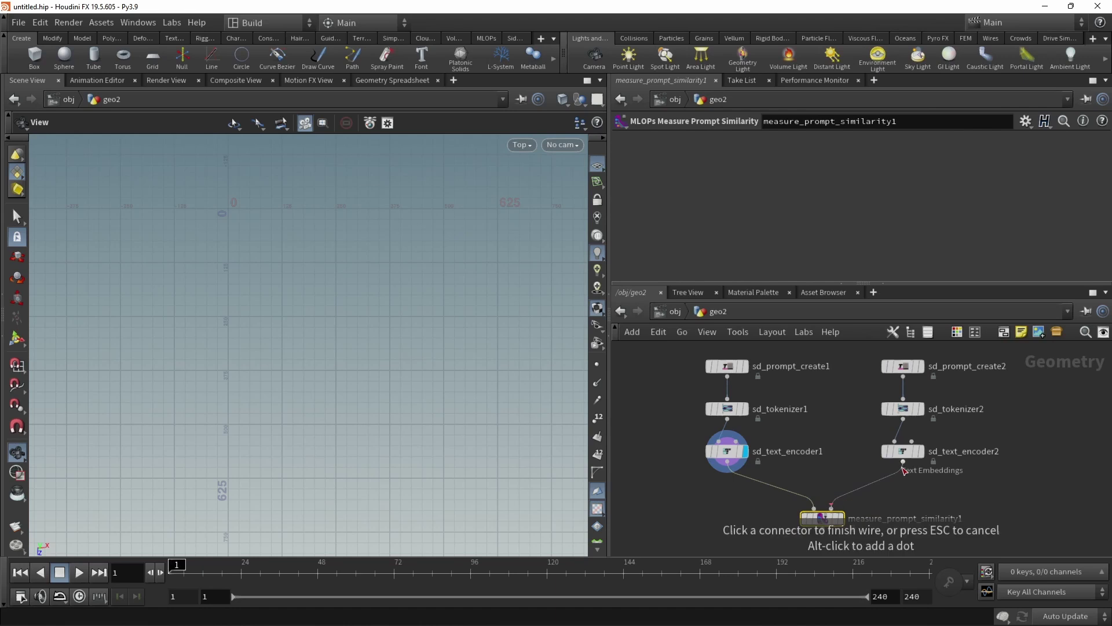
left_click(832, 508)
Display measure_prompt_similarity1 and check the similarity score of the two prompts in the Geometry Spreadsheet
left_click_drag(926, 381, 926, 380)
left_click(727, 366)
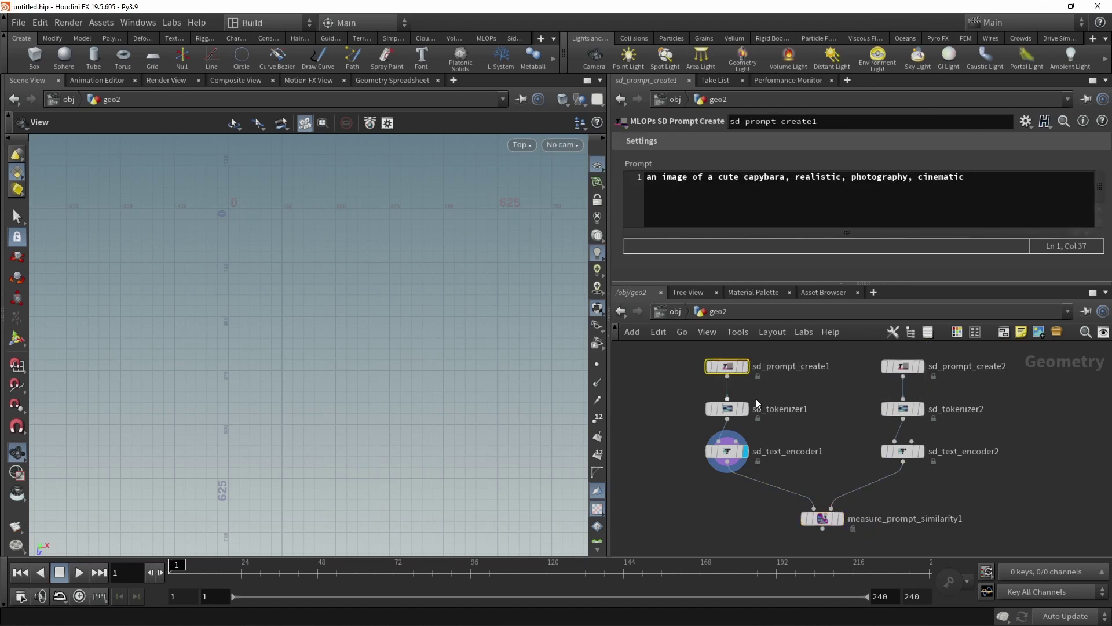
mouse_move(834, 521)
key("r")
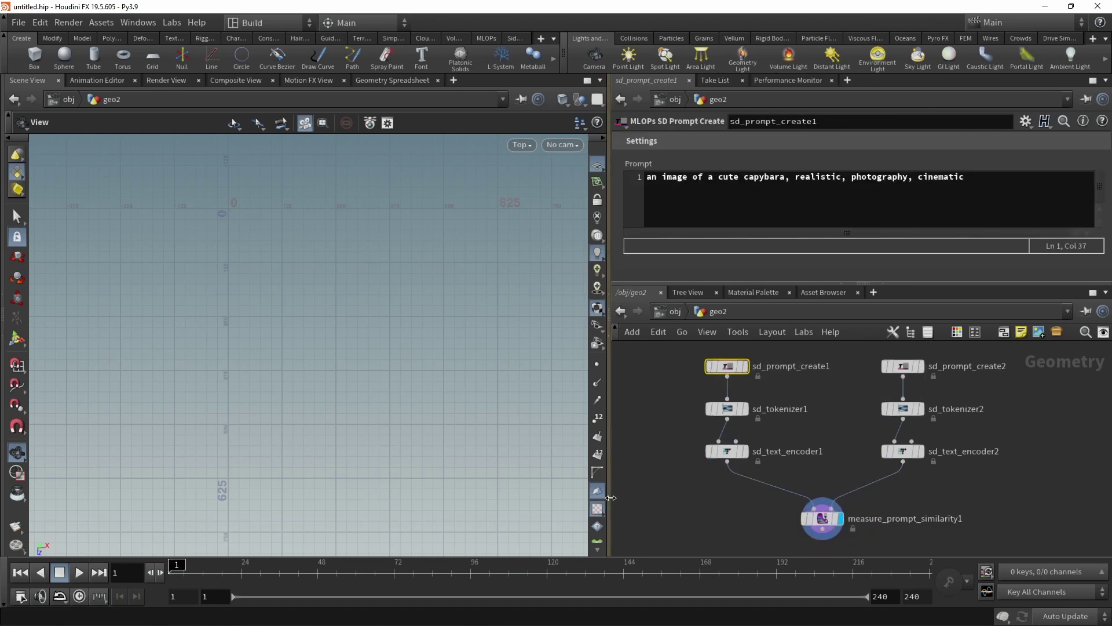
left_click(391, 80)
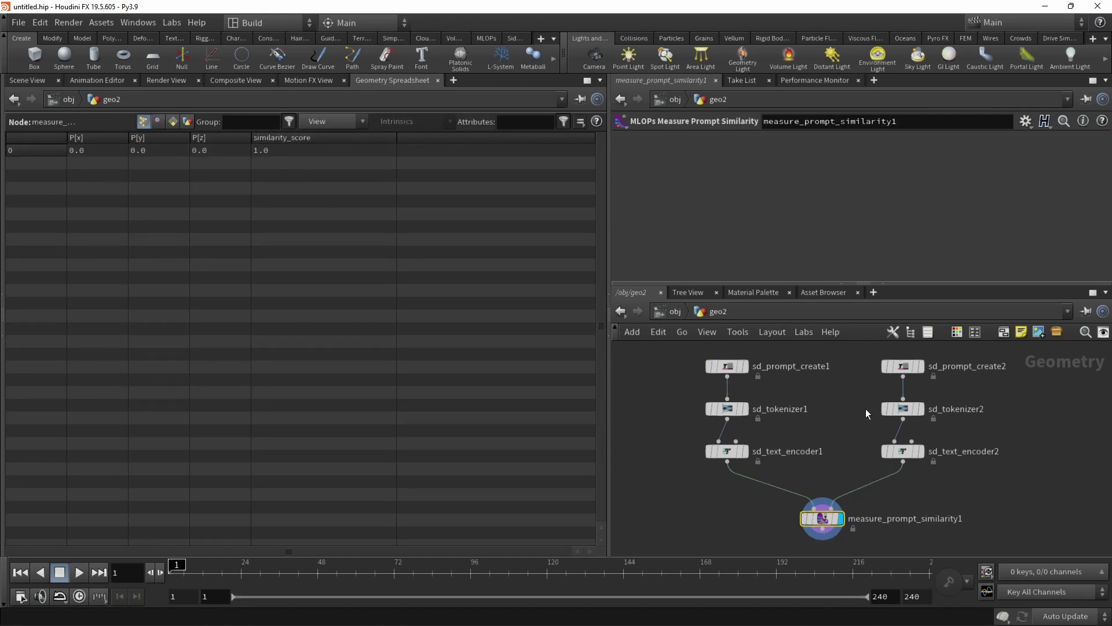
Replace the prompt in sd_prompt_create2 with "abcdefg" and check the resulting score of measure_prompt_similarity1
left_click(903, 366)
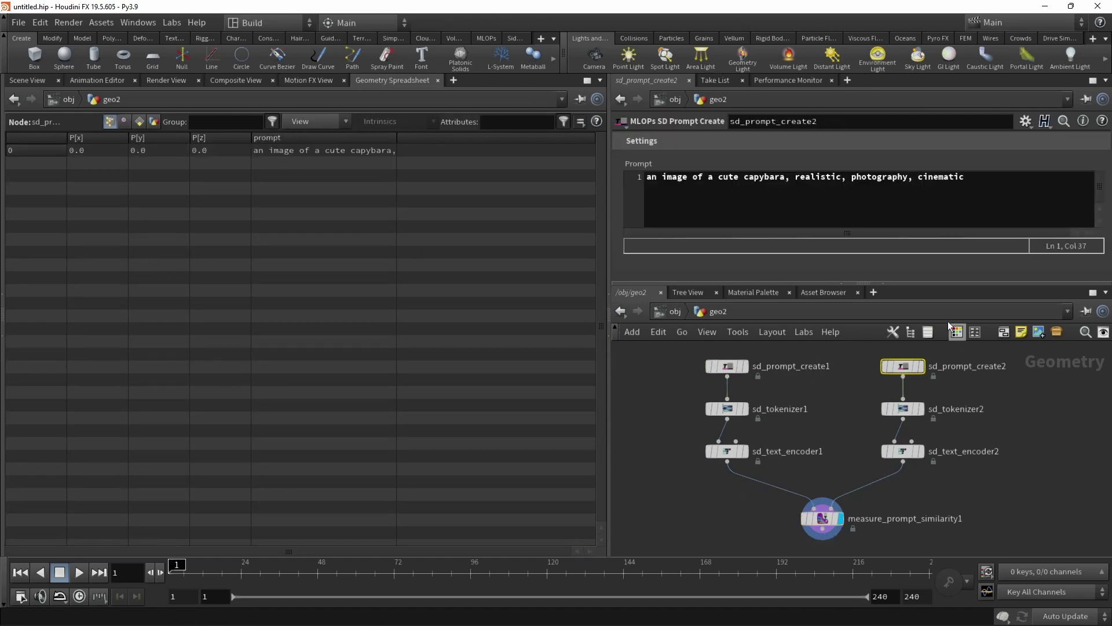
triple_click(890, 186)
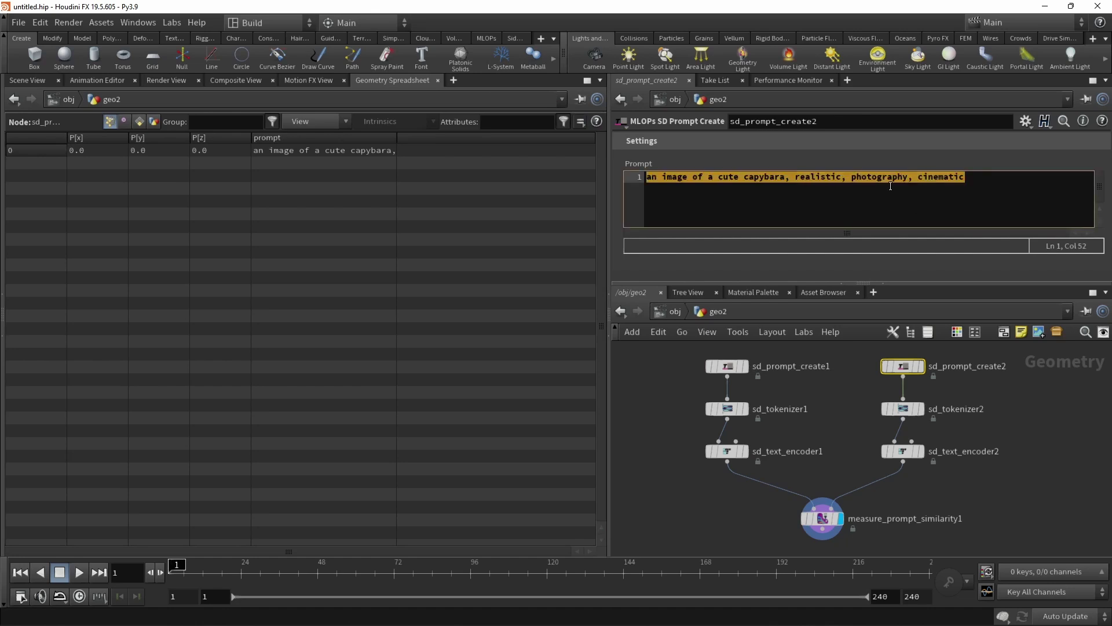
type("abcdefg")
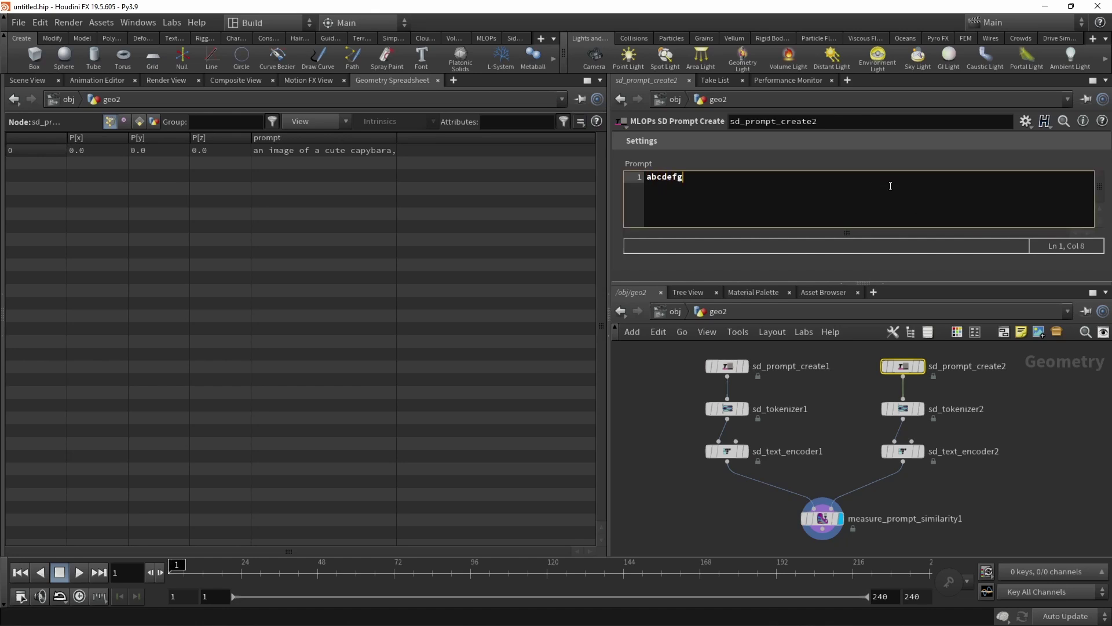
left_click_drag(725, 502, 871, 530)
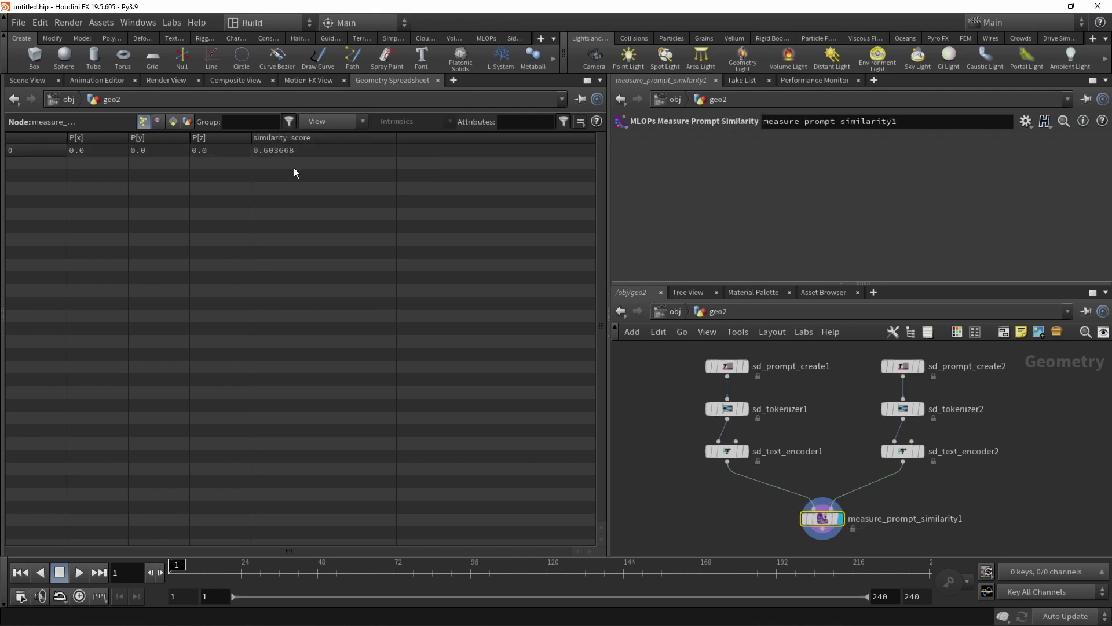
left_click_drag(728, 483, 873, 539)
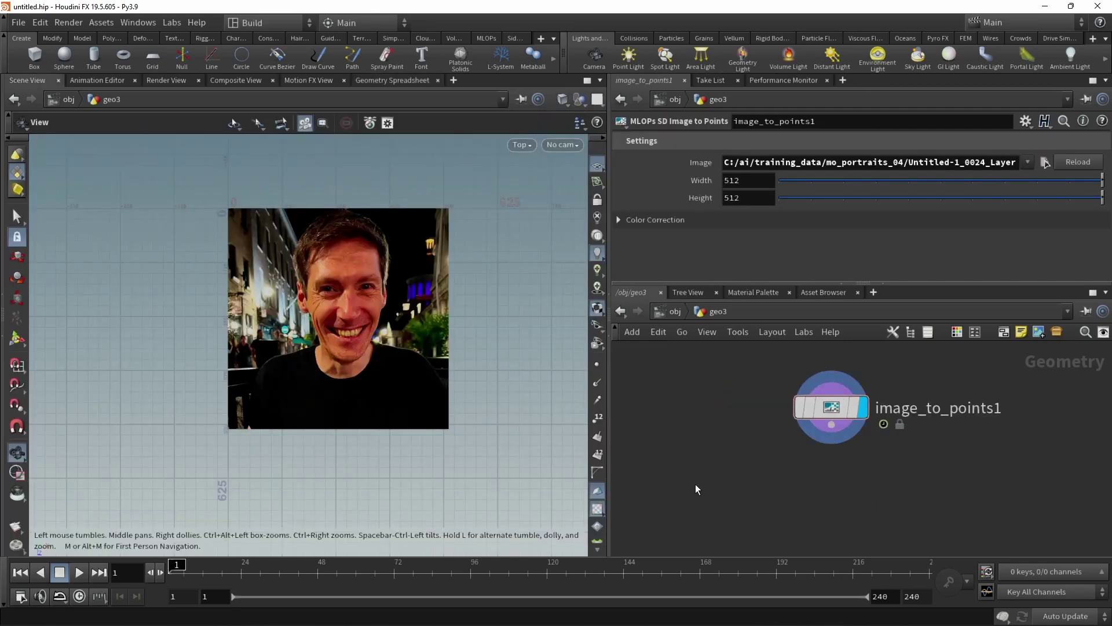
Add an MLOPs Blip Caption node below and to the left of image_to_points1
key("Tab")
mouse_move(732, 331)
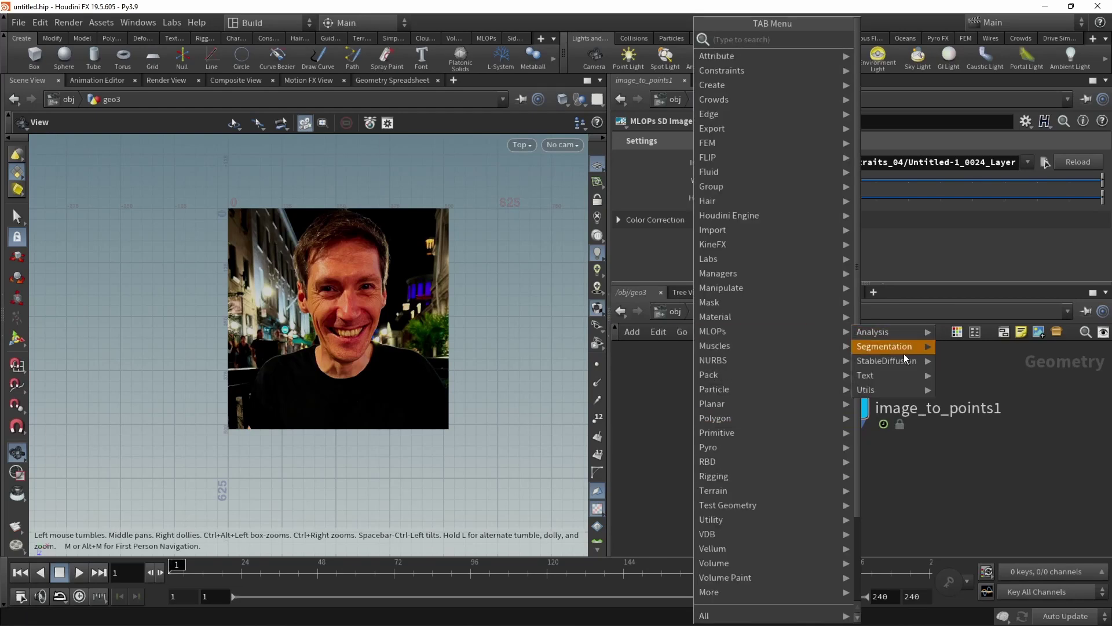
mouse_move(893, 376)
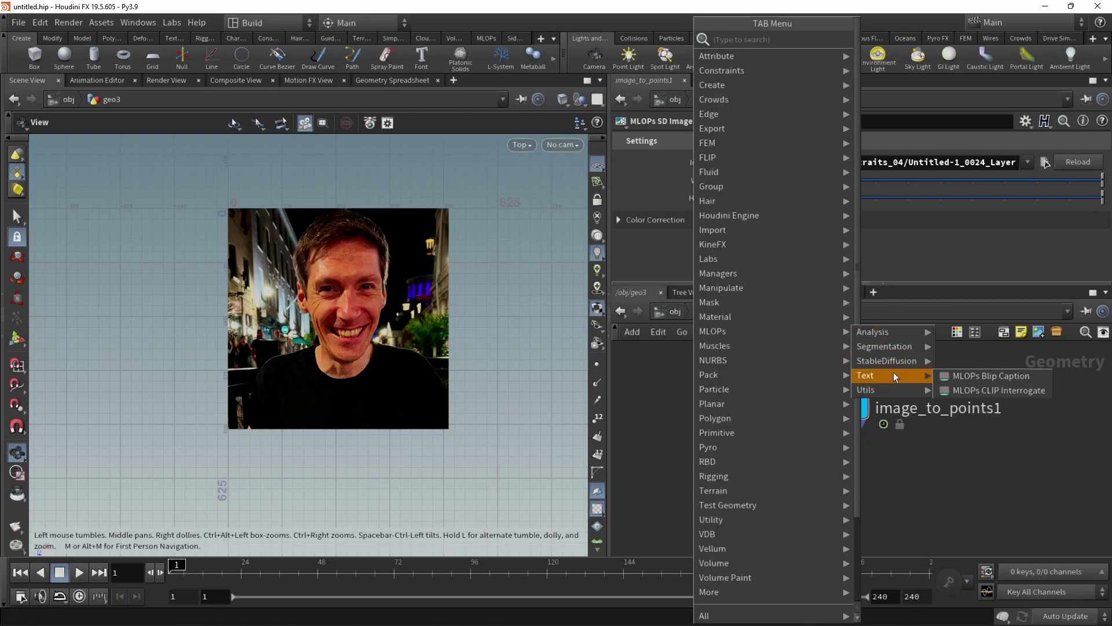
left_click(983, 376)
left_click(708, 470)
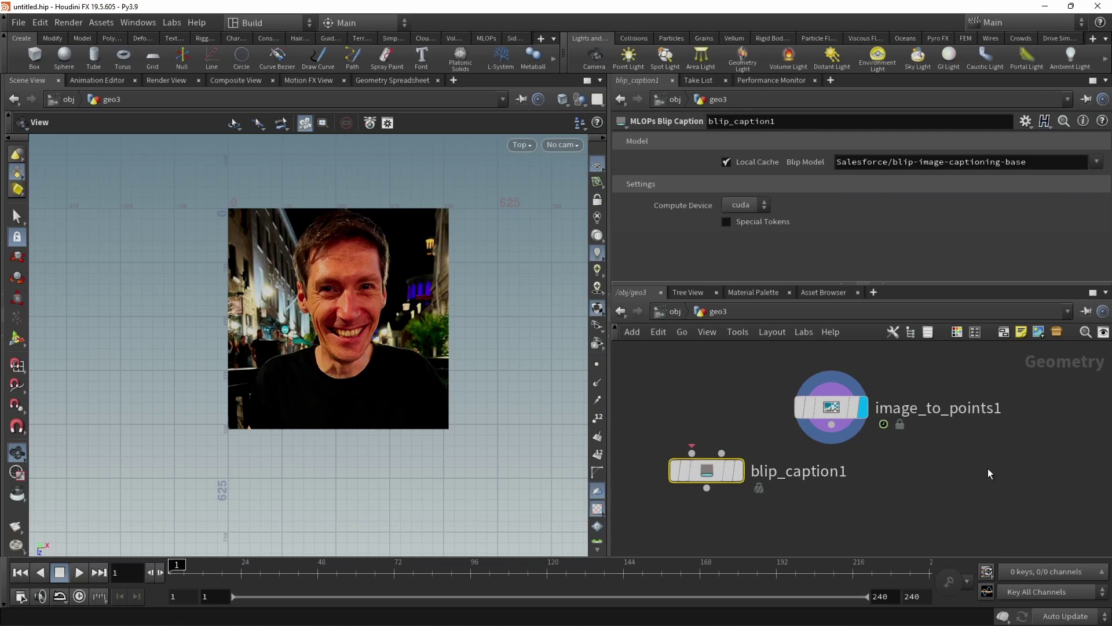
Add an MLOPs CLIP Interrogate node beside blip_caption1 and wire image_to_points1 into its input
key("Tab")
mouse_move(933, 331)
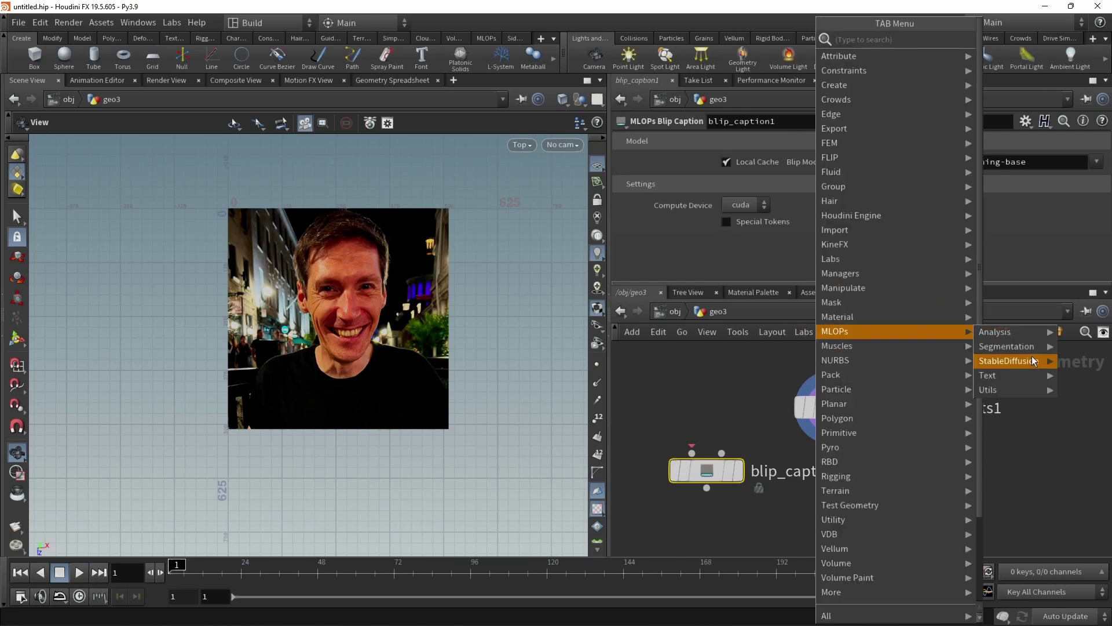
mouse_move(1031, 376)
left_click(950, 389)
left_click(973, 458)
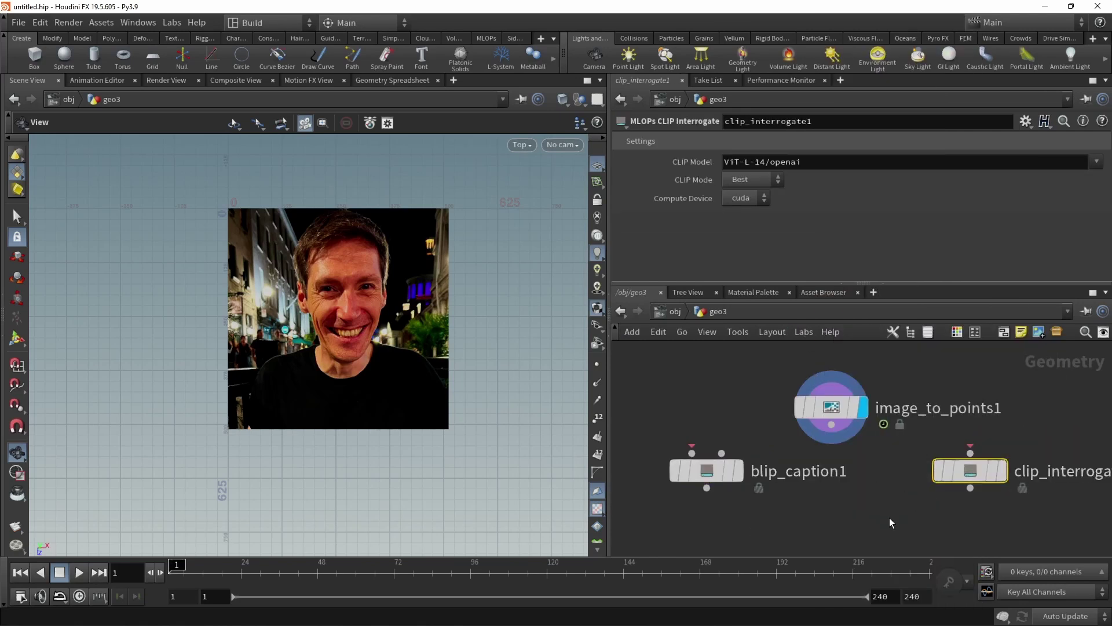
left_click_drag(832, 425, 970, 459)
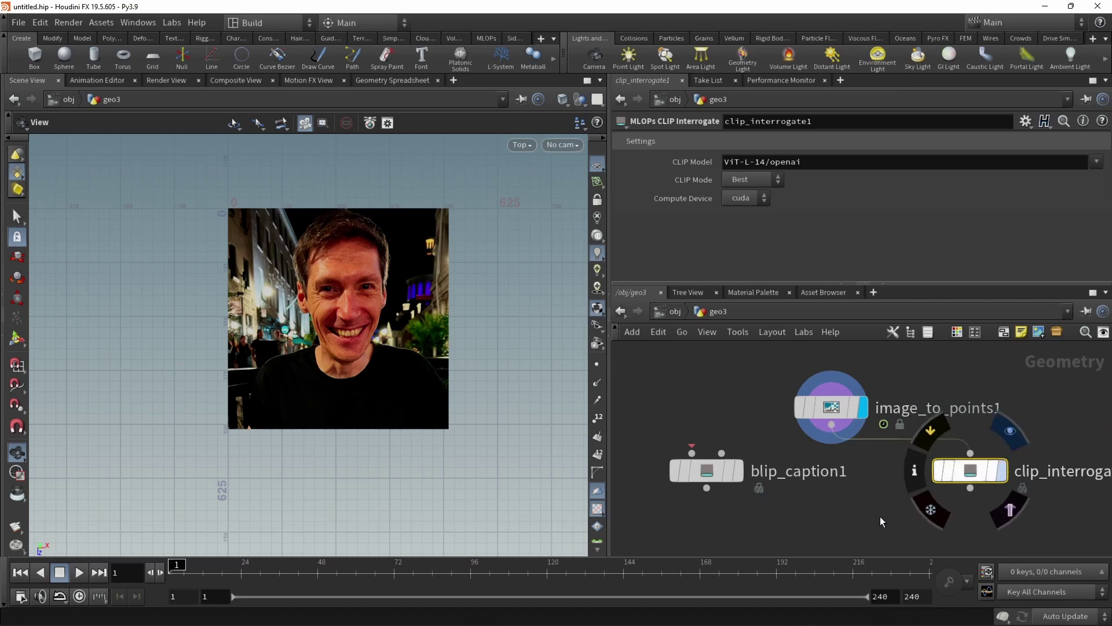
Display clip_interrogate1 and read its full prompt attribute in the Geometry Spreadsheet
left_click(1010, 431)
middle_click(979, 474)
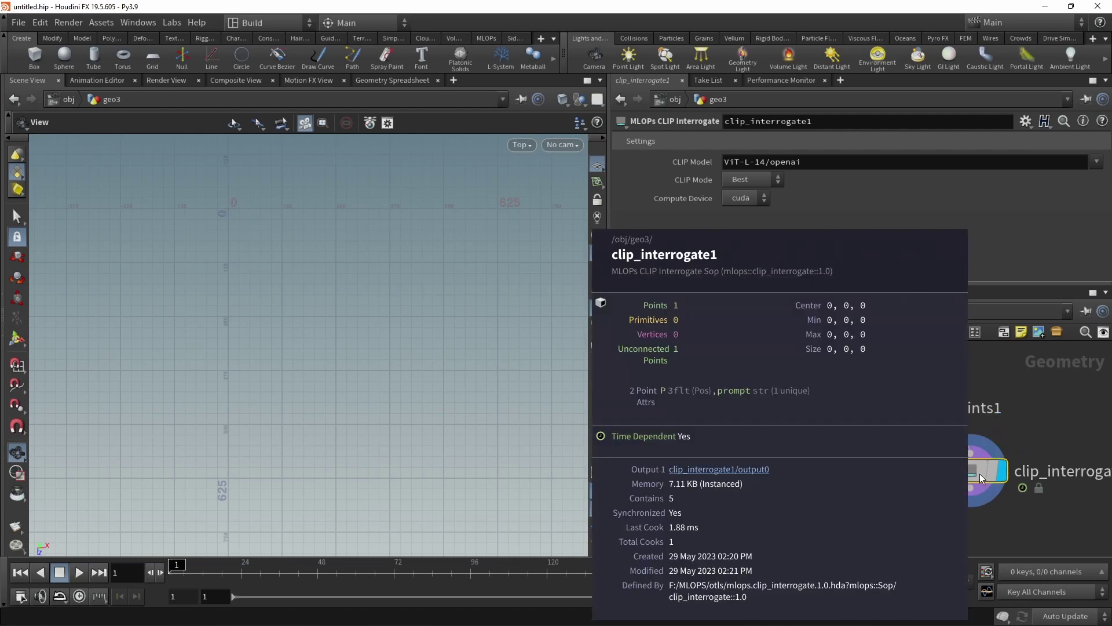
left_click(386, 80)
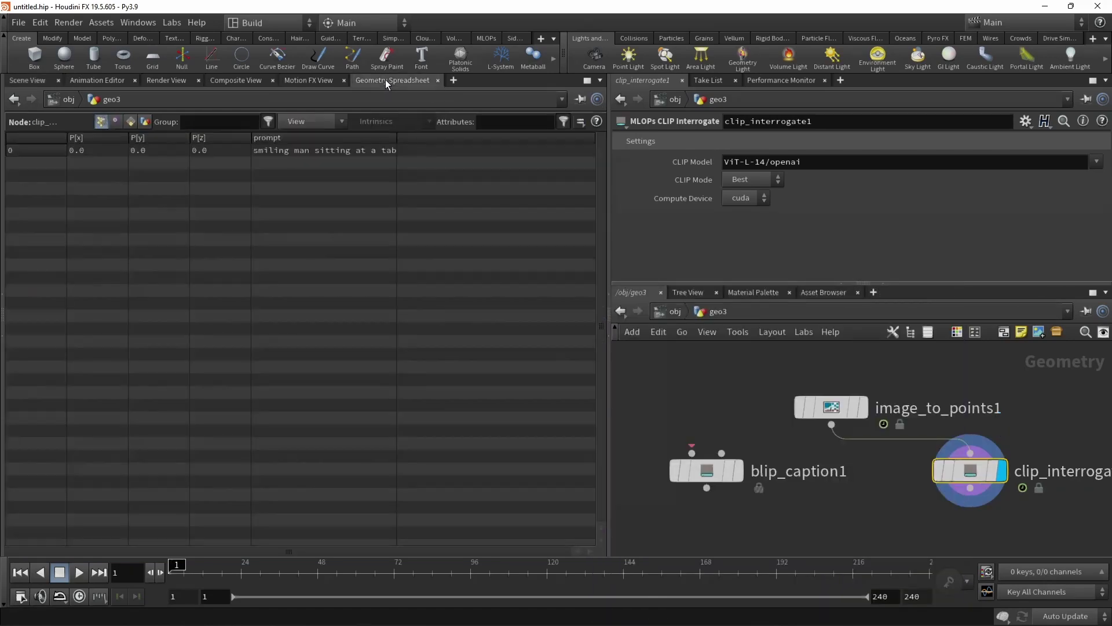
left_click(347, 150)
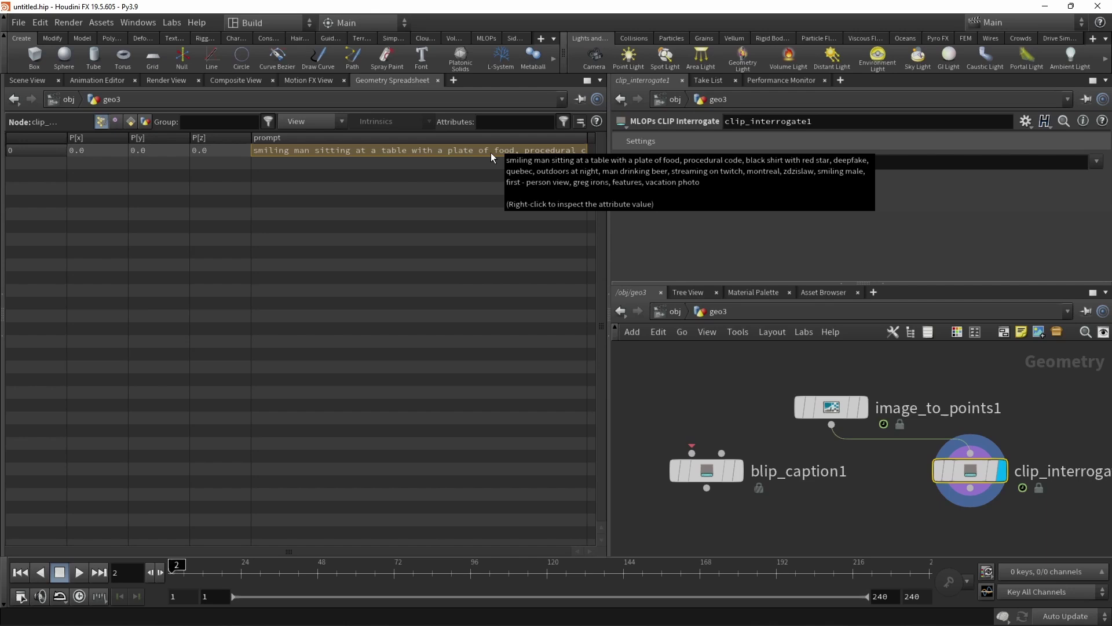
Show image_to_points1 in the Scene View again and wire its output into the first input of blip_caption1
left_click(832, 407)
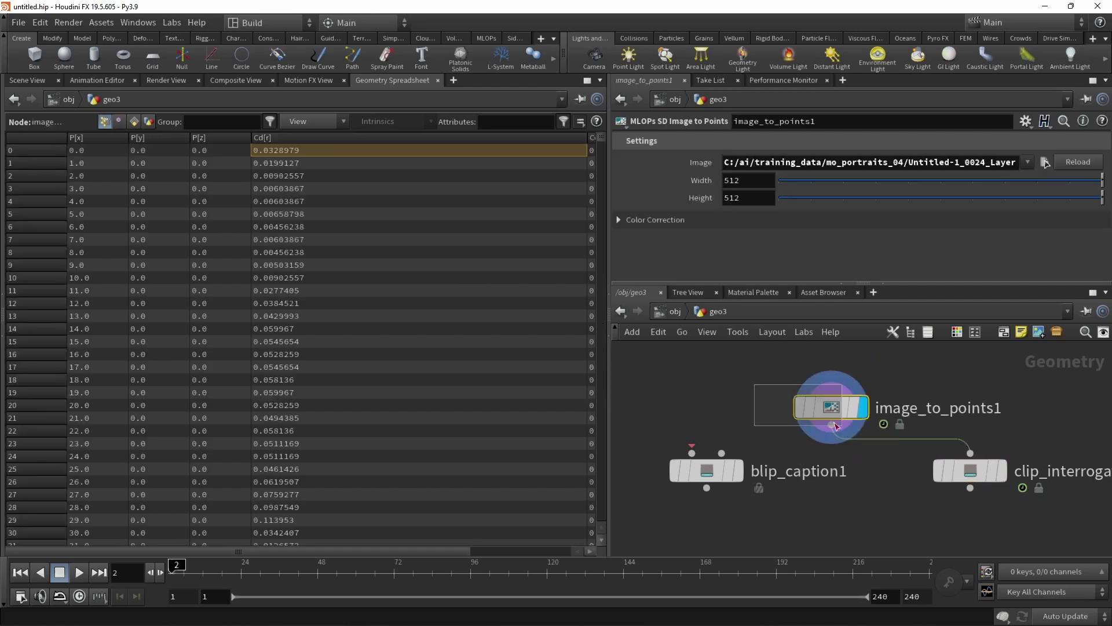
left_click(27, 80)
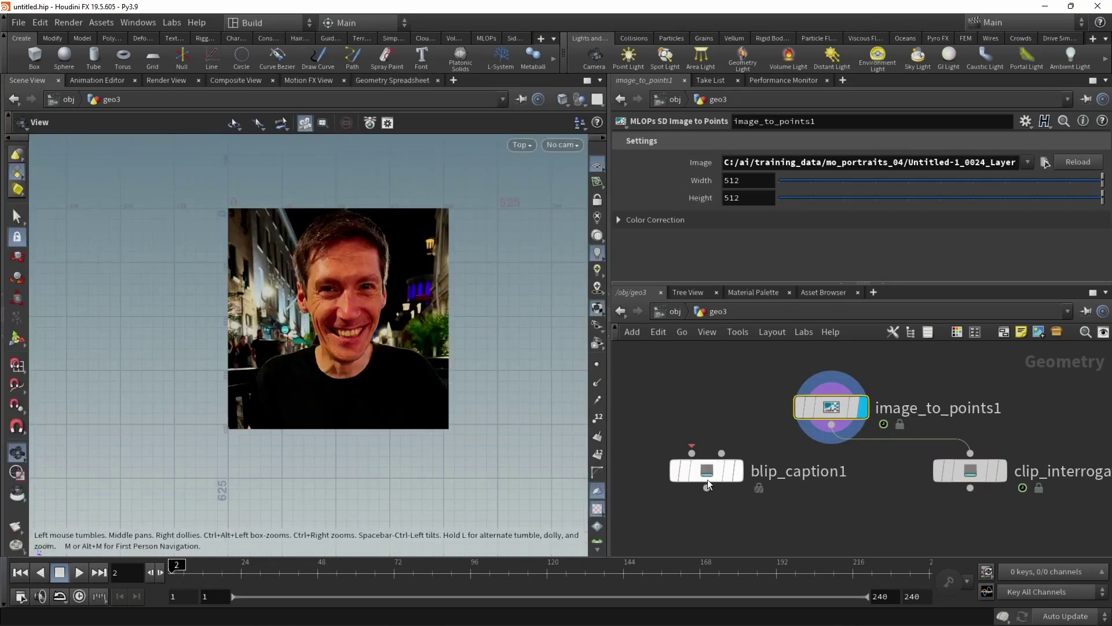
left_click_drag(708, 479, 831, 426)
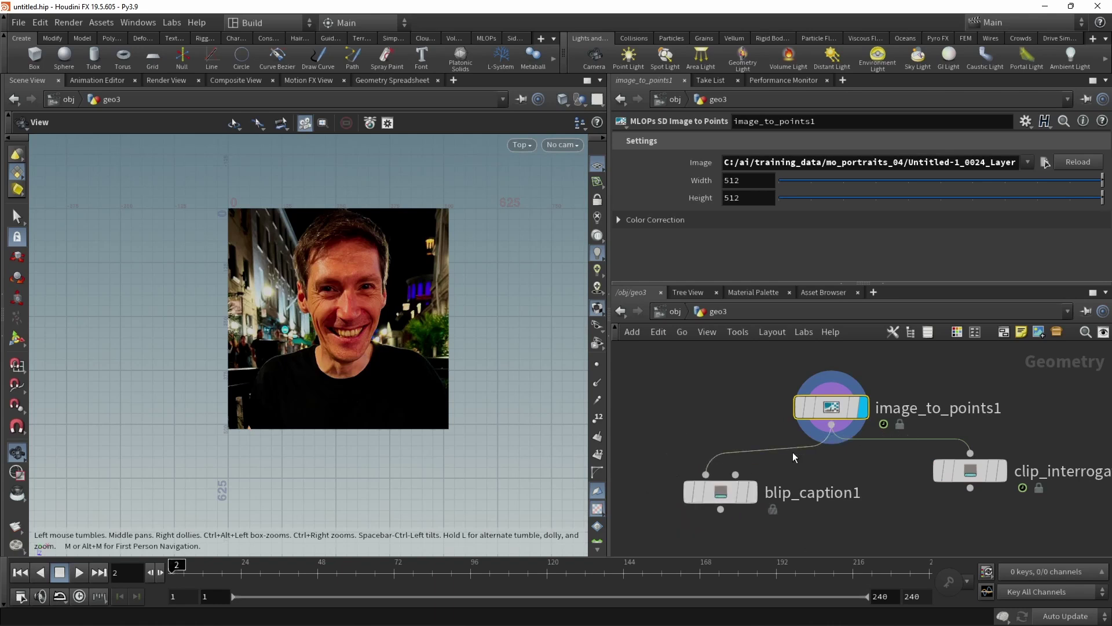
Display blip_caption1 and read its caption in the Geometry Spreadsheet
left_click(752, 492)
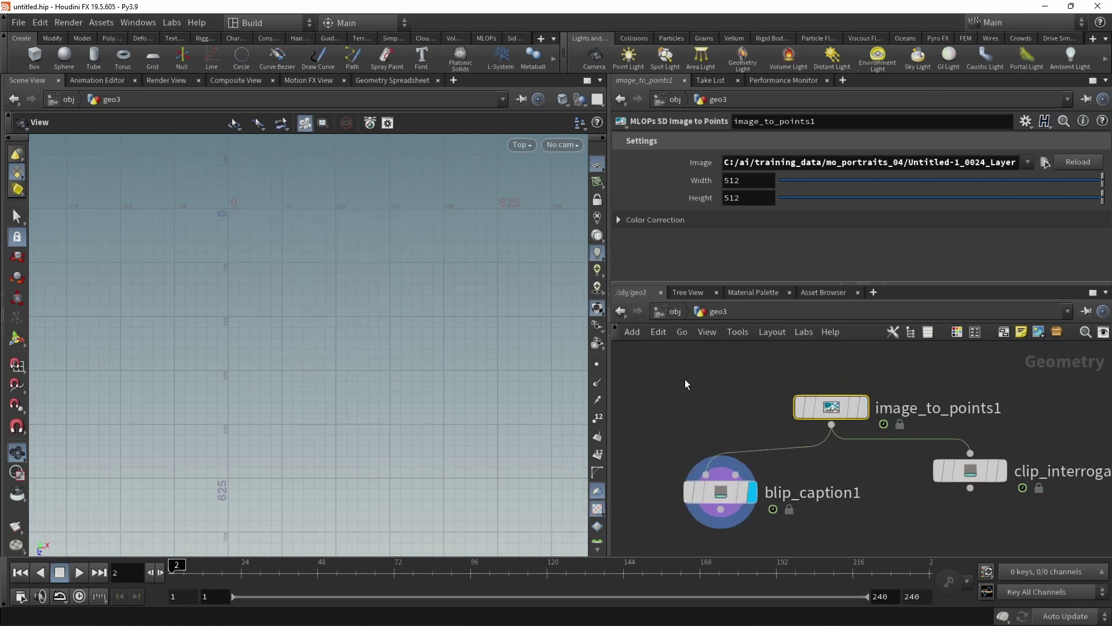
left_click(696, 492)
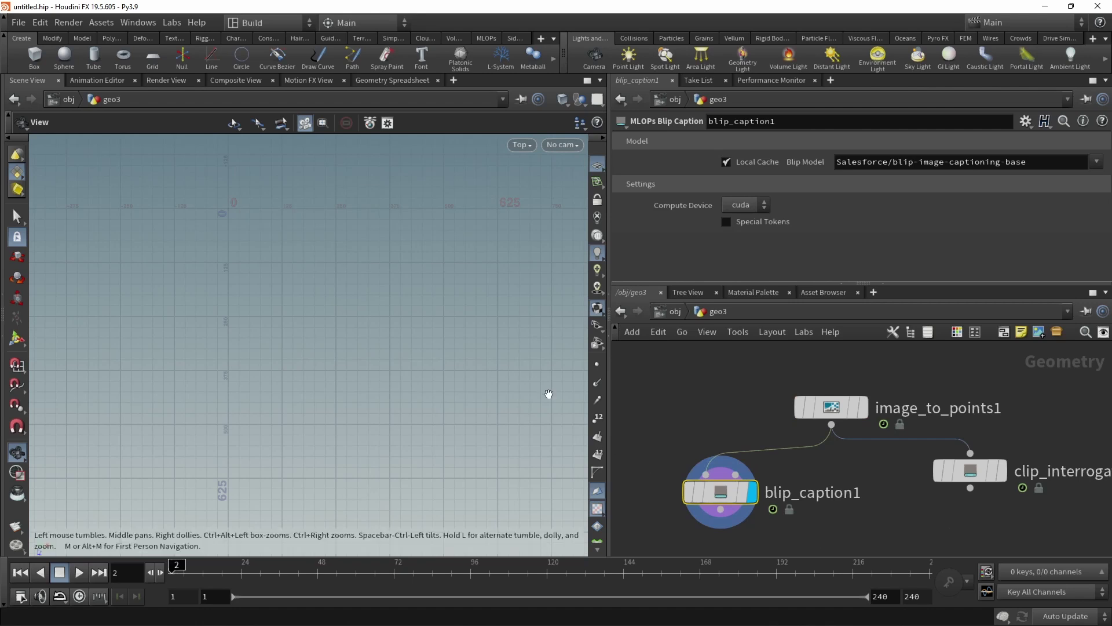
left_click(385, 80)
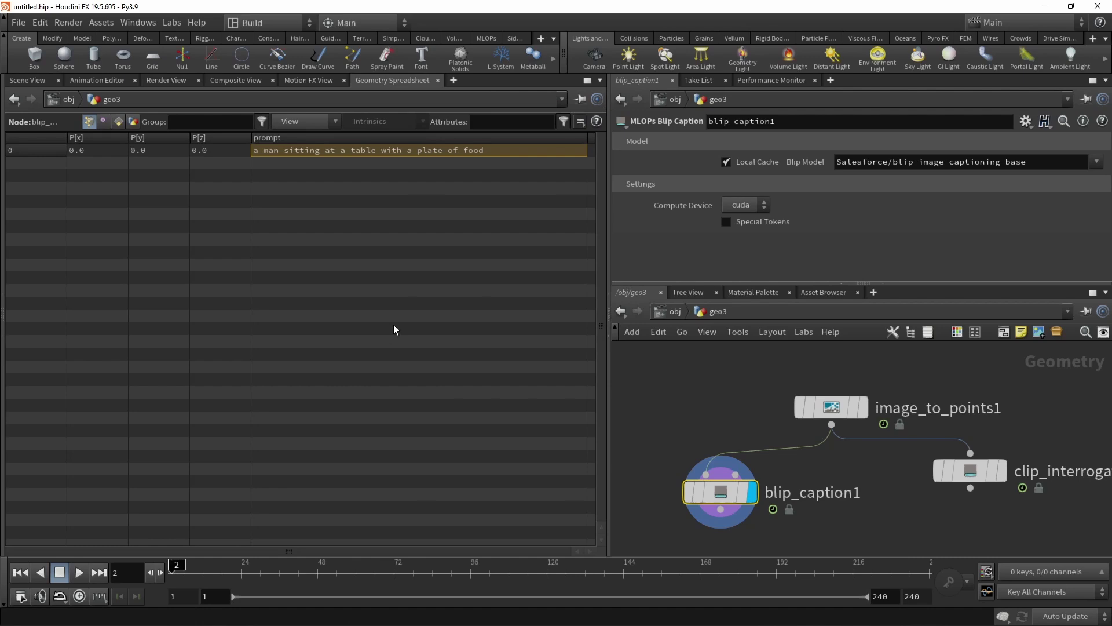
Add an MLOPs SD Prompt Create node above clip_interrogate1 for the conditional prompt
mouse_move(739, 482)
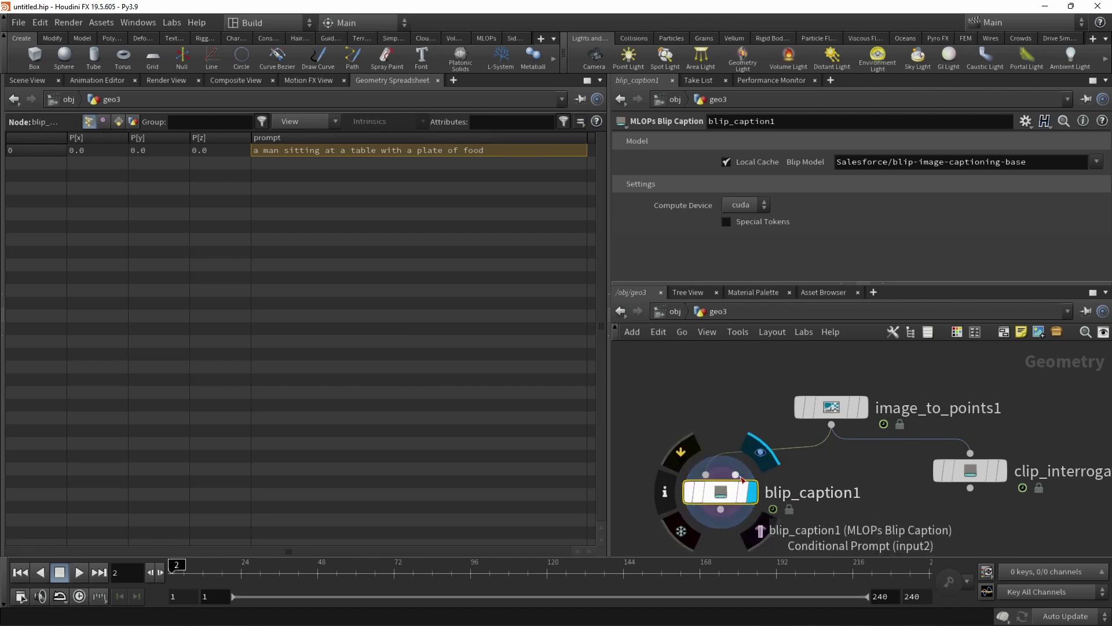
middle_click_drag(985, 366, 899, 374)
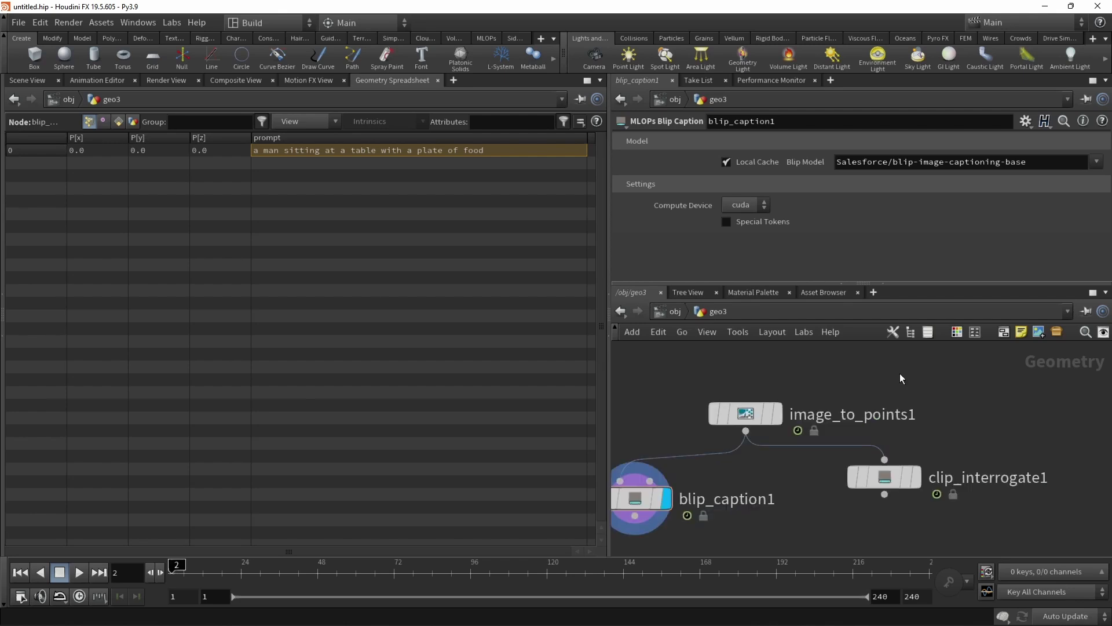
key("Tab")
type("prompt")
key("Return")
left_click(899, 373)
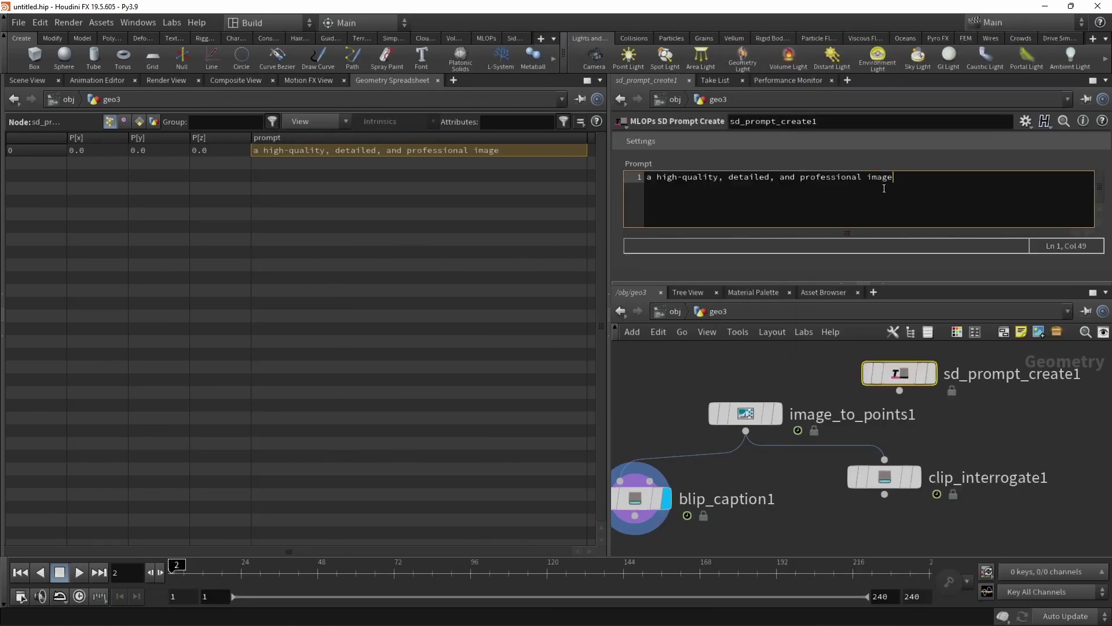
Replace the prompt in sd_prompt_create1 with "apicture of a guy" and wire the node into the Conditional Prompt input of blip_caption1
left_click_drag(885, 188, 568, 203)
type("apict")
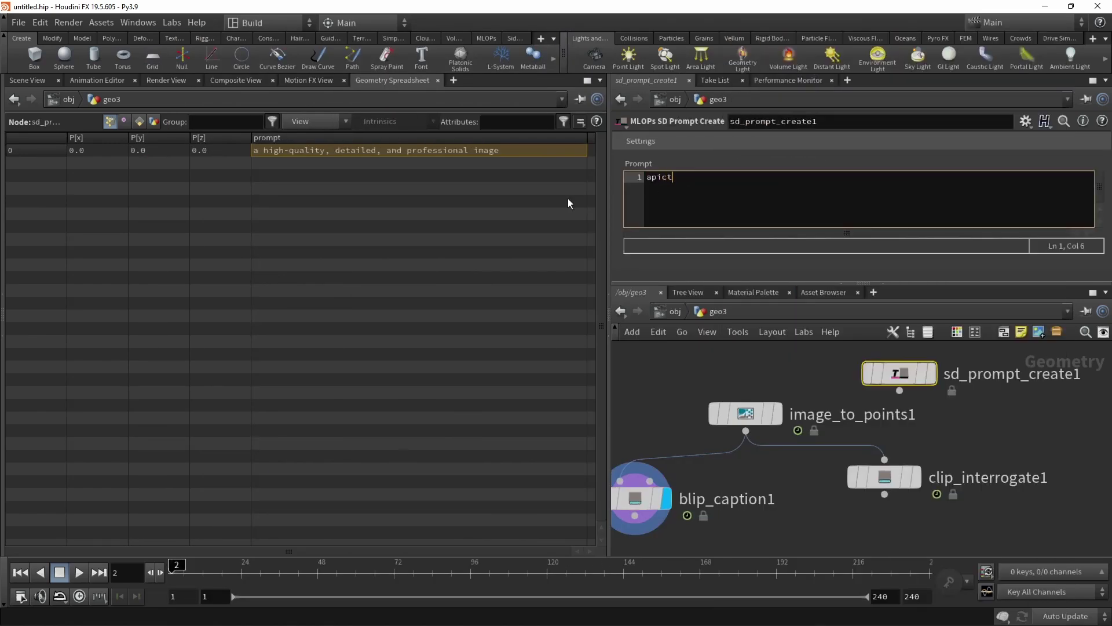
type("ure of a guy")
left_click(650, 481)
left_click(900, 390)
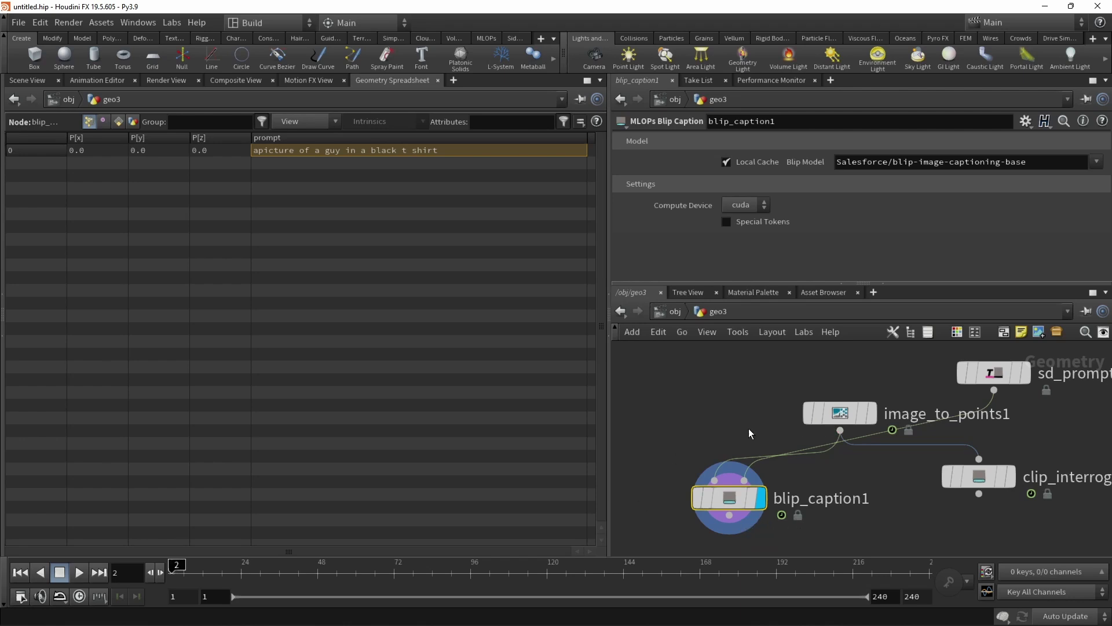
middle_click_drag(938, 539, 891, 521)
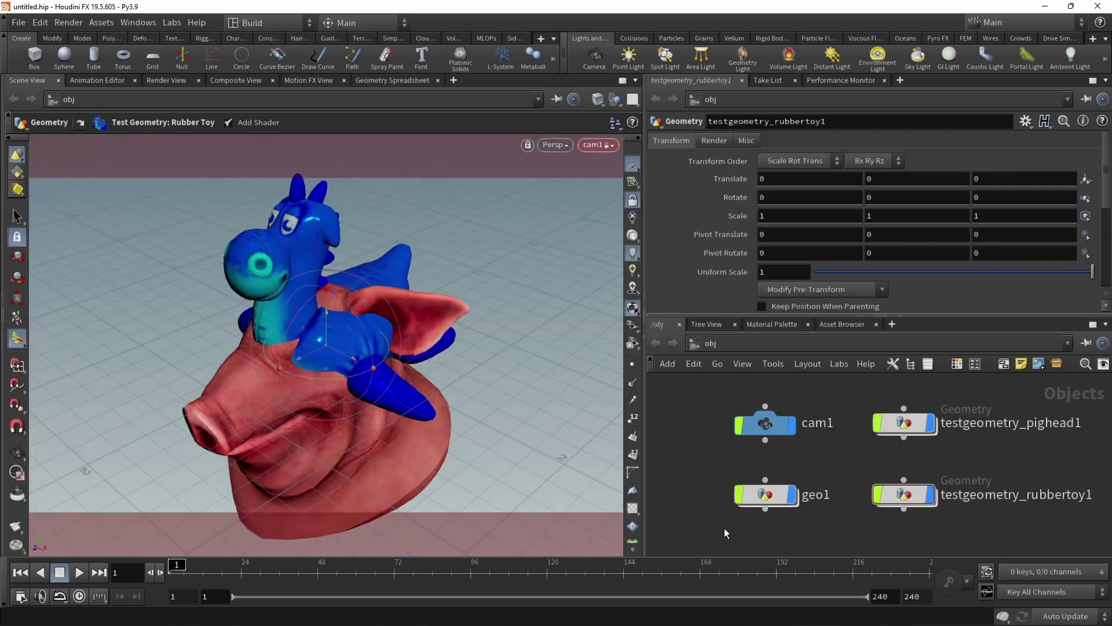
Enter geo1 in the pig head and rubber toy scene and add an MLOPs Camera to Points node
double_click(774, 497)
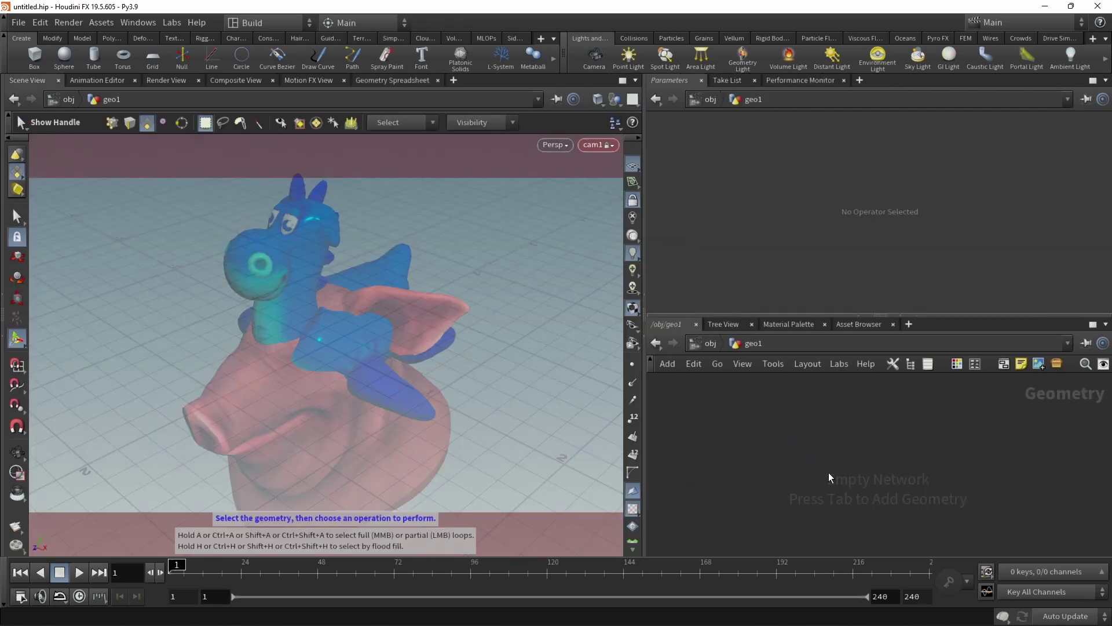
key("Tab")
mouse_move(822, 331)
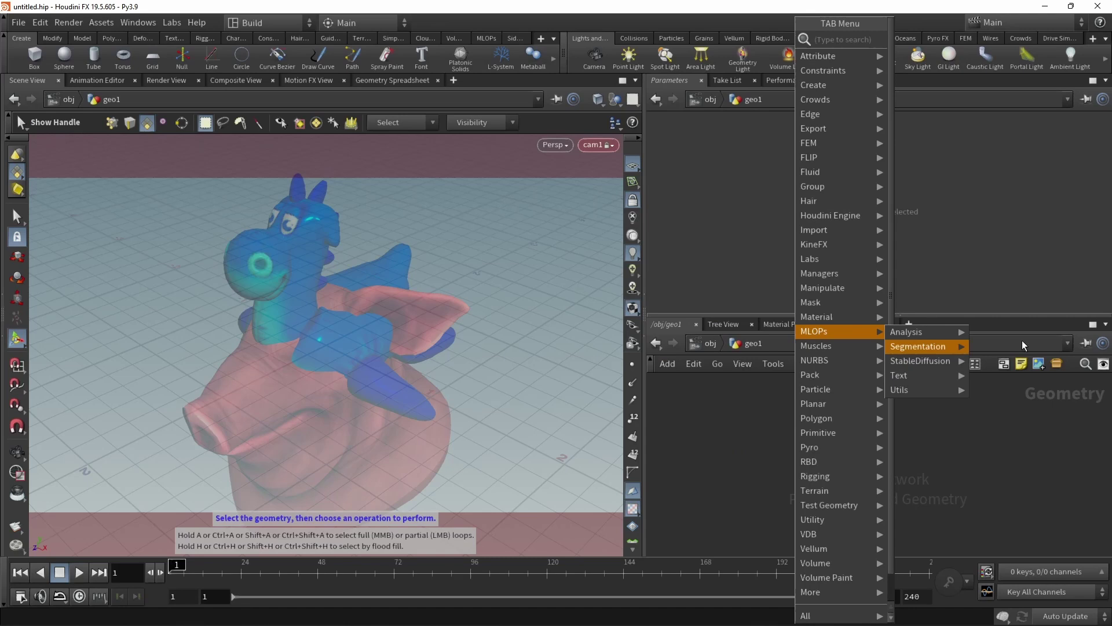
mouse_move(915, 390)
left_click(795, 392)
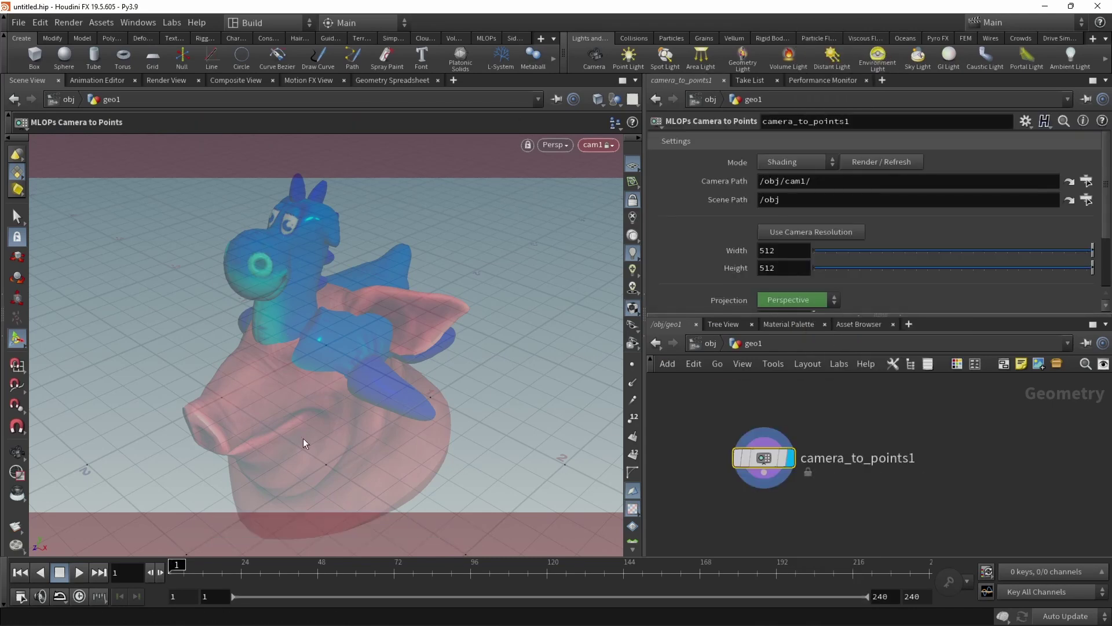
Review the scene's objects at the obj level, then examine all parameters of camera_to_points1
key("u")
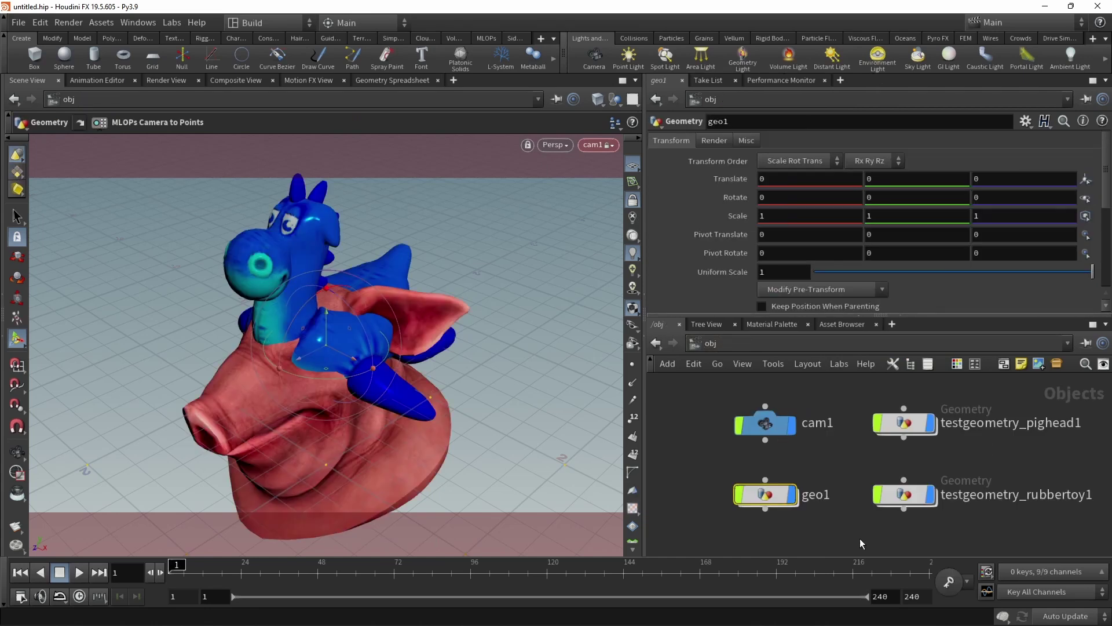
double_click(763, 495)
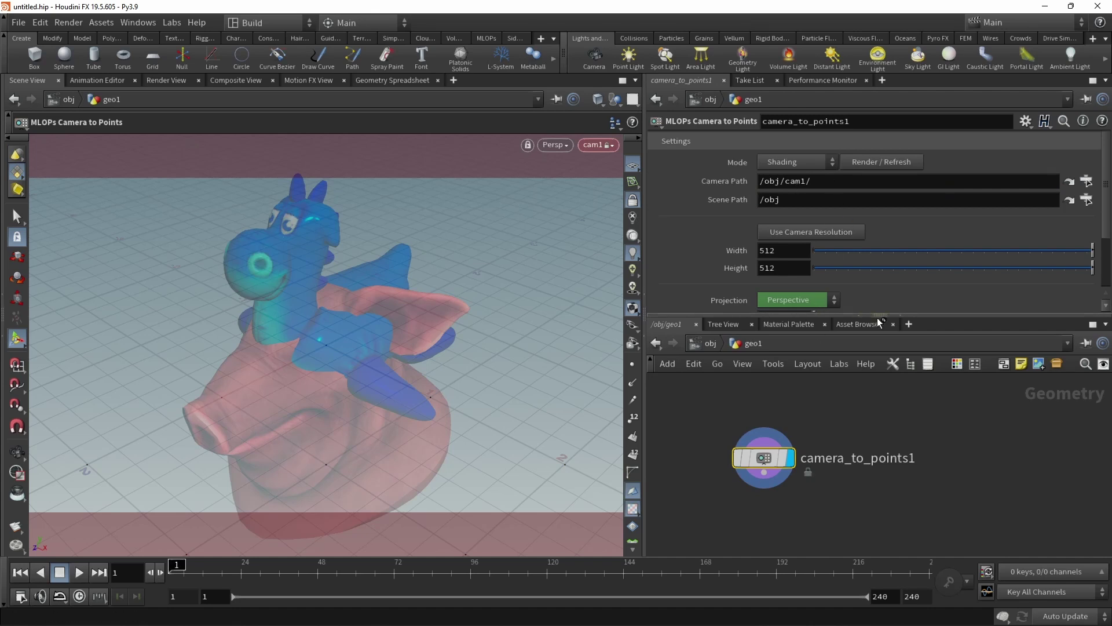
left_click_drag(880, 322, 877, 430)
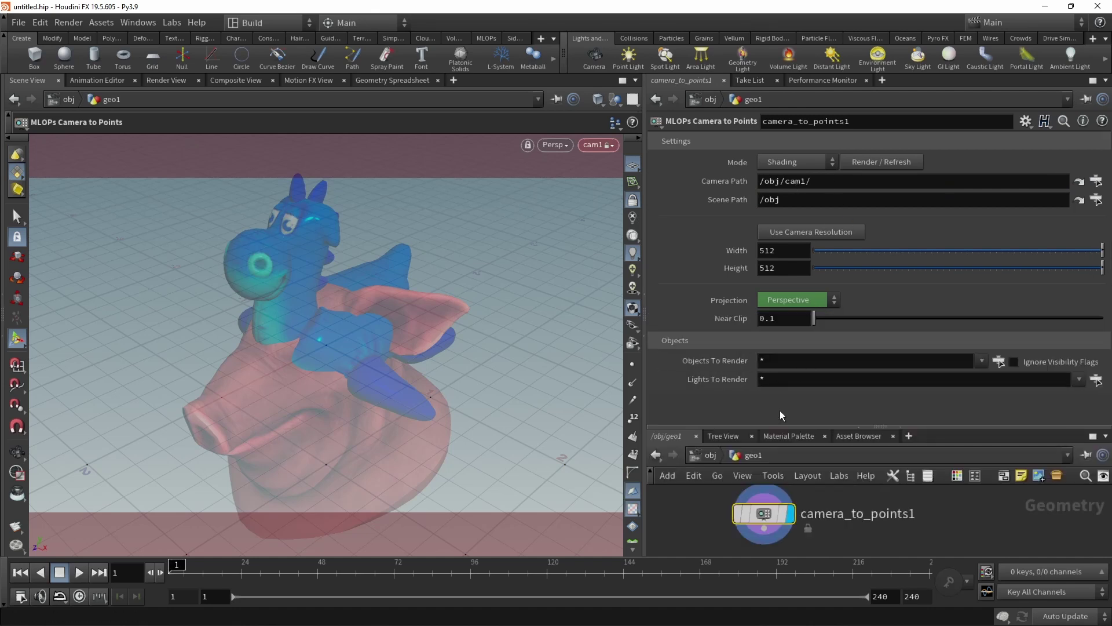
left_click_drag(809, 429, 869, 331)
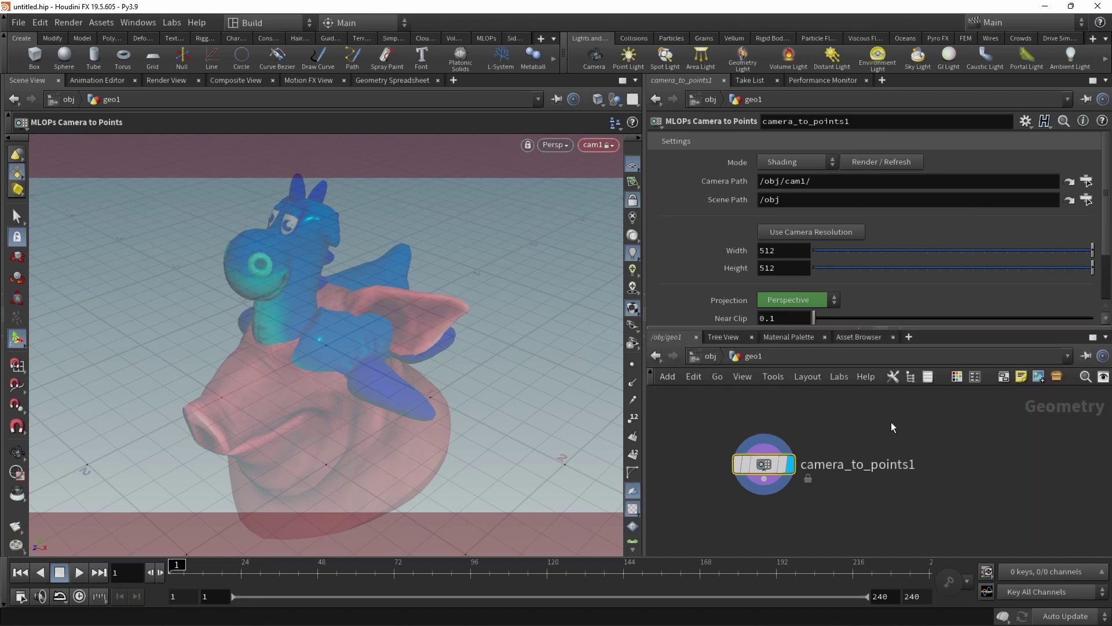
Split the viewport into two views side by side and render the cam1 image as points in the Top view
left_click(633, 99)
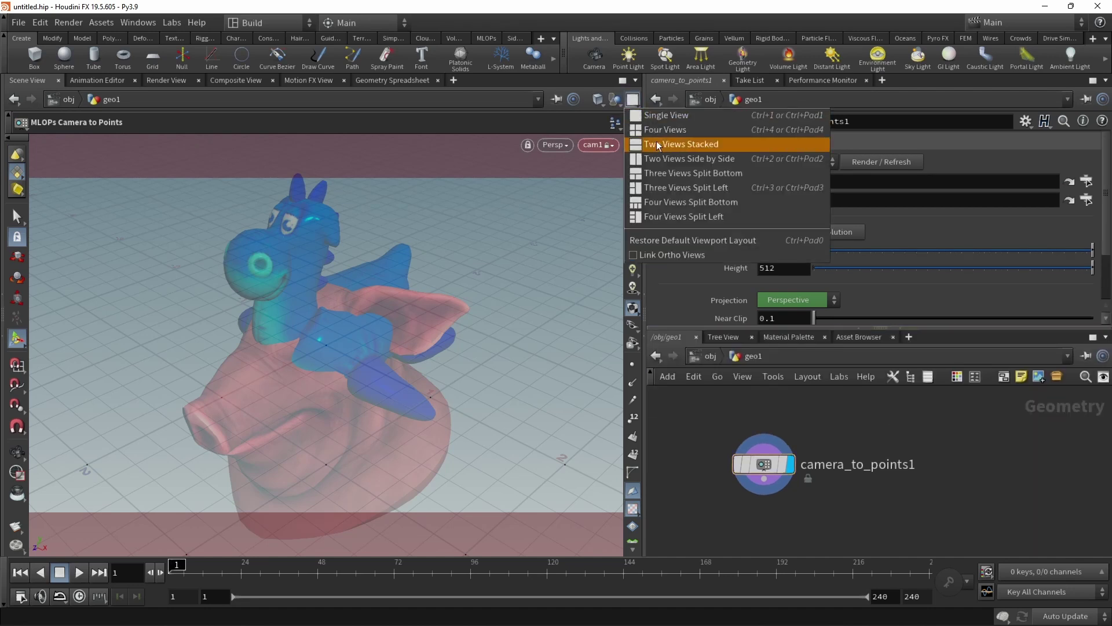
left_click(663, 159)
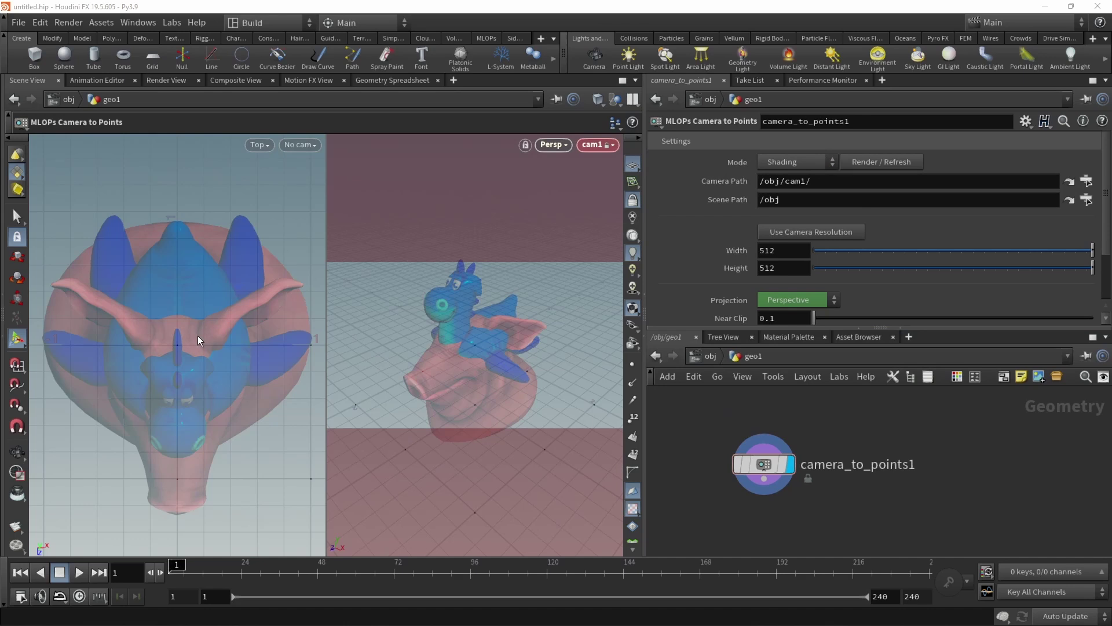
key("Return")
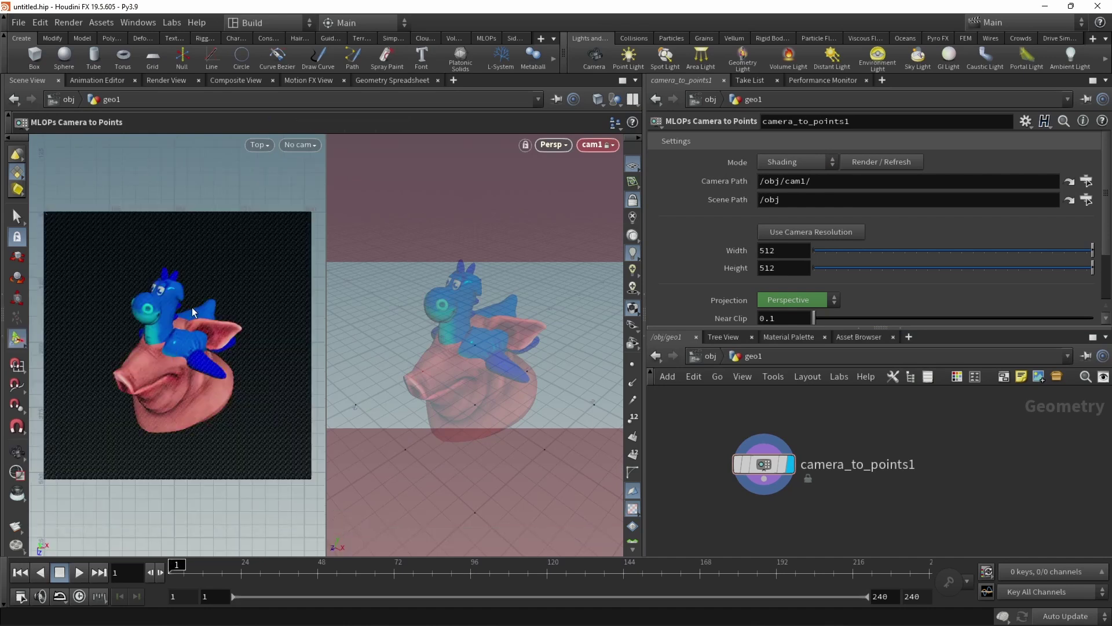
Set the viewport's geometry display options to show particles as Pixels
key("d")
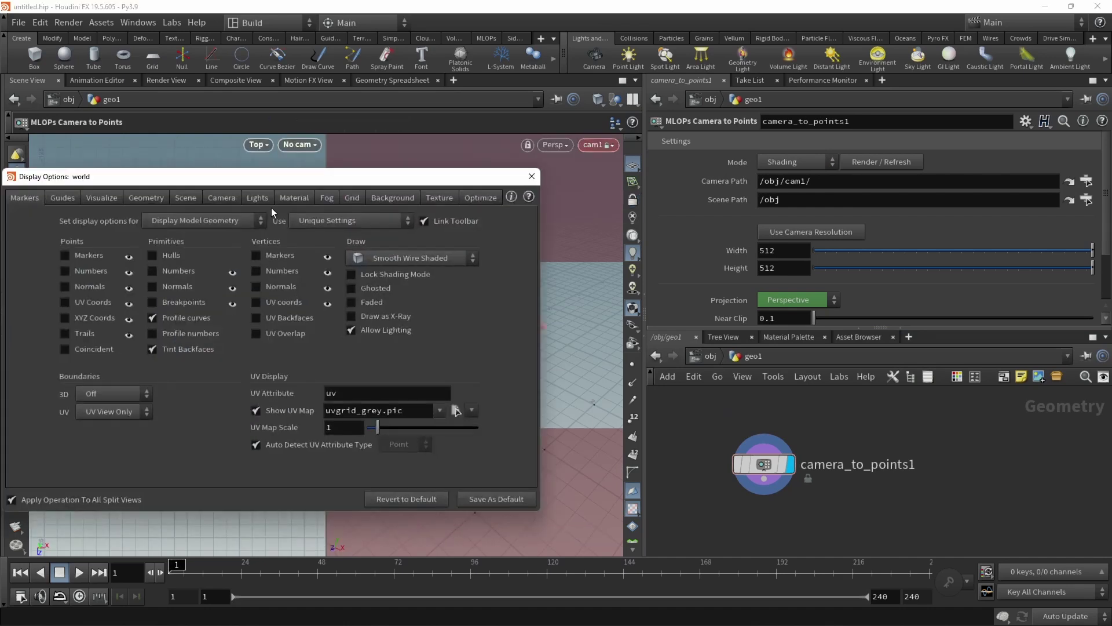
left_click(146, 197)
left_click(131, 394)
left_click(131, 423)
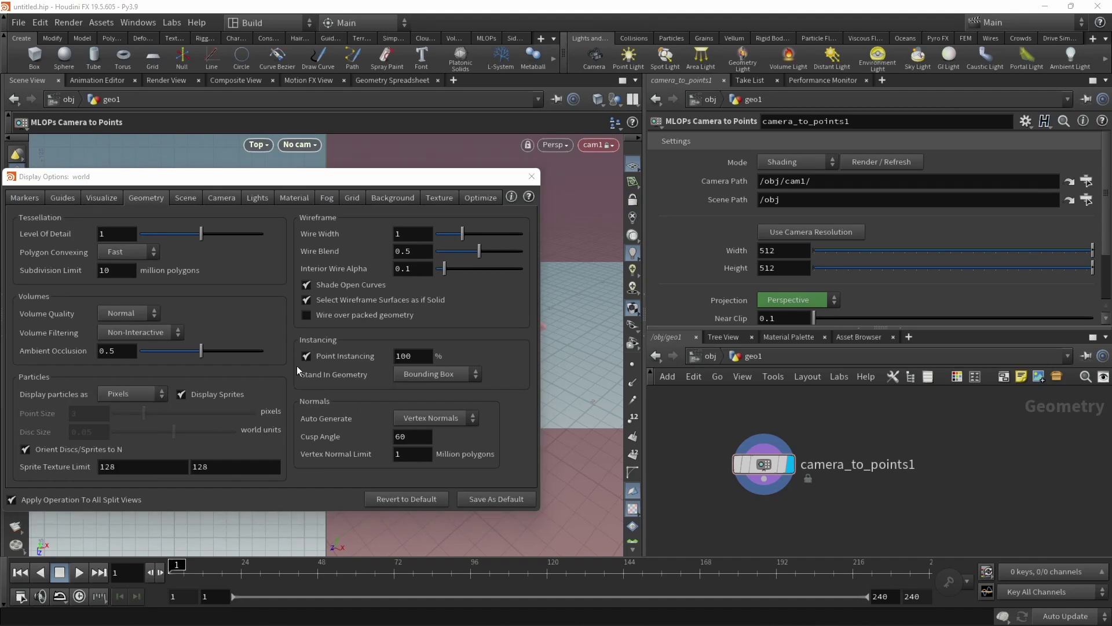
left_click(531, 176)
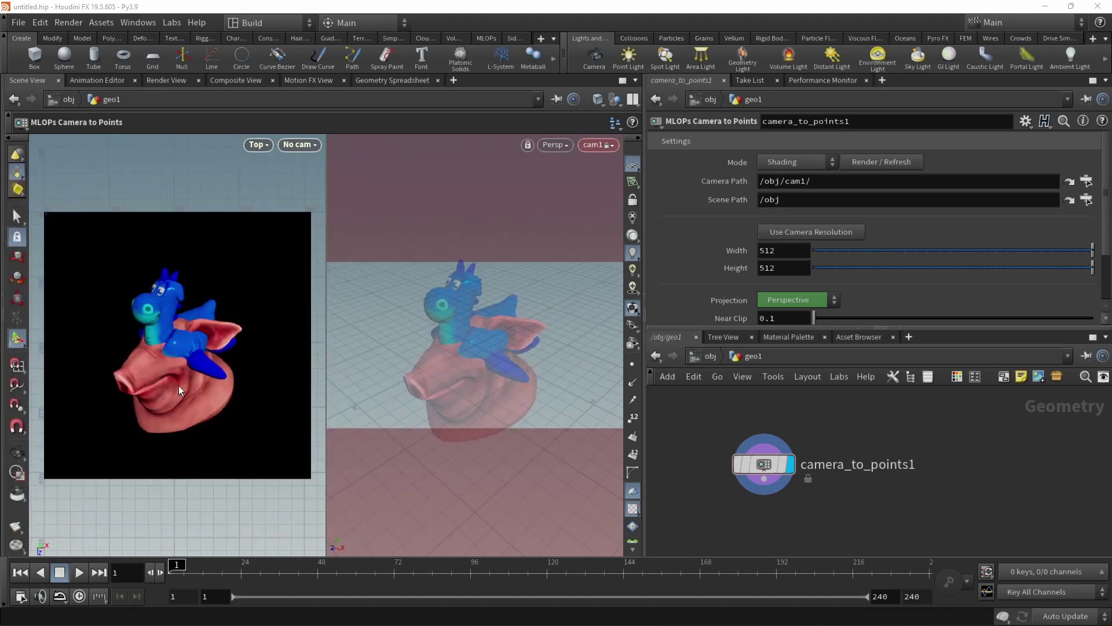
Orbit cam1 around the two models and refresh the camera_to_points1 render
left_click(632, 199)
key("Escape")
left_click_drag(488, 354, 521, 355)
key("Return")
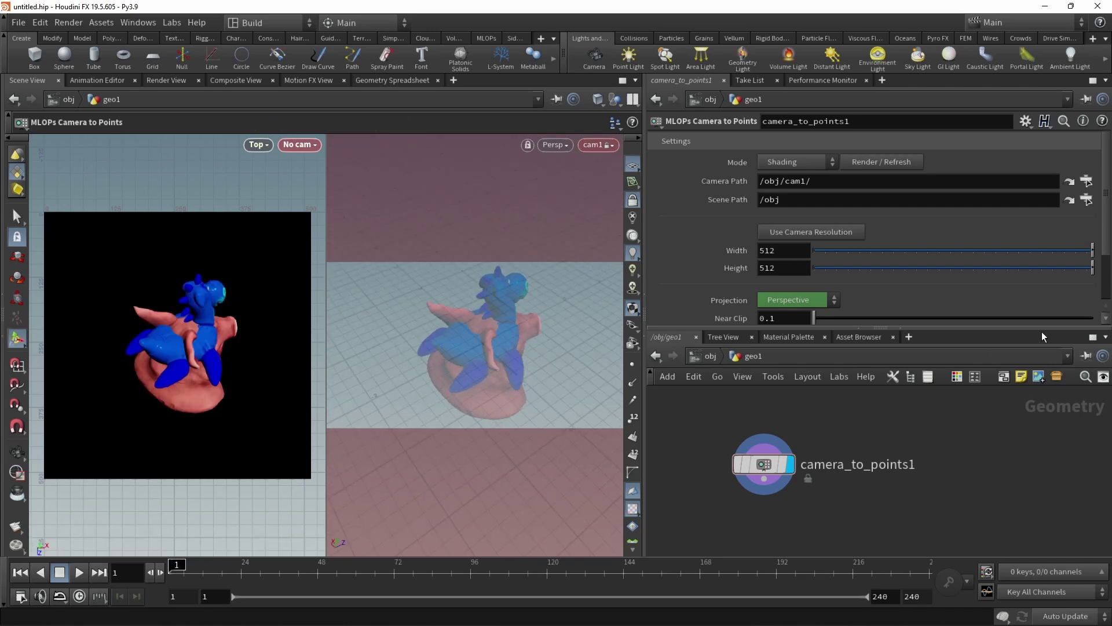
Limit Objects To Render on camera_to_points1 to testgeometry_pighead1
scroll(869, 260, "down", 3)
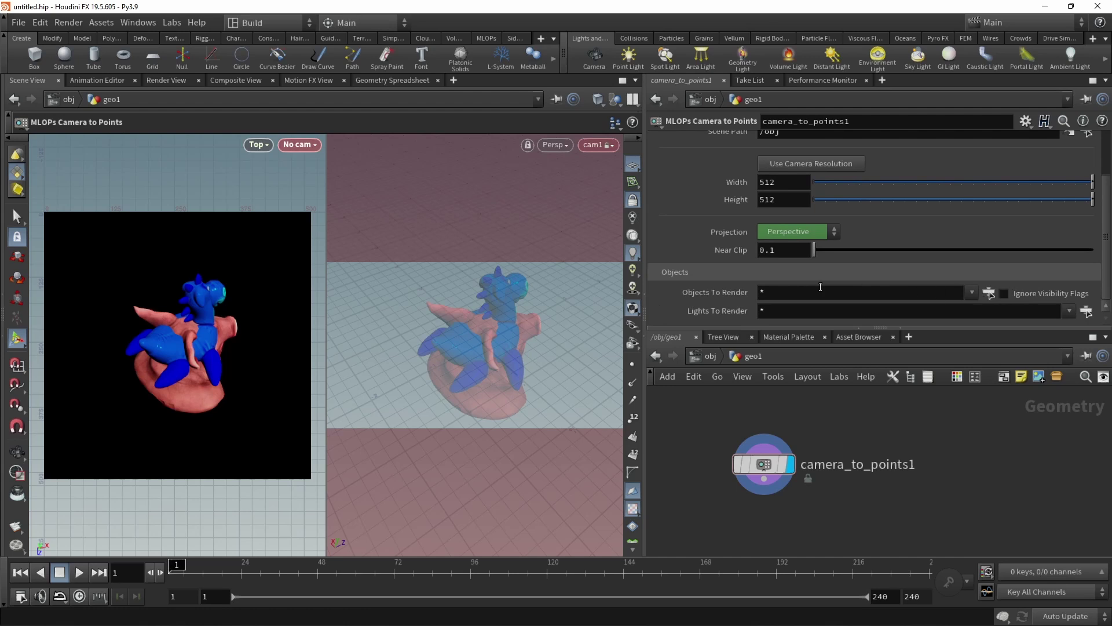
left_click(972, 292)
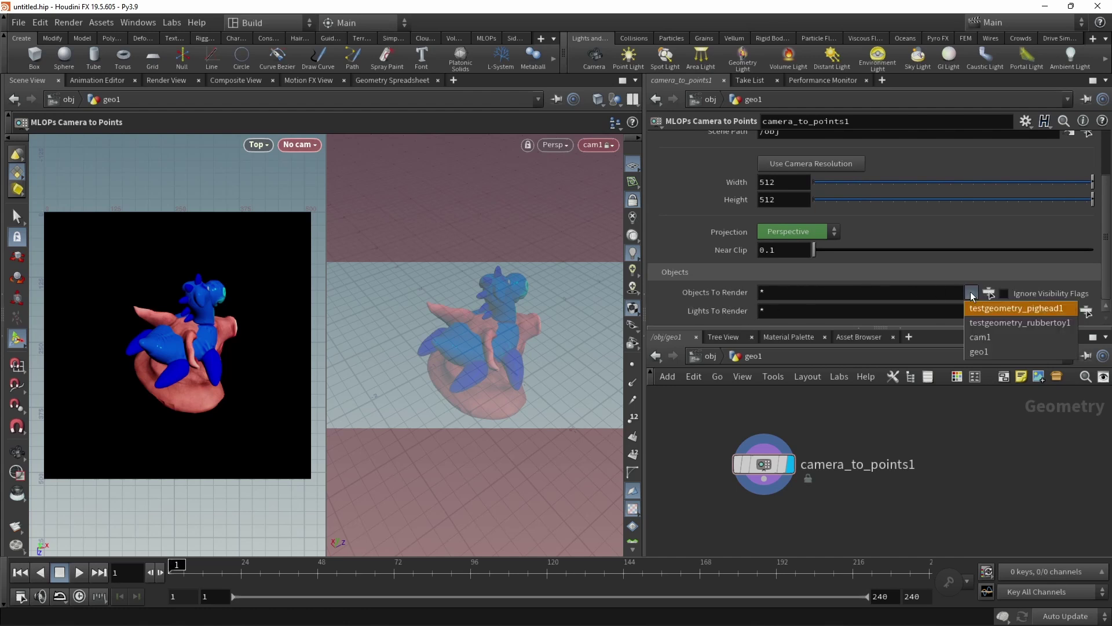
left_click(977, 307)
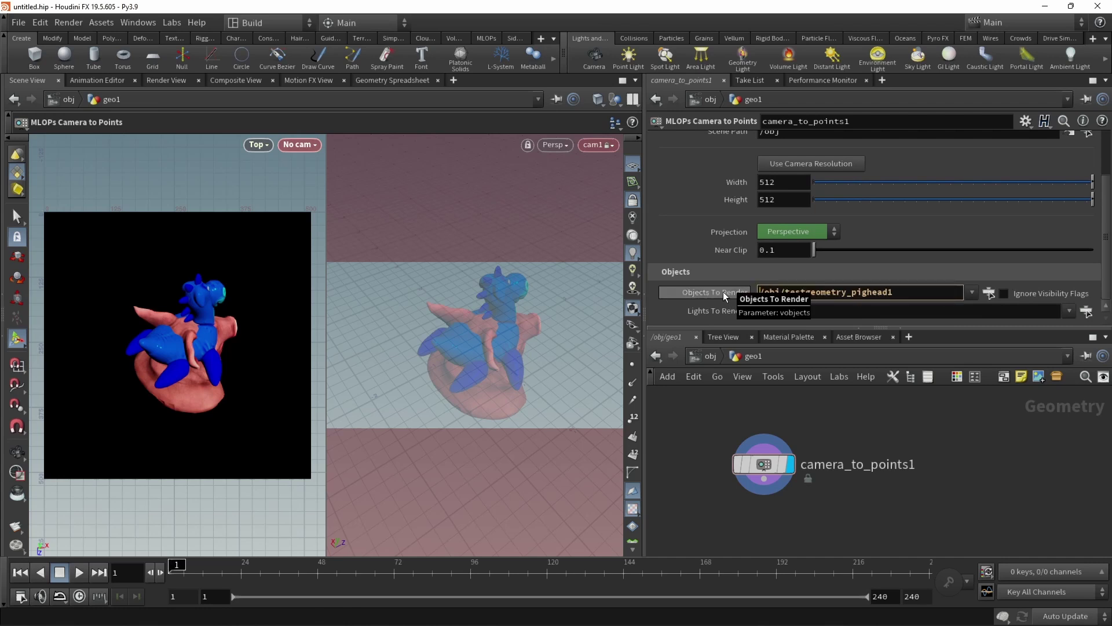
Add testgeometry_rubbertoy1 to Objects To Render and remove the pig head so only the rubber toy is rendered
left_click(972, 292)
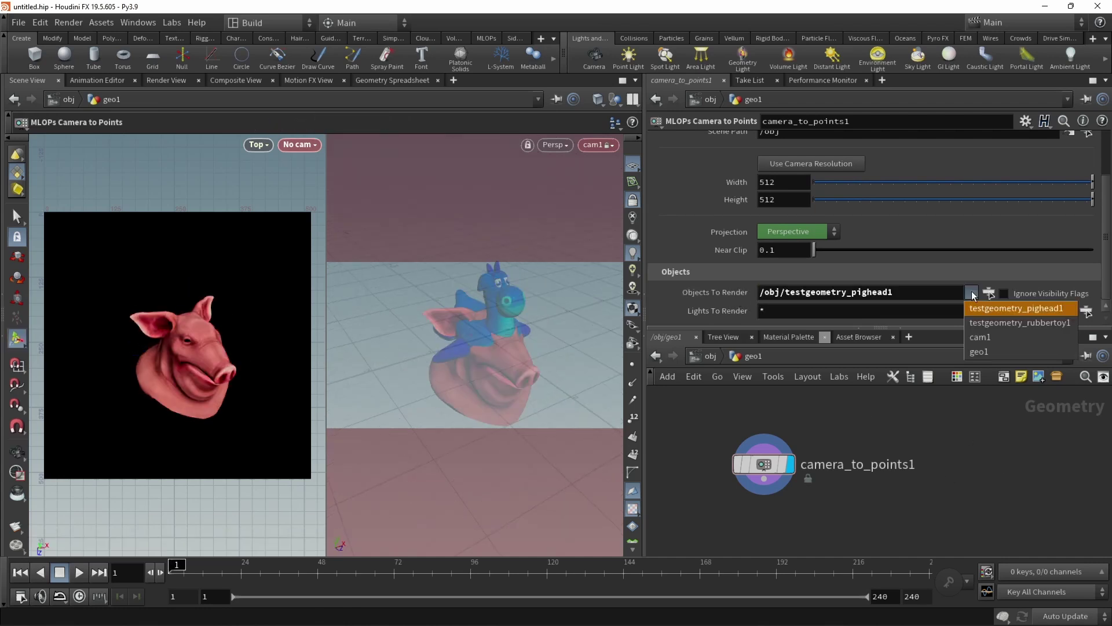
left_click(995, 323)
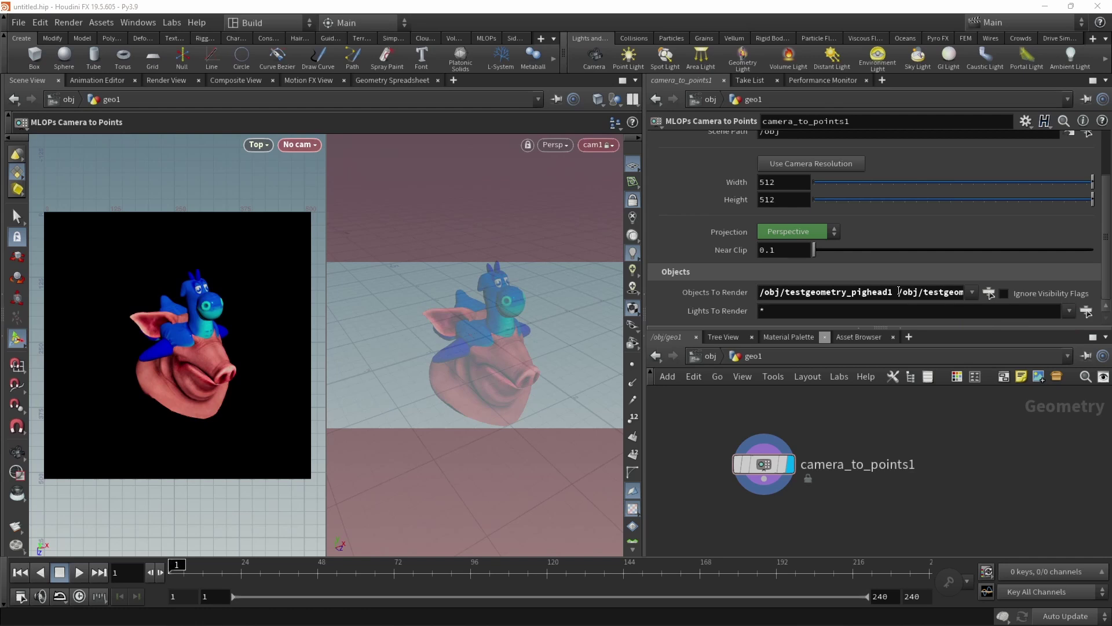
left_click_drag(900, 292, 760, 292)
key("BackSpace")
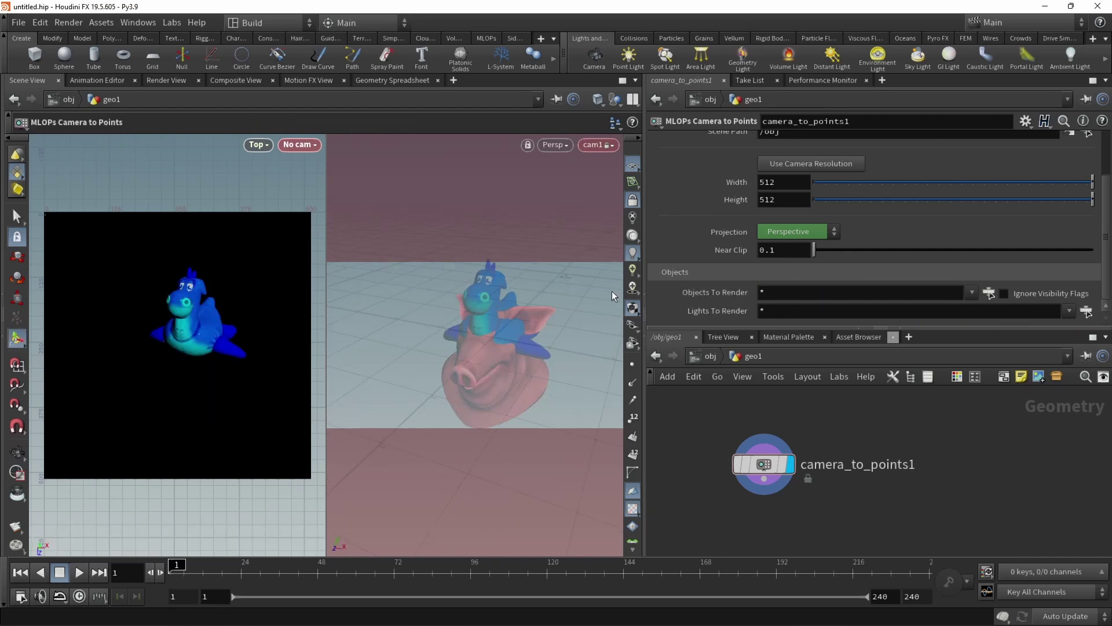
Apply the camera resolution of 1280 by 720 to camera_to_points1 and orbit cam1 to face the two models from the front
scroll(825, 243, "up", 3)
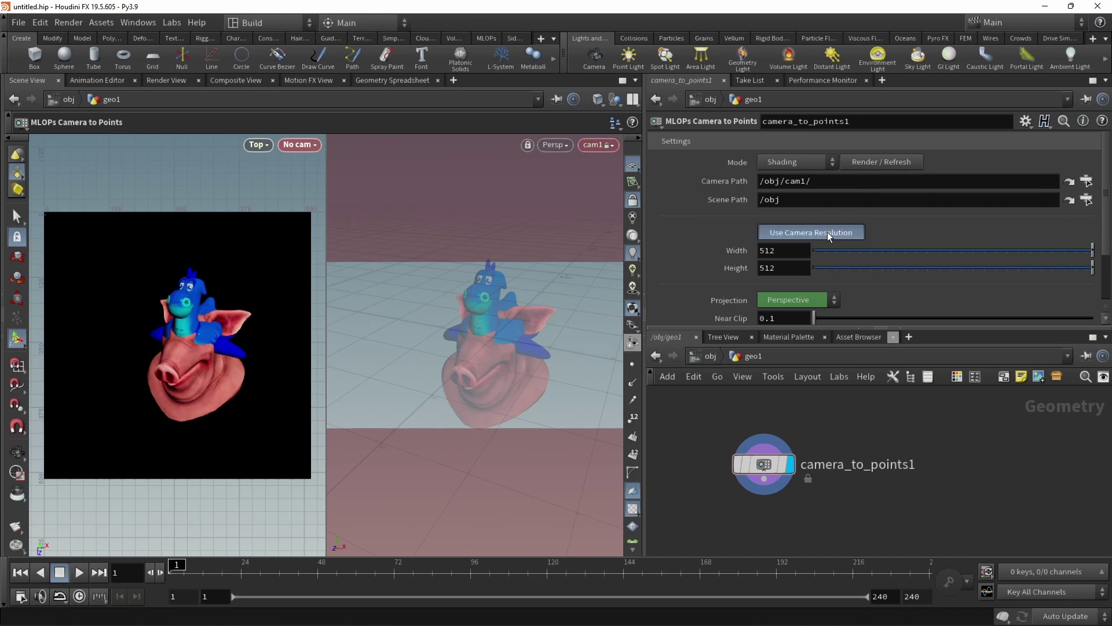
left_click(828, 235)
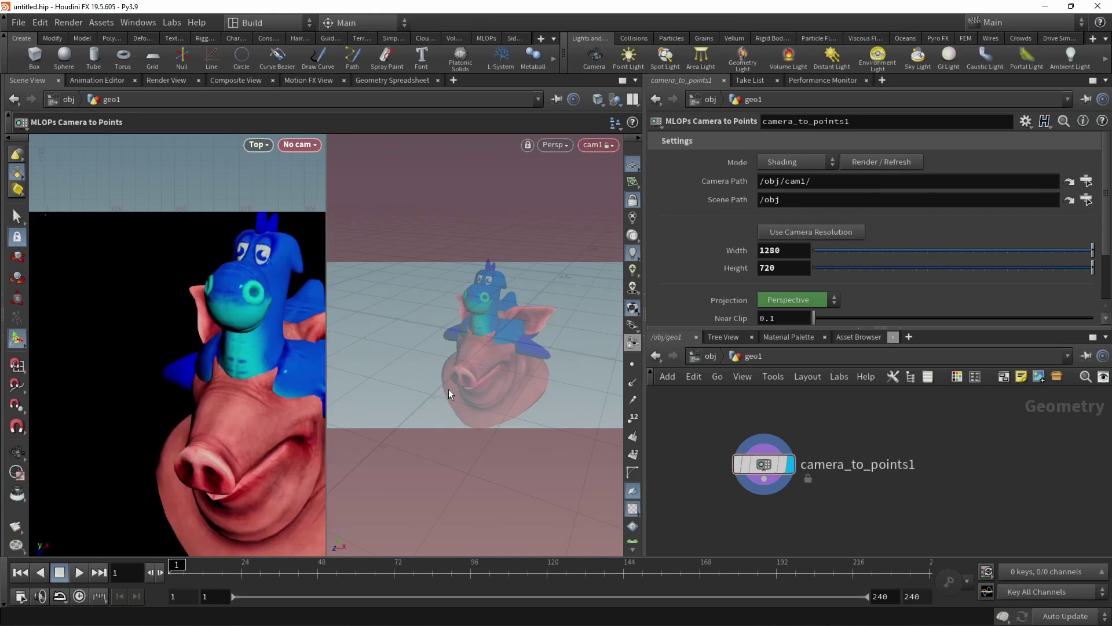
key("Escape")
scroll(191, 338, "down", 3)
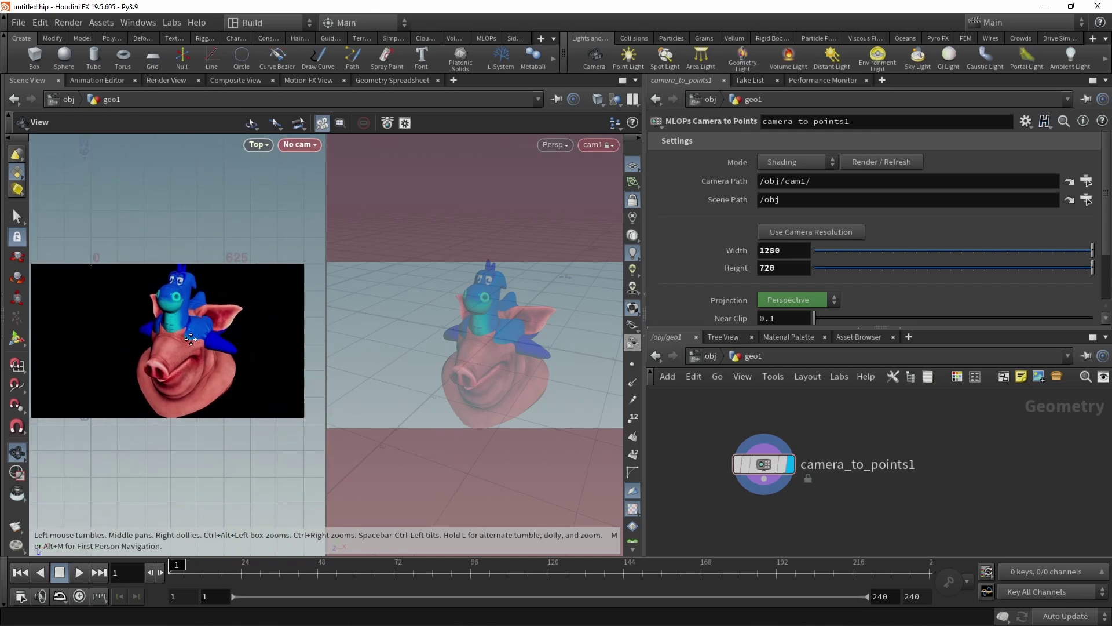
left_click_drag(191, 339, 202, 339)
left_click_drag(487, 351, 515, 351)
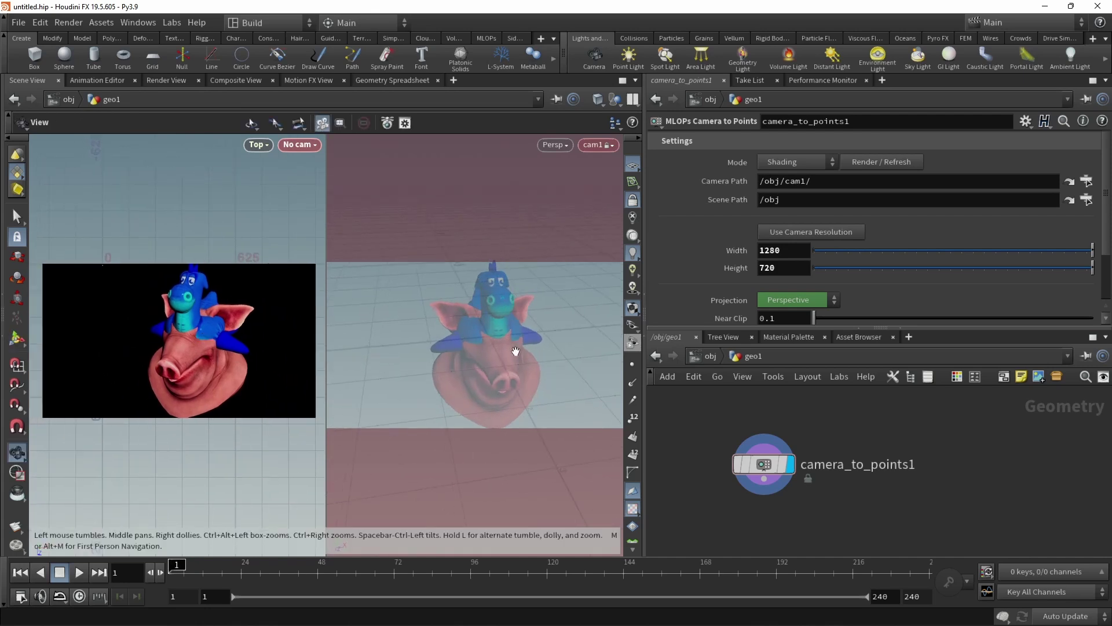
Switch the render mode to Segmentation, disable segmenting by connectivity, and set the Piece Attribute to shop_materialpath
left_click(794, 162)
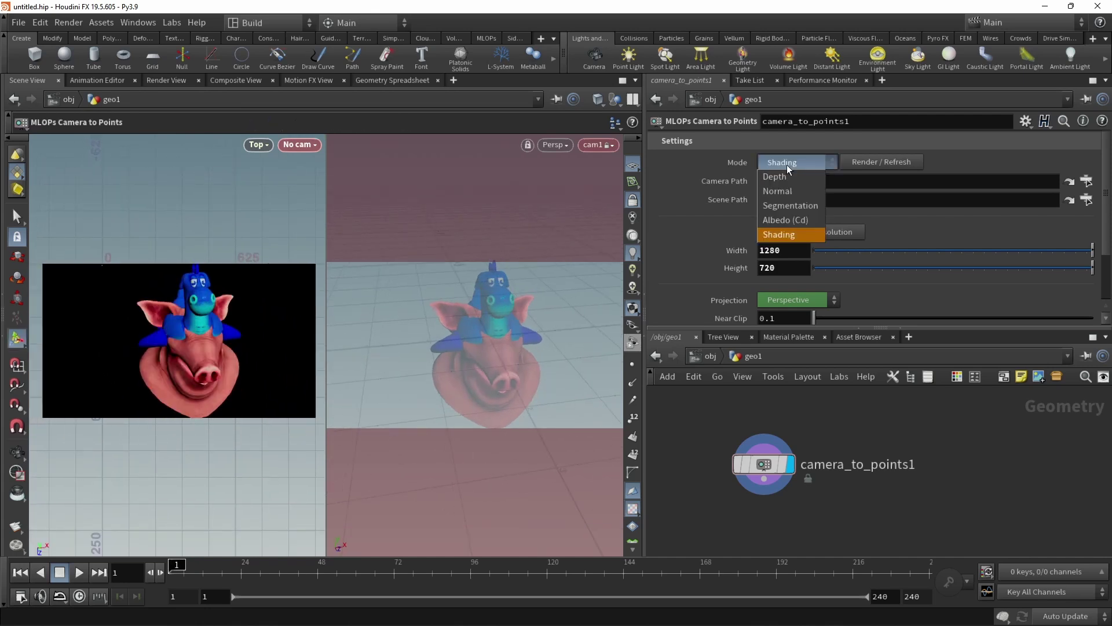
left_click(789, 205)
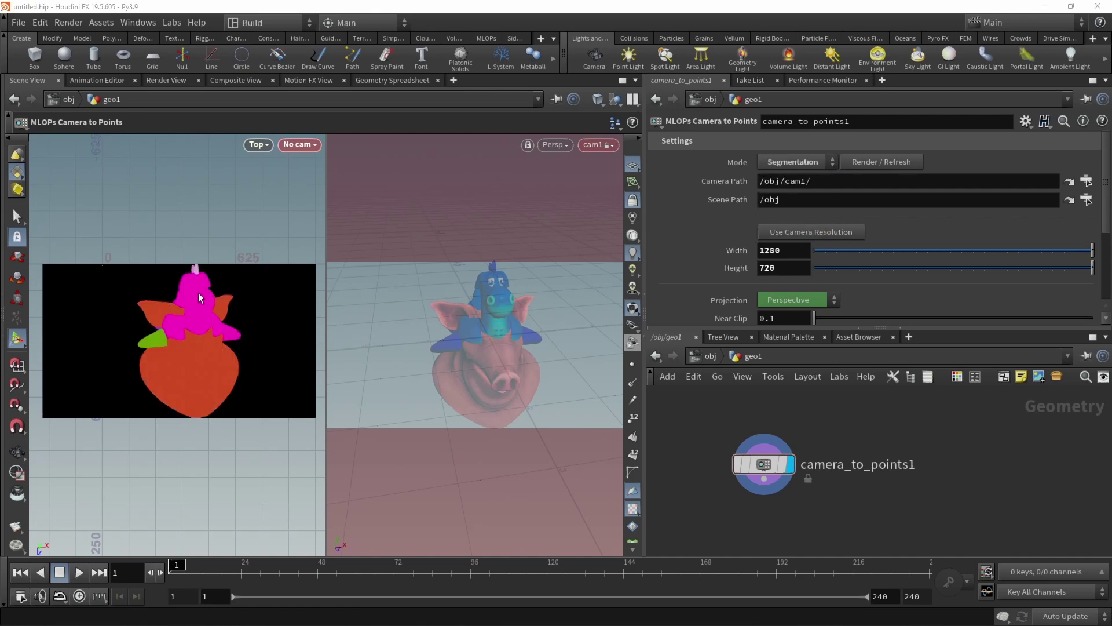
scroll(918, 249, "down", 4)
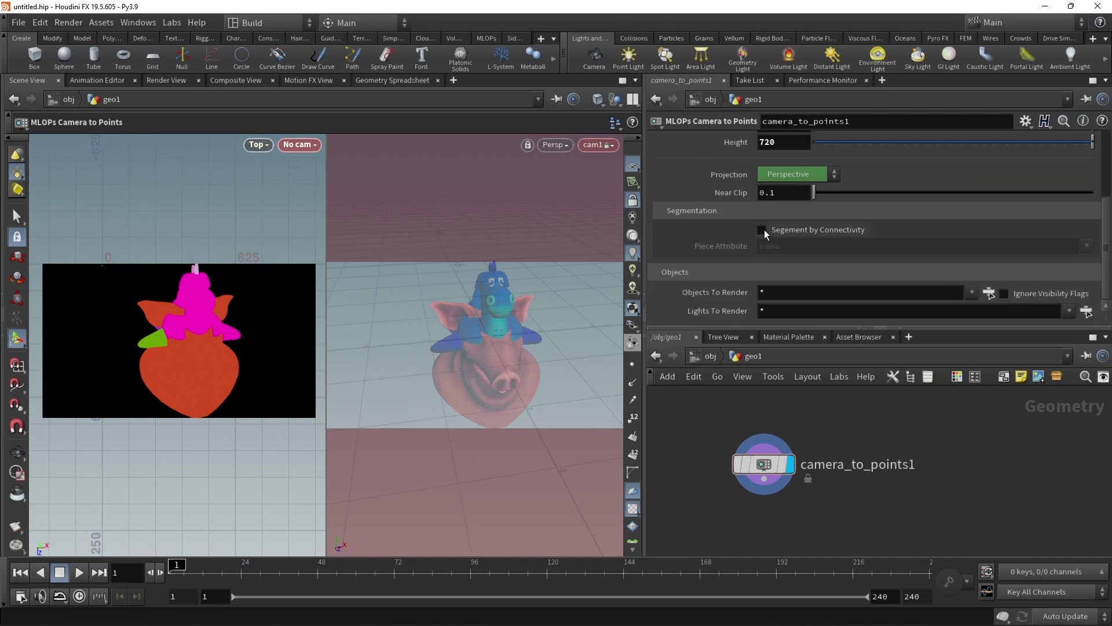
left_click(1087, 246)
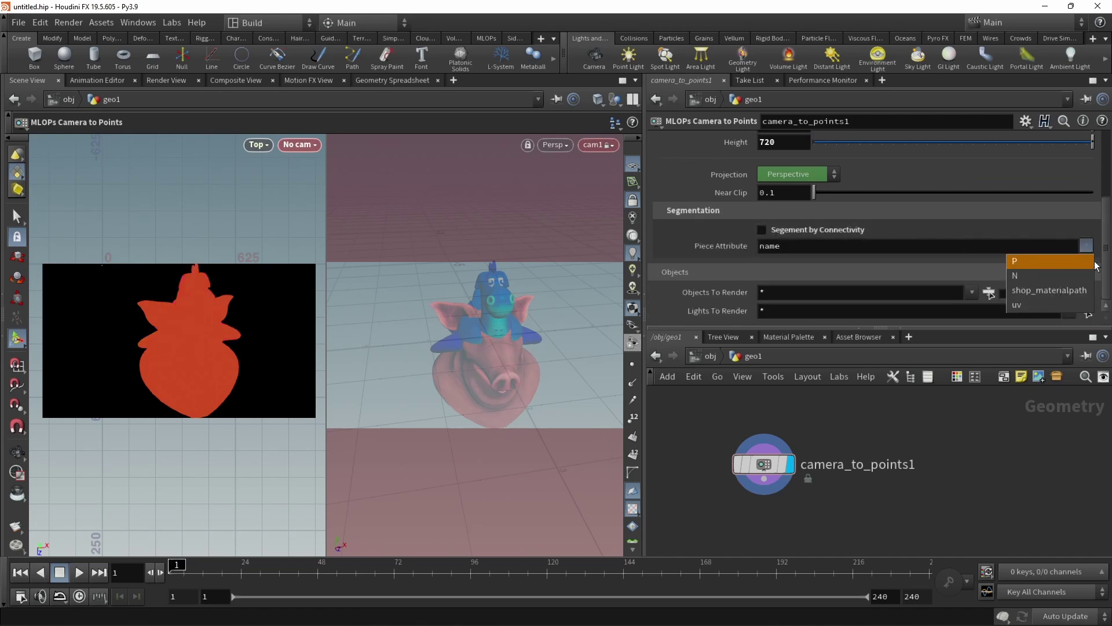
left_click(1079, 290)
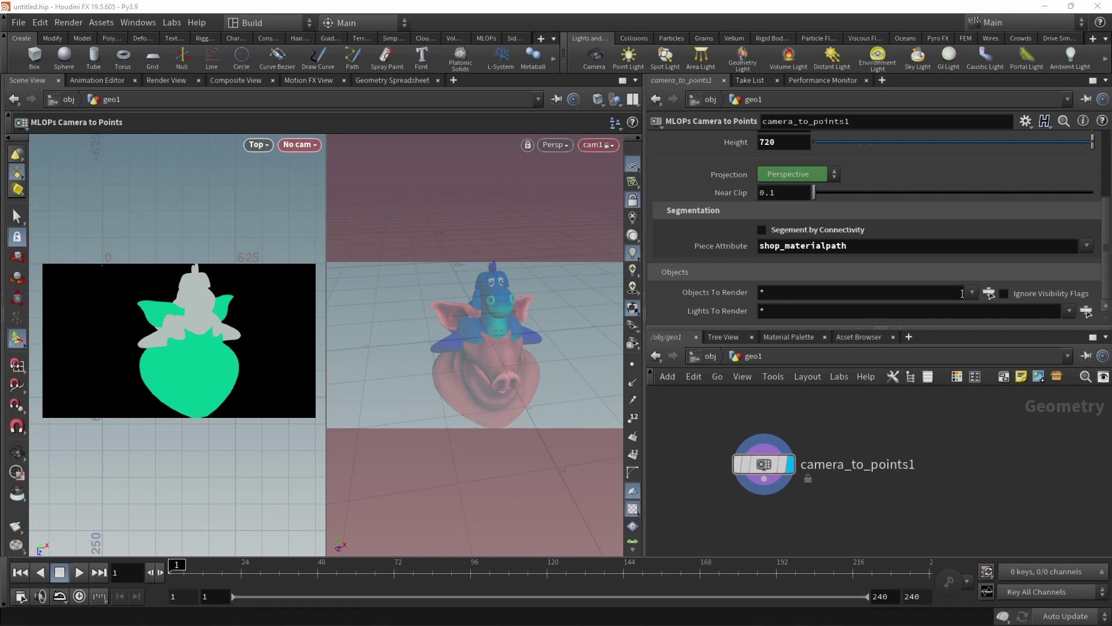
Switch camera_to_points1's render mode to Normal and then to Depth
scroll(962, 261, "up", 5)
left_click(798, 162)
left_click(786, 195)
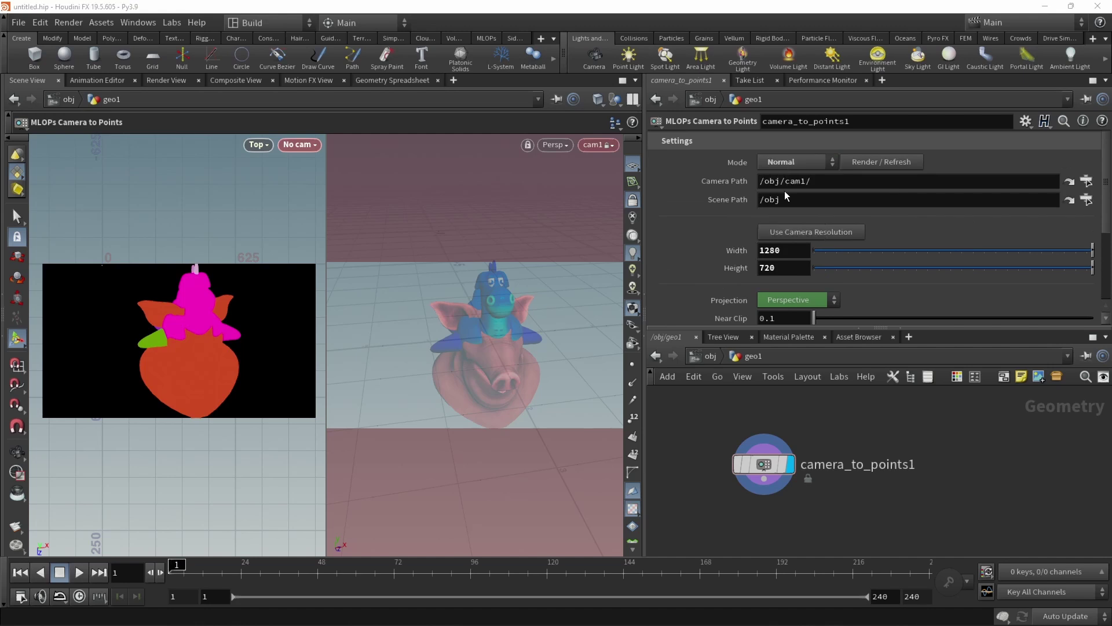
left_click(795, 163)
left_click(790, 174)
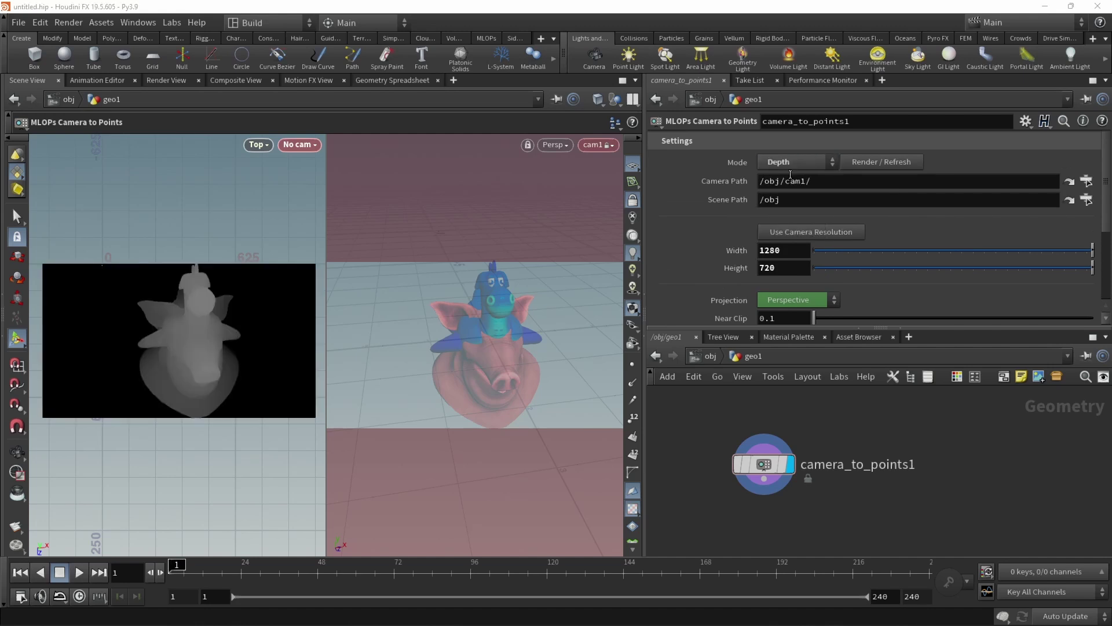
left_click(795, 161)
left_click(791, 175)
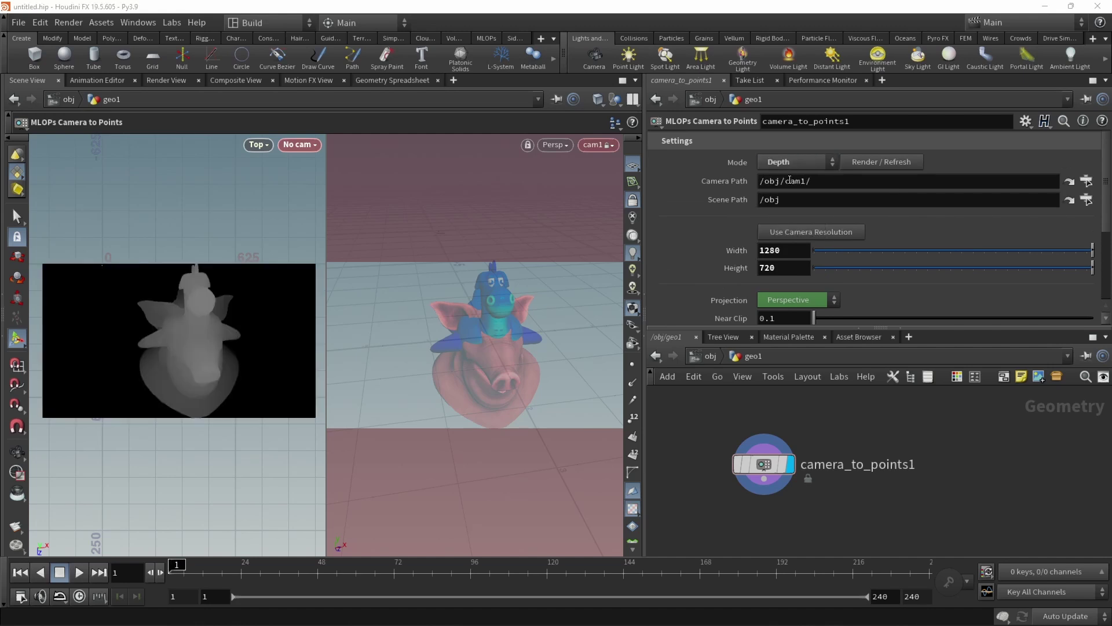
left_click(746, 473, "ctrl")
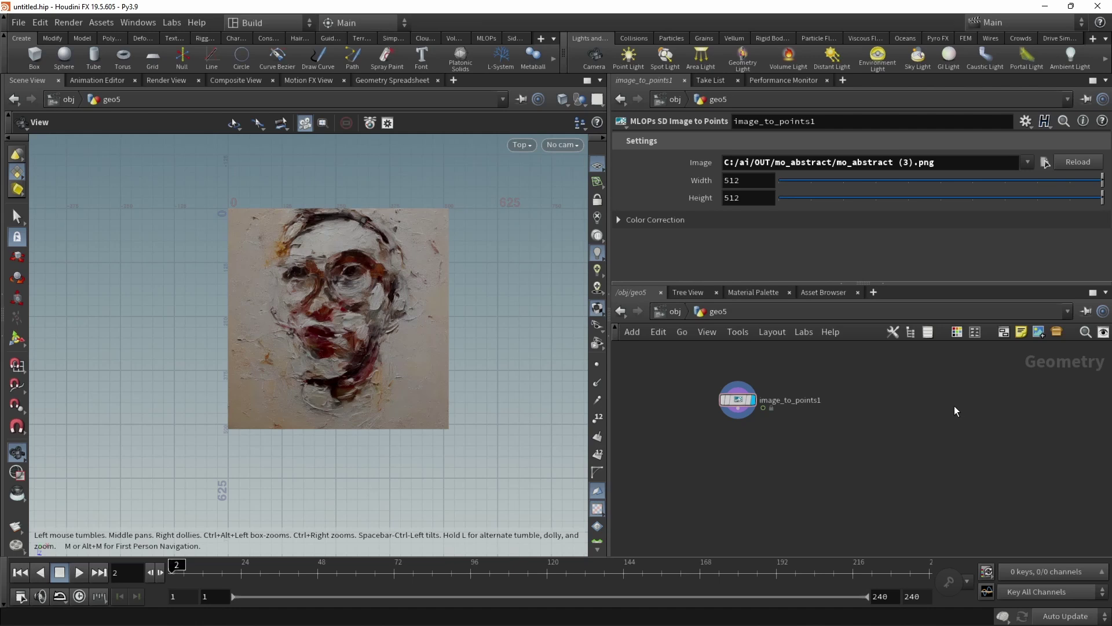
Add an MLOPs Create CLIP Image Embedding node below image_to_points1, connect the two, and display the new node
key("Tab")
mouse_move(717, 331)
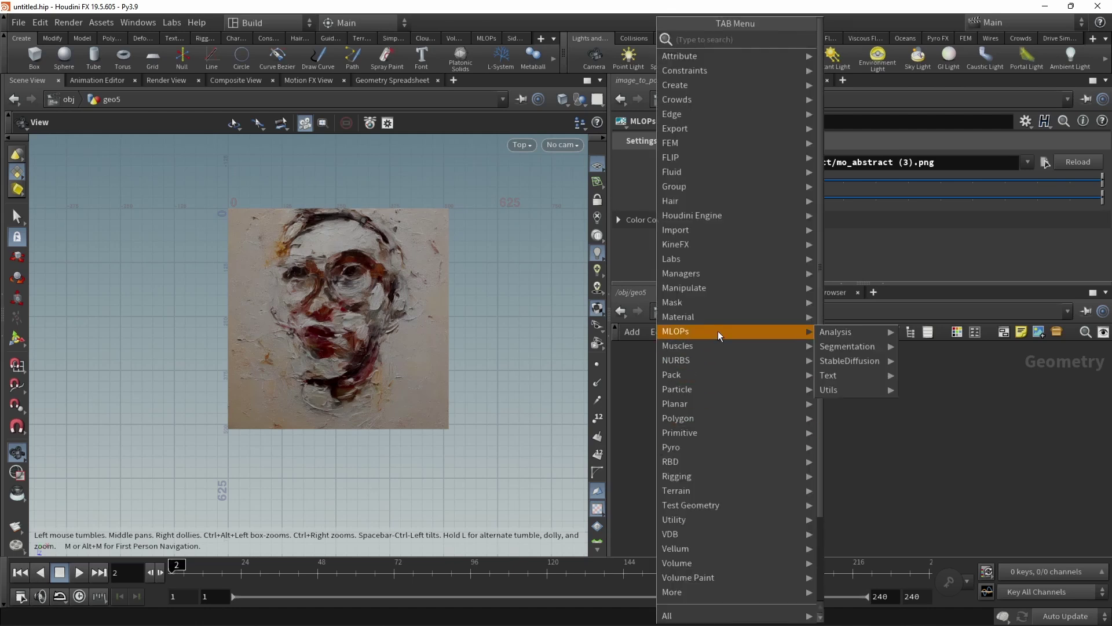
mouse_move(838, 387)
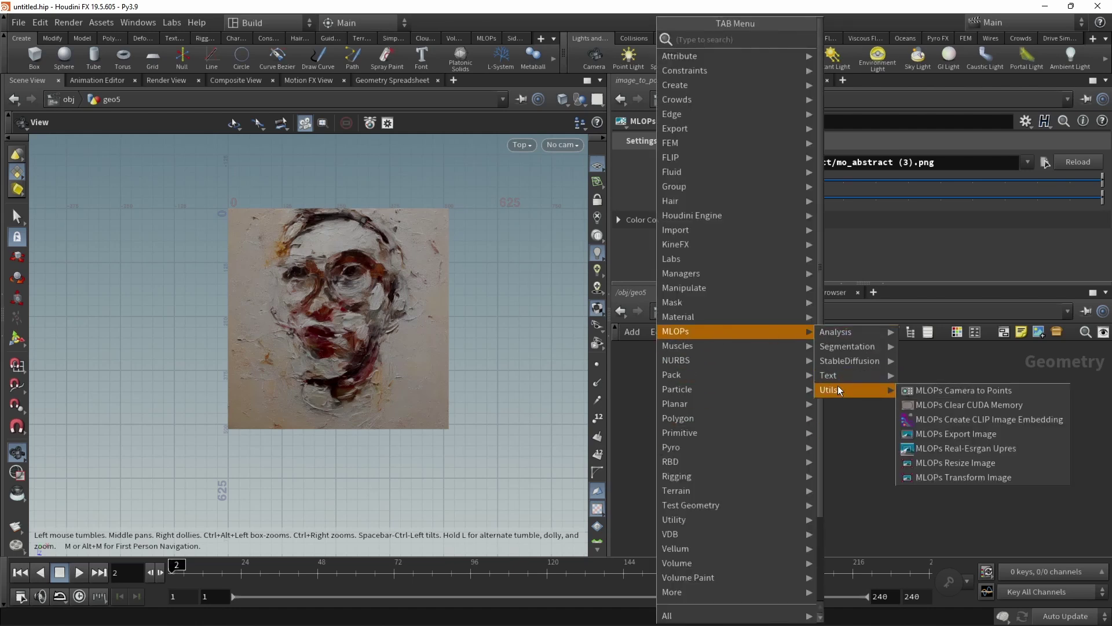
left_click(976, 422)
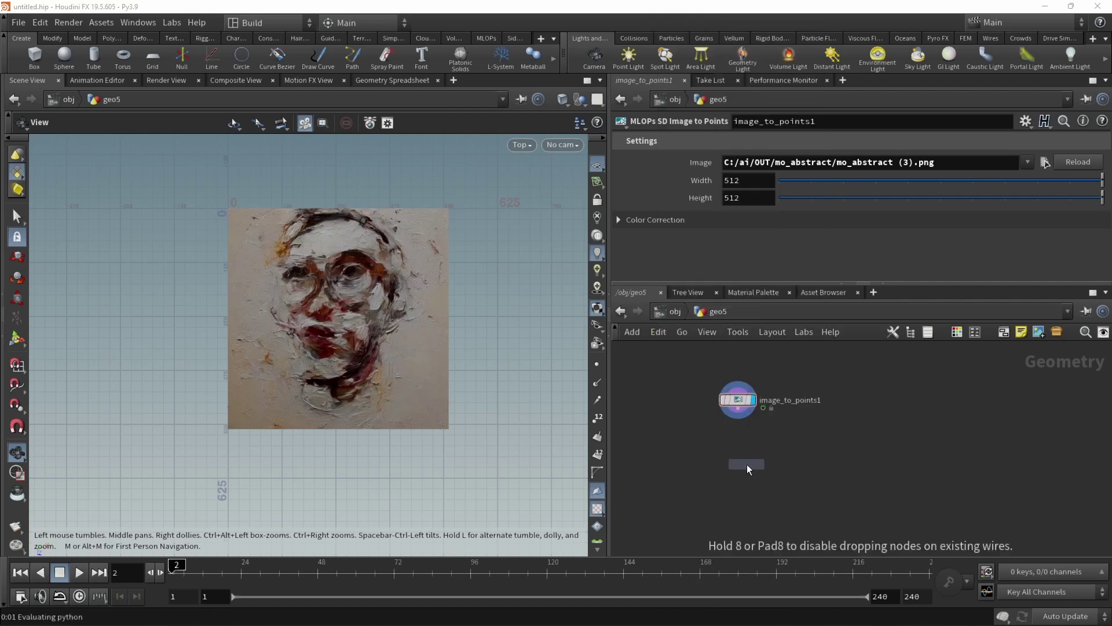
left_click(747, 463)
left_click(739, 399)
left_click_drag(744, 423, 762, 462)
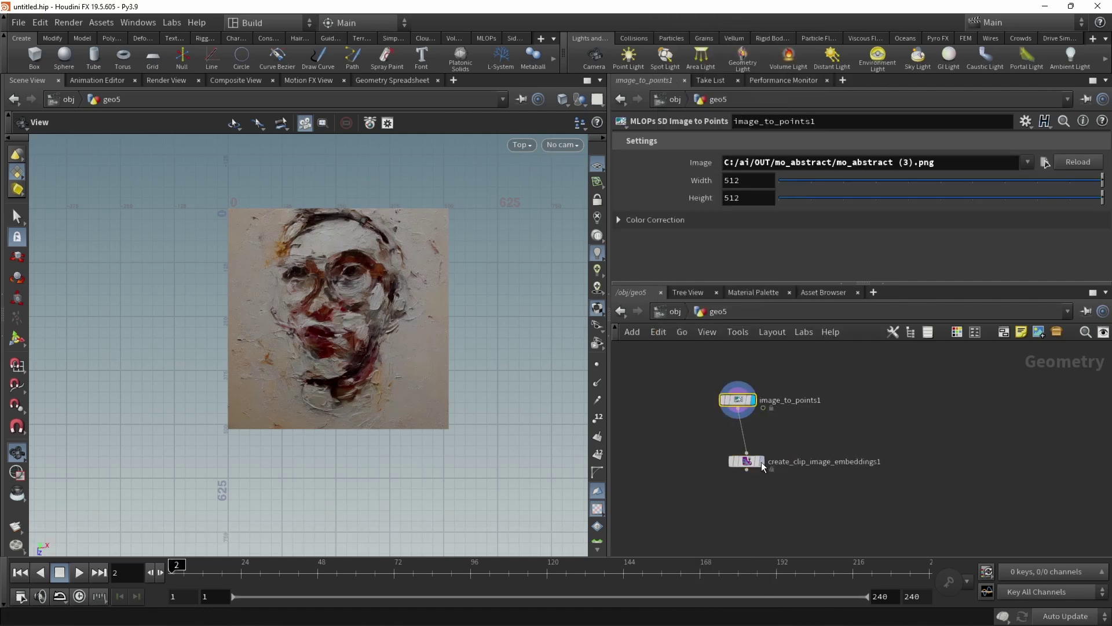
left_click(761, 461)
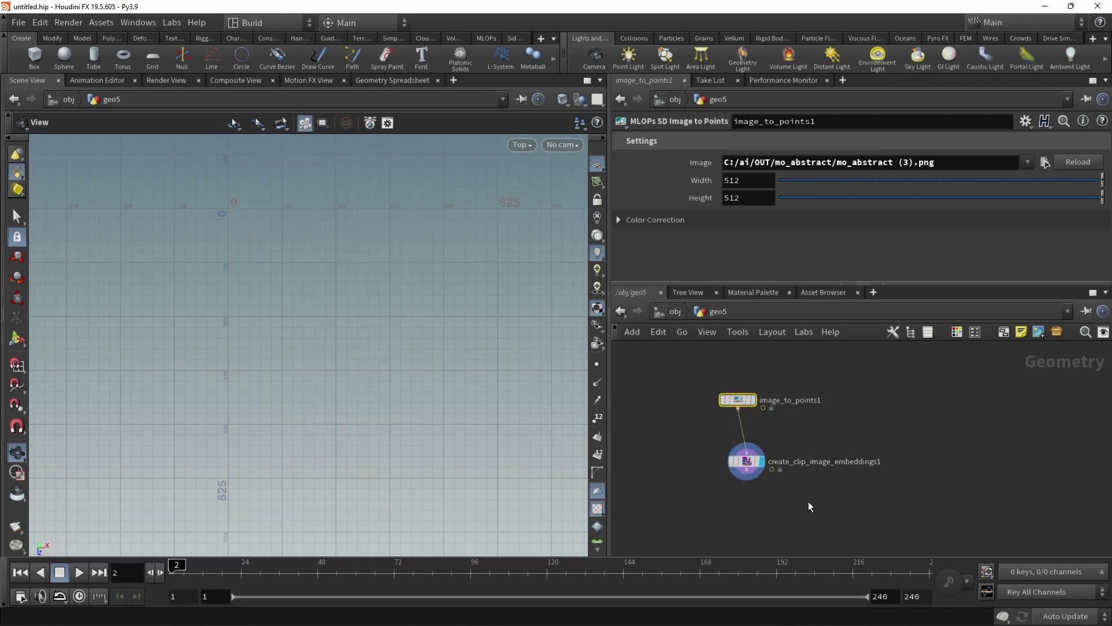
Examine the embedding node's point attributes and its image_embedding values in the Geometry Spreadsheet, and return to the Scene View
left_click(748, 463)
middle_click(748, 468)
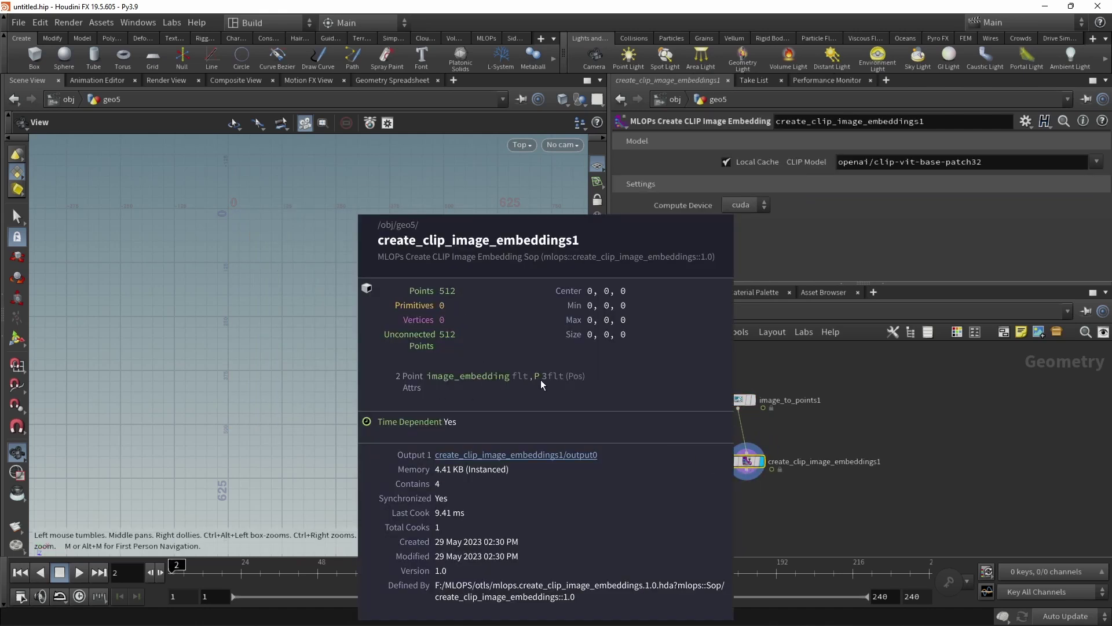
left_click(393, 81)
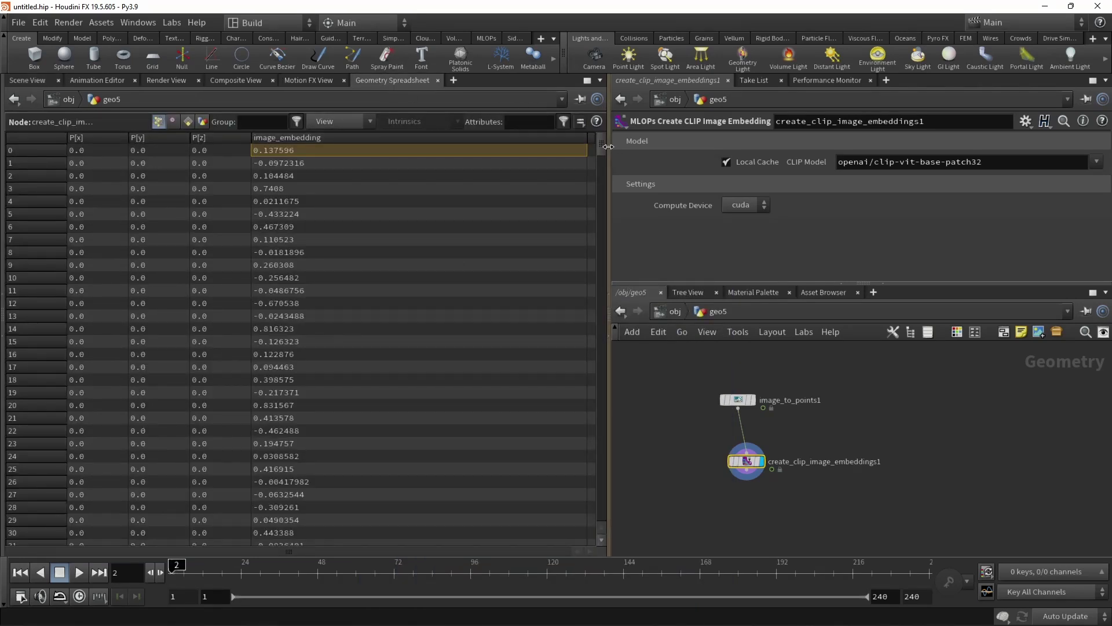
mouse_move(602, 148)
left_mouse_down()
mouse_move(580, 491)
mouse_move(595, 551)
mouse_move(612, 142)
left_mouse_up()
left_click(30, 81)
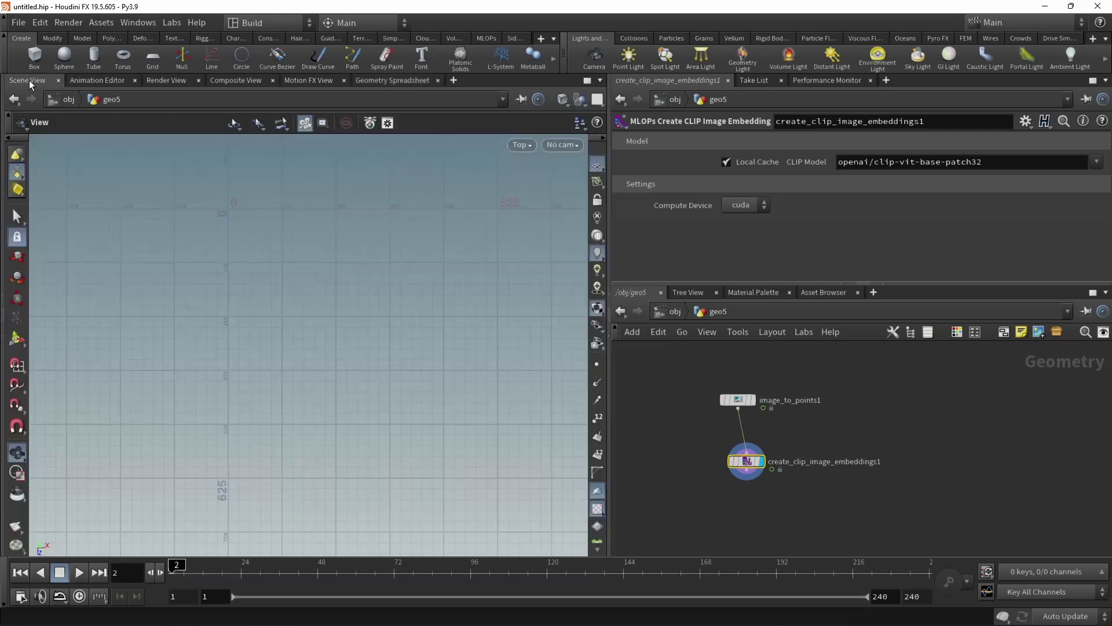
key("l")
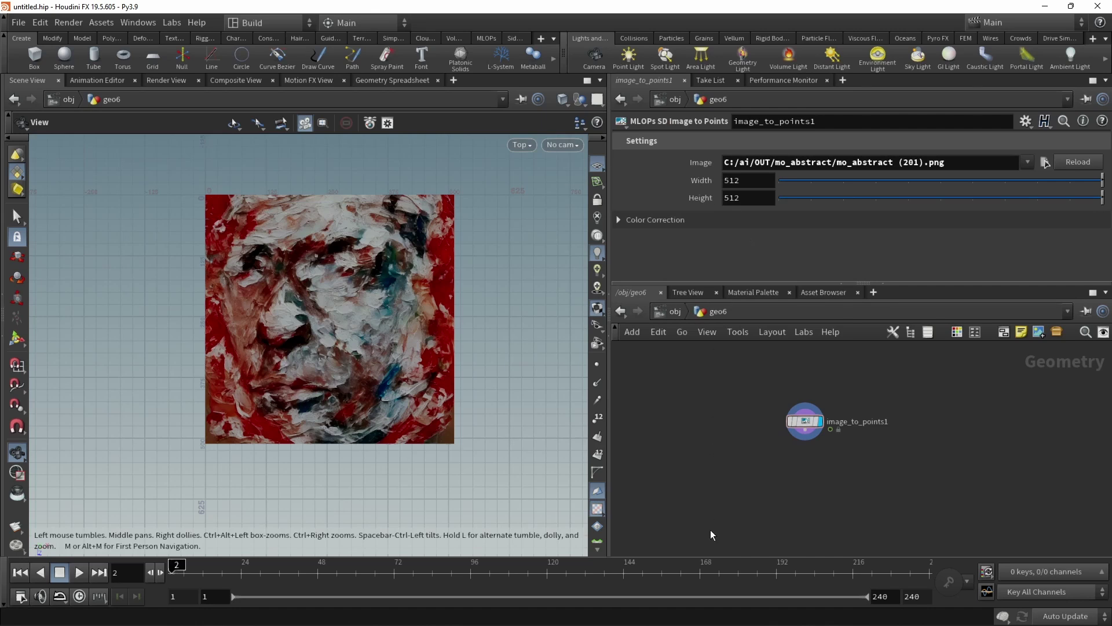
Add an MLOPs Real-Esrgan Upres node in geo6, connect image_to_points1 to it, and display the upscaled image
key("Tab")
mouse_move(754, 331)
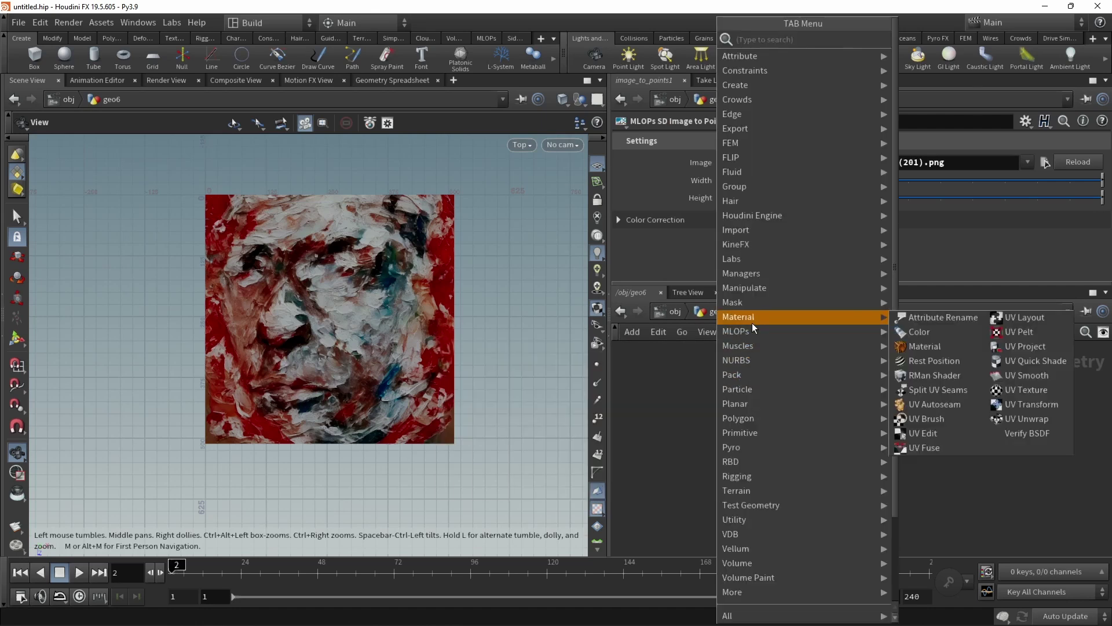
mouse_move(927, 390)
left_click(835, 450)
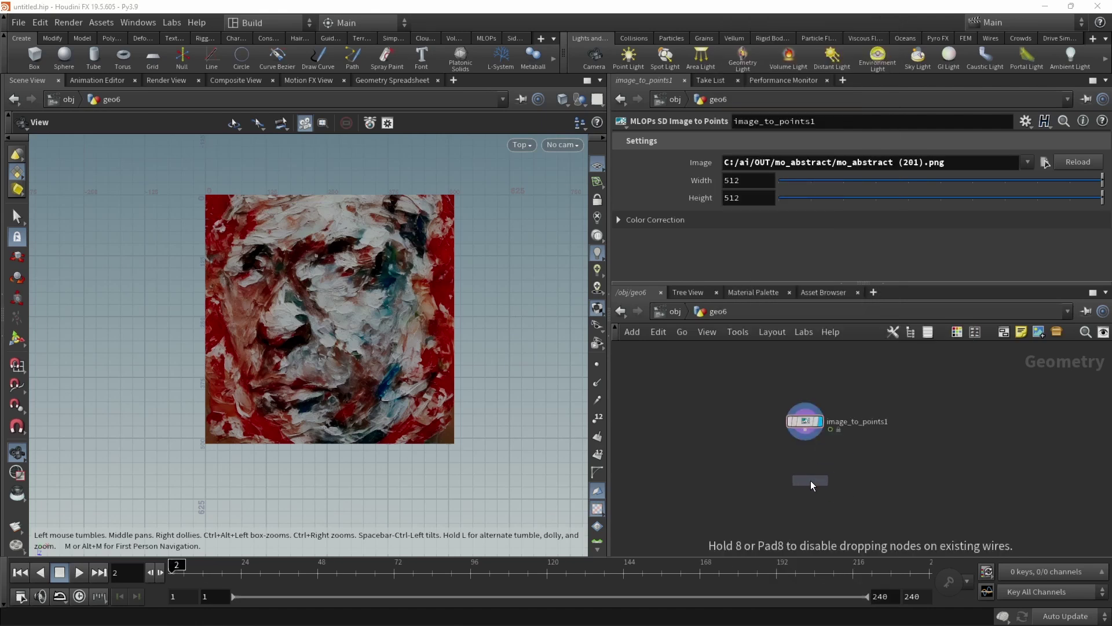
left_click(811, 481)
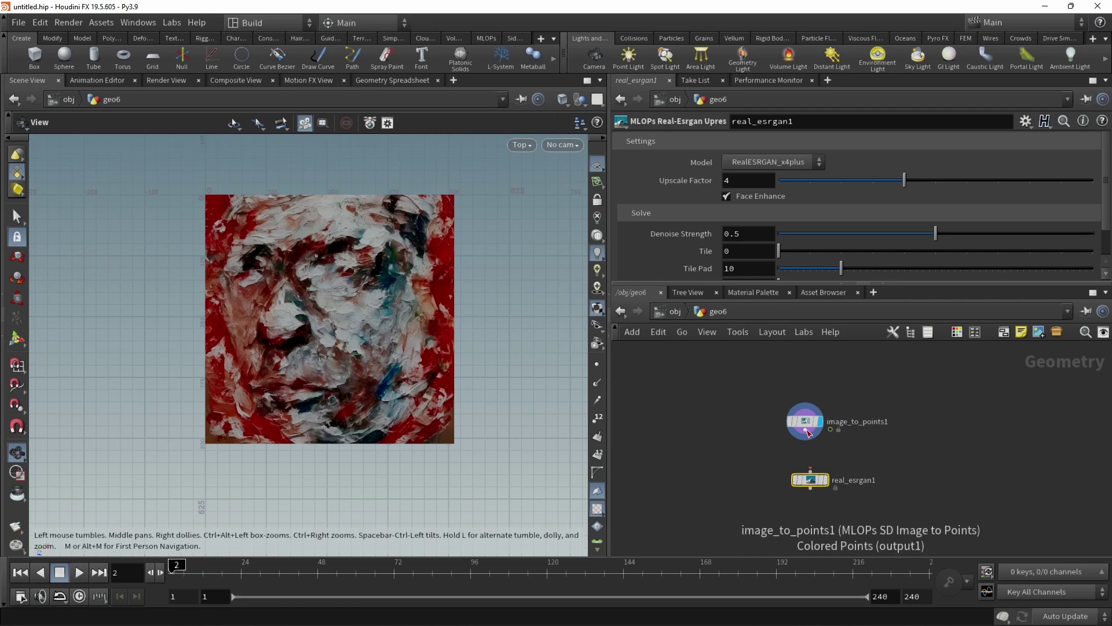
left_click_drag(805, 439, 811, 469)
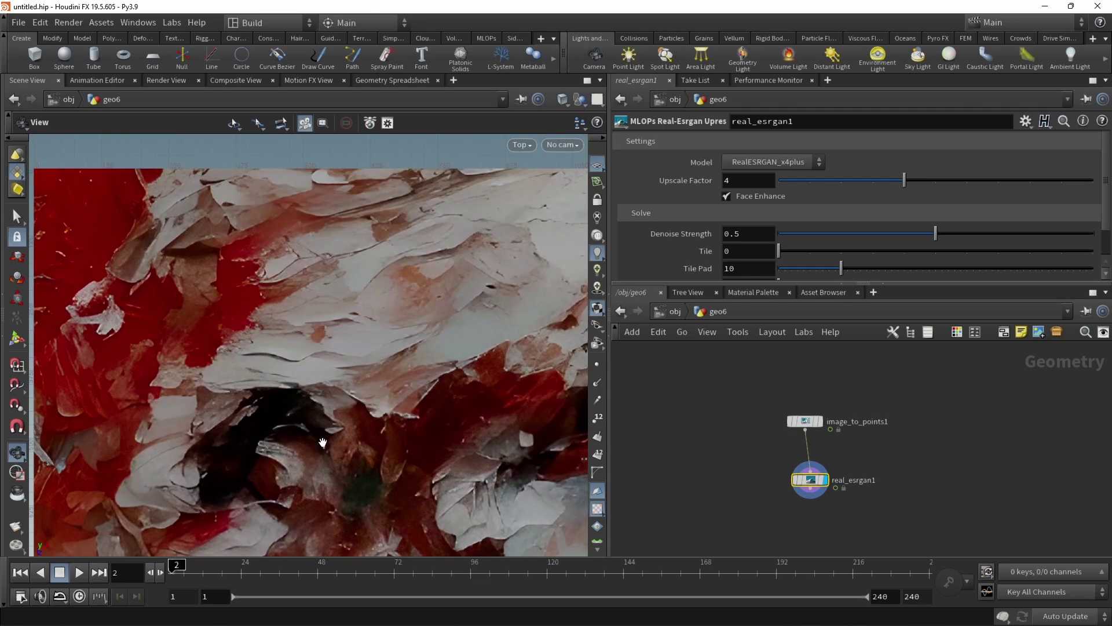
Examine the upscaled painting as a whole and in brush-stroke detail, and check the real_esrgan1 node's information
scroll(345, 464, "down", 5)
scroll(355, 369, "down", 2)
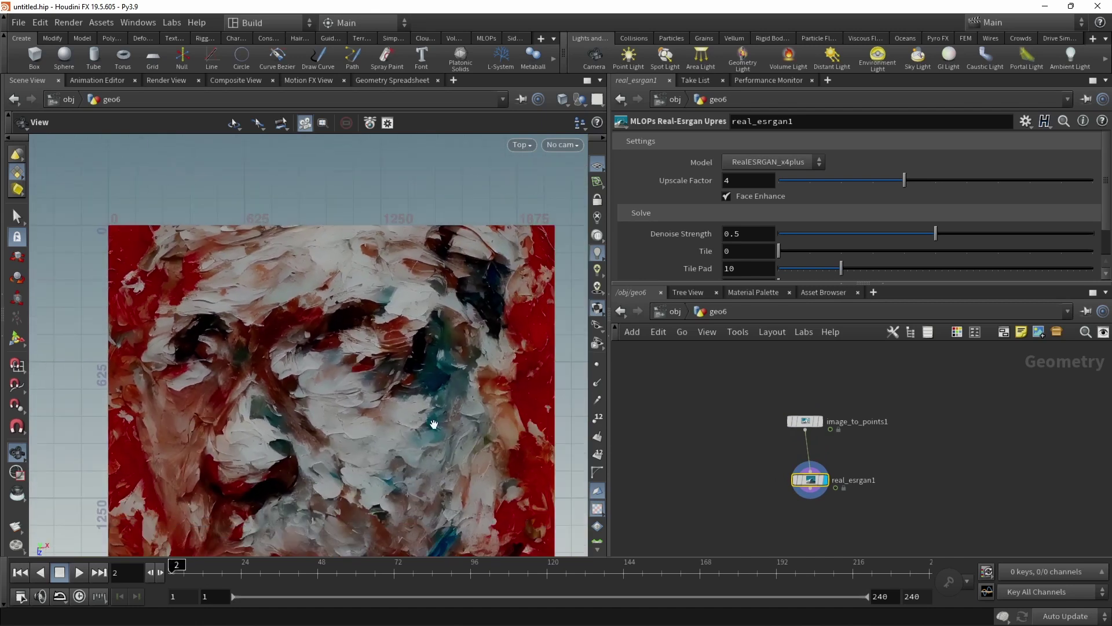
middle_click_drag(427, 423, 390, 330)
scroll(390, 330, "down", 1)
middle_click(813, 483)
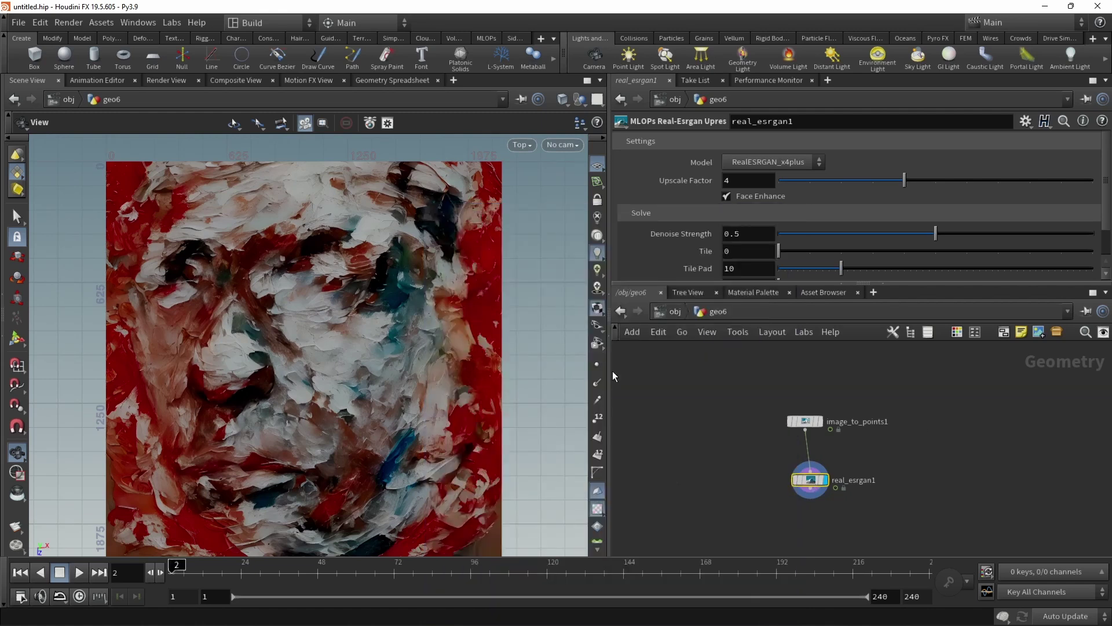
scroll(314, 397, "up", 5)
scroll(315, 397, "up", 3)
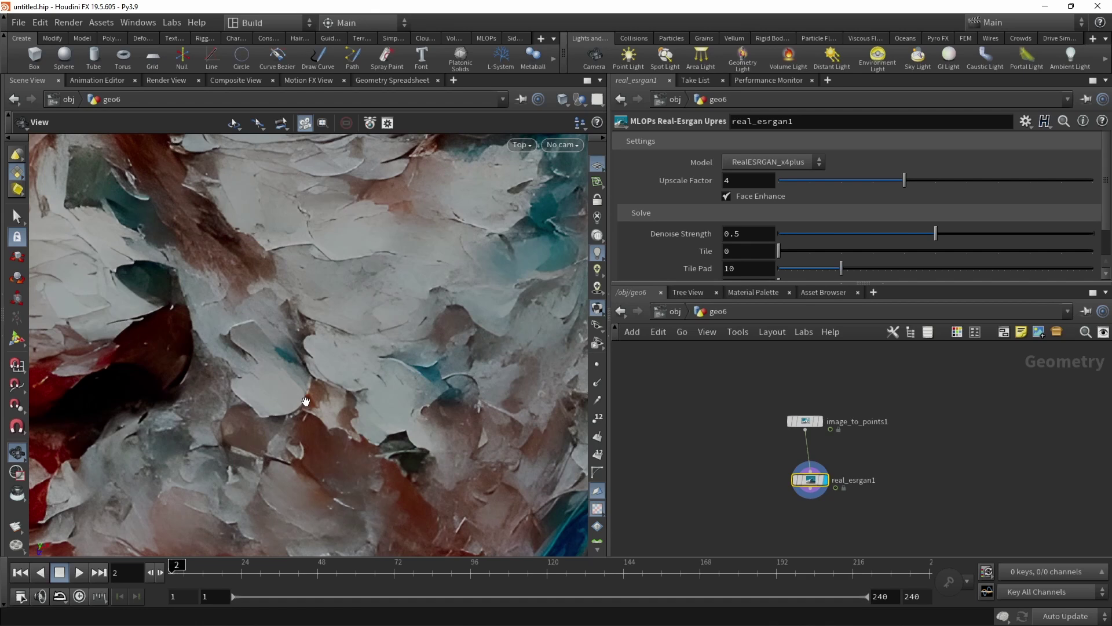
key("h")
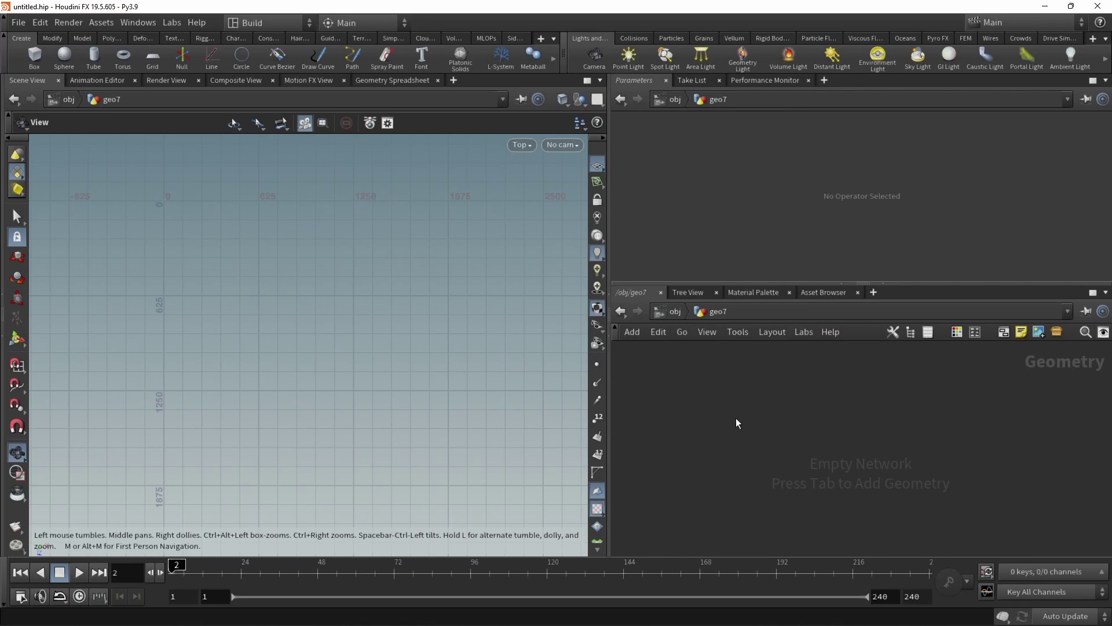
Add an MLOPs Instruct-pix2pix node to the empty geo7 network
key("Tab")
mouse_move(969, 361)
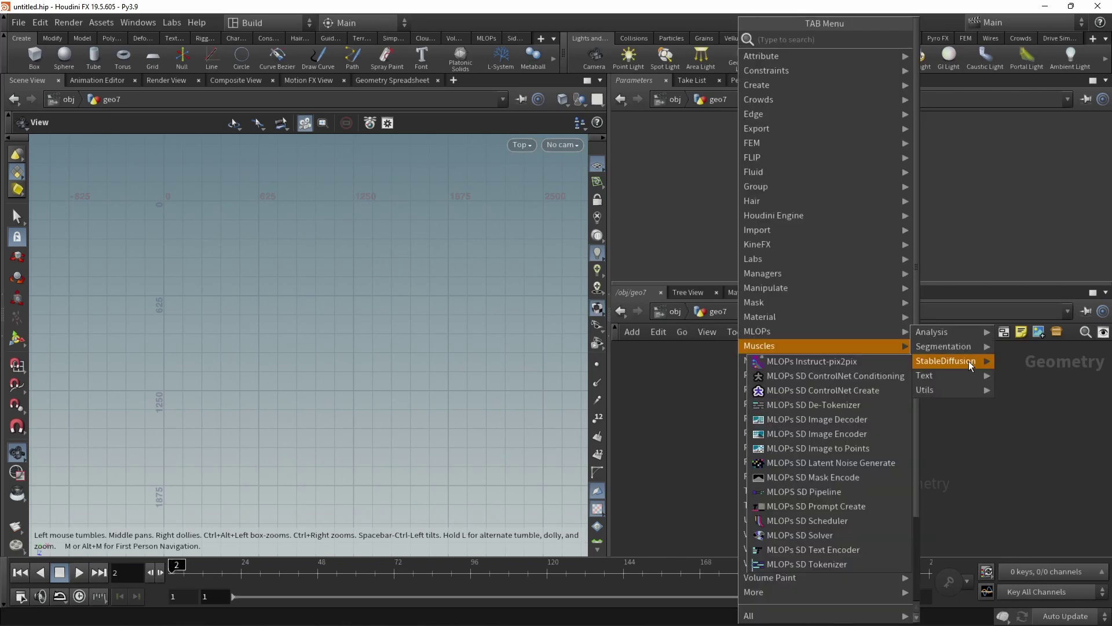
left_click(820, 363)
left_click(776, 467)
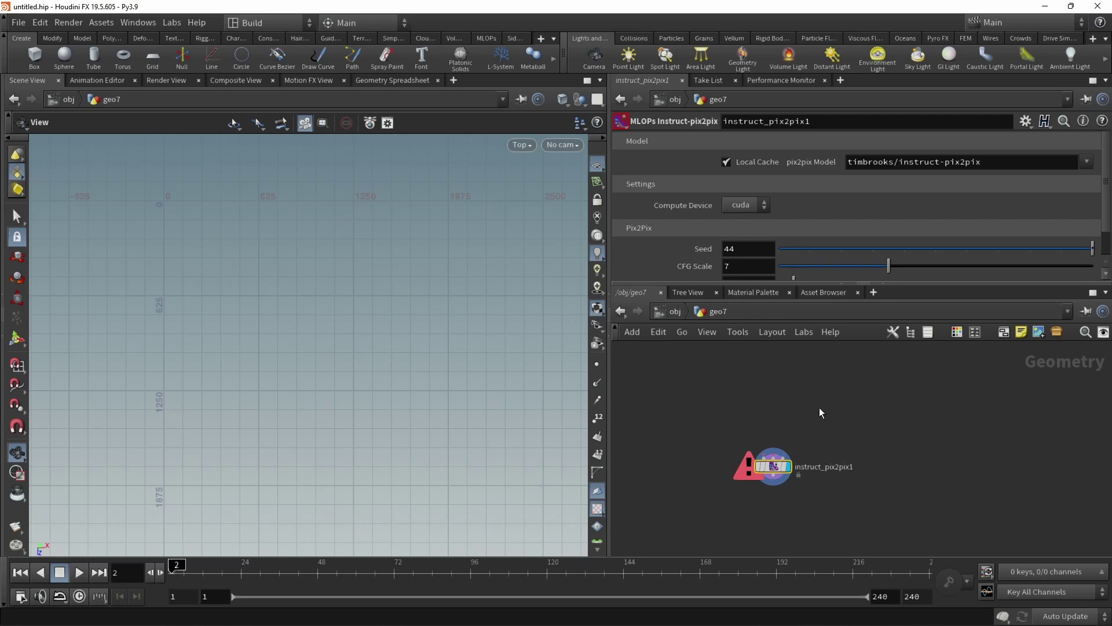
Add an MLOPs SD Image to Points node that loads the portrait from mo_portraits_04, and connect it to instruct_pix2pix1's first input
key("Tab")
type("image")
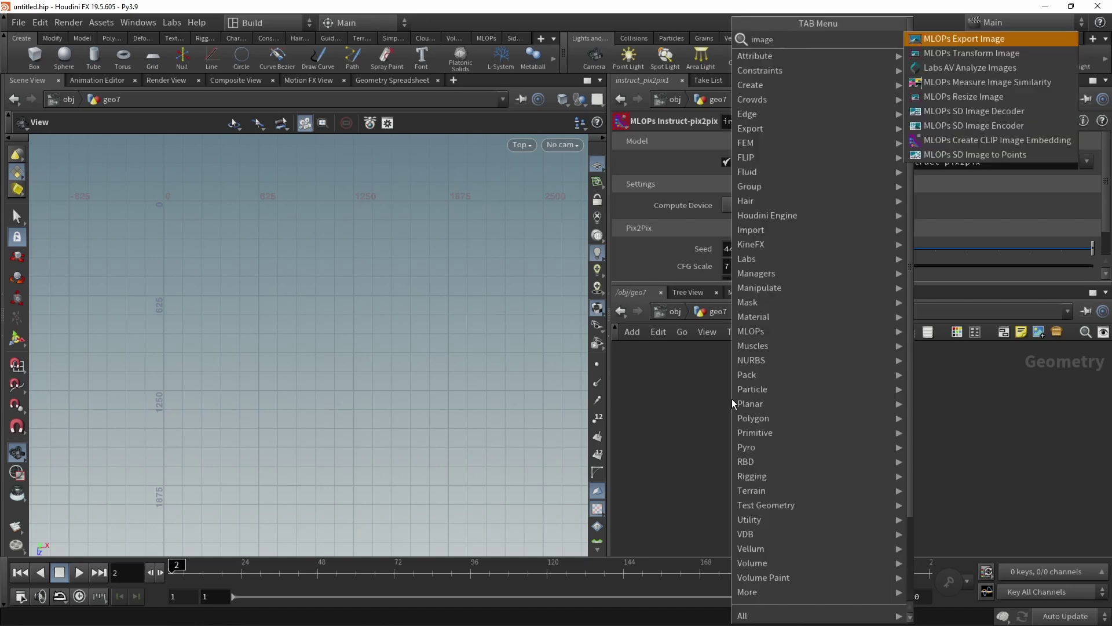
key("Return")
left_click(732, 399)
left_click(1028, 163)
left_click(956, 179)
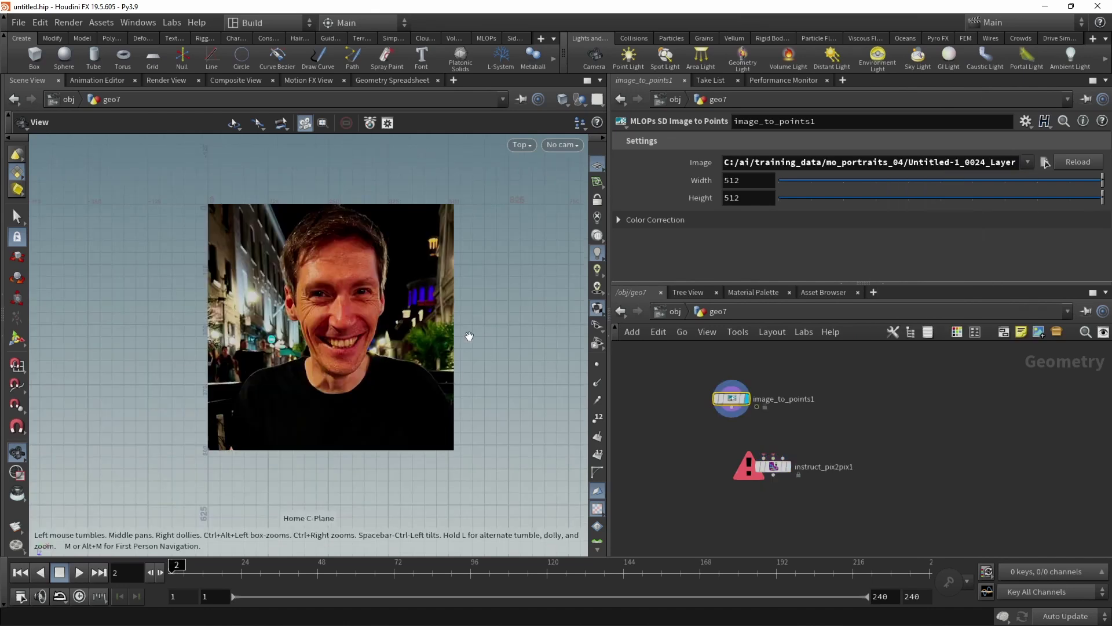
left_click(730, 413)
left_click(764, 457)
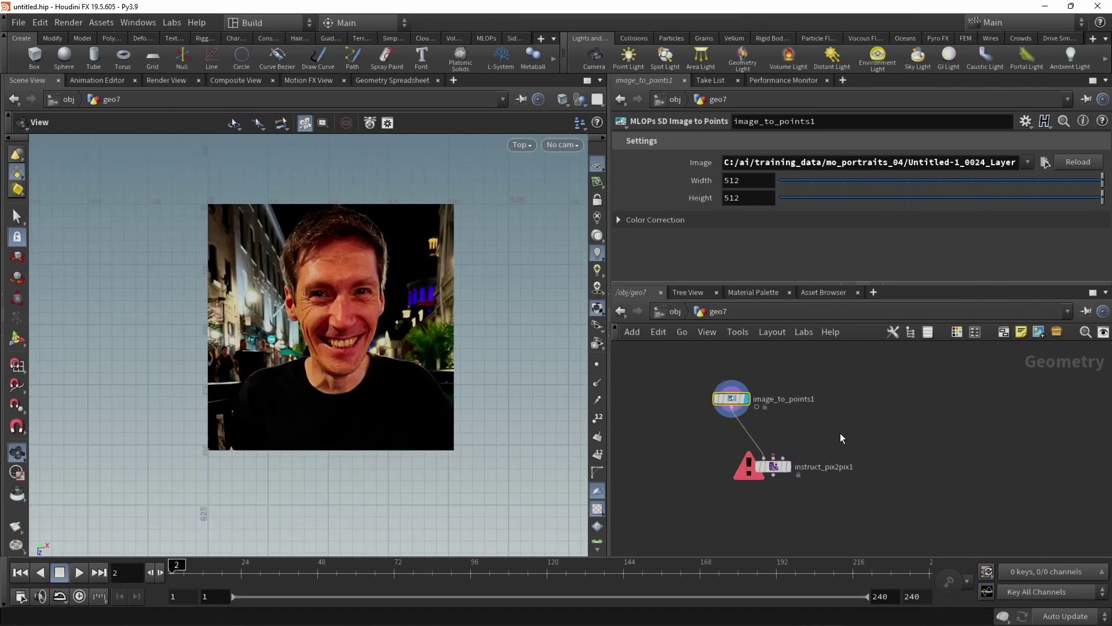
Add an MLOPs SD Prompt Create node beside image_to_points1 in the geo7 network
key("Tab")
type("promp")
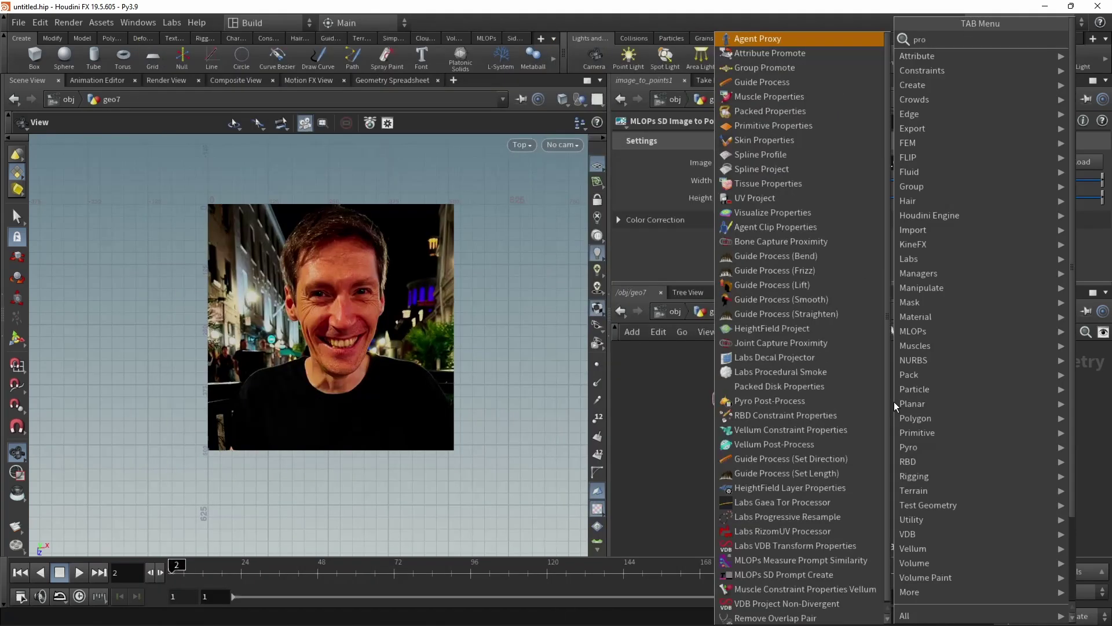
key("Down")
key("Return")
left_click(895, 401)
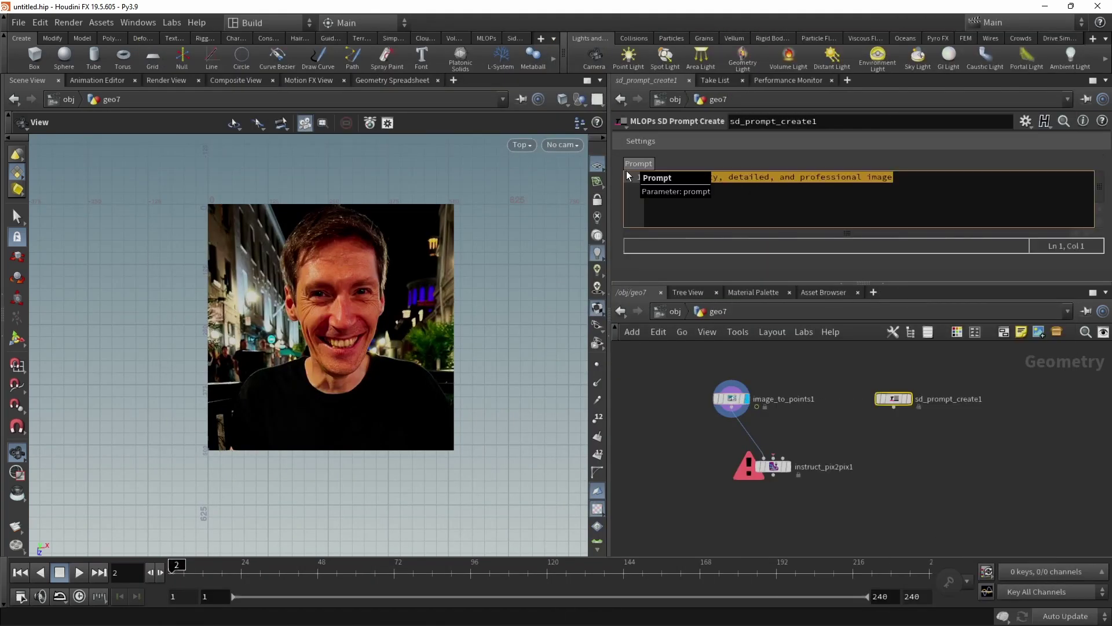
Set the prompt to "give him a mustache" and connect it to instruct_pix2pix1, displaying the edited portrait
type("tu")
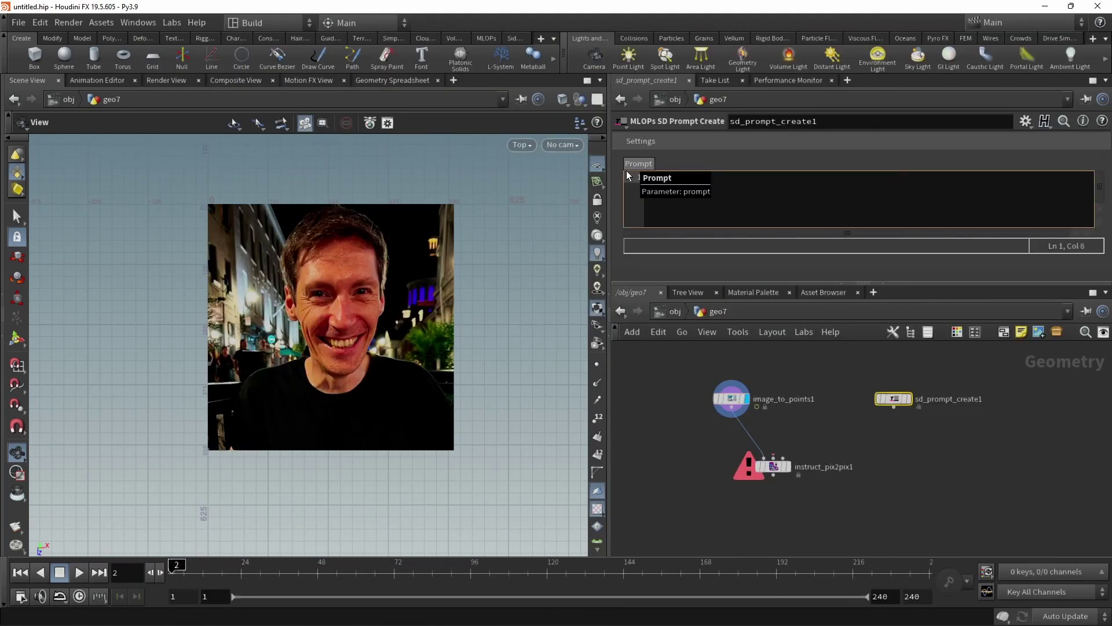
type("m in")
type("stache")
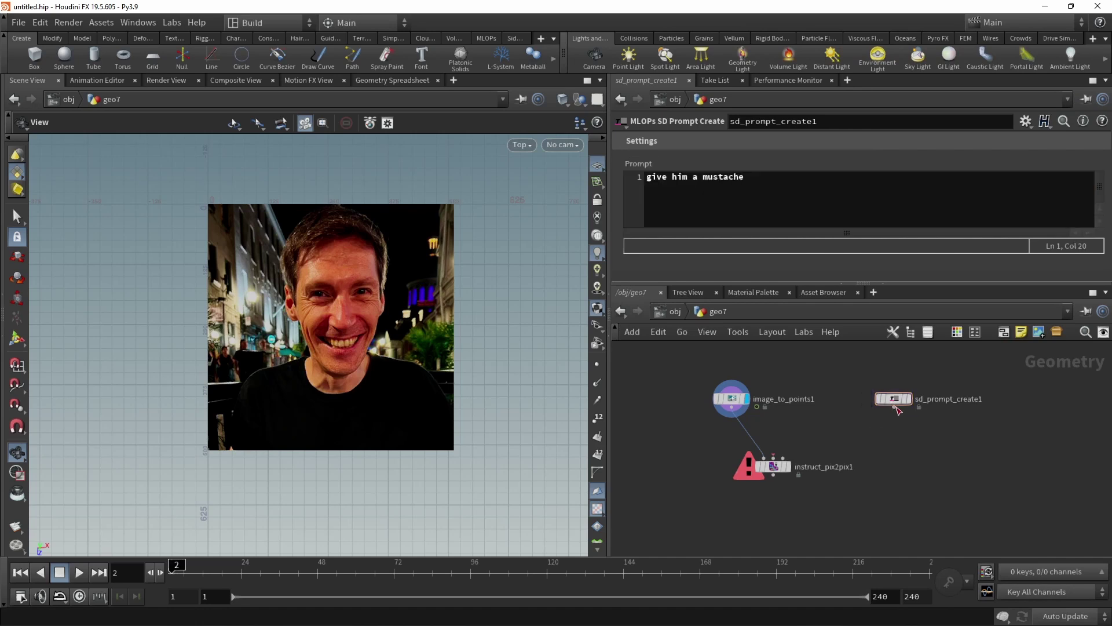
left_click(894, 407)
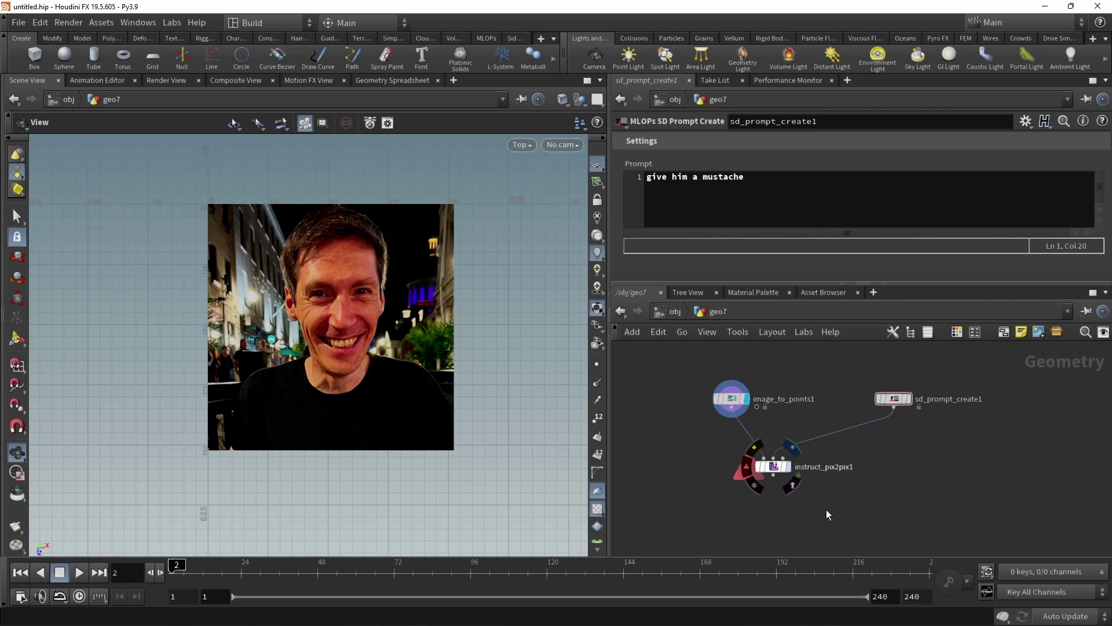
key("r")
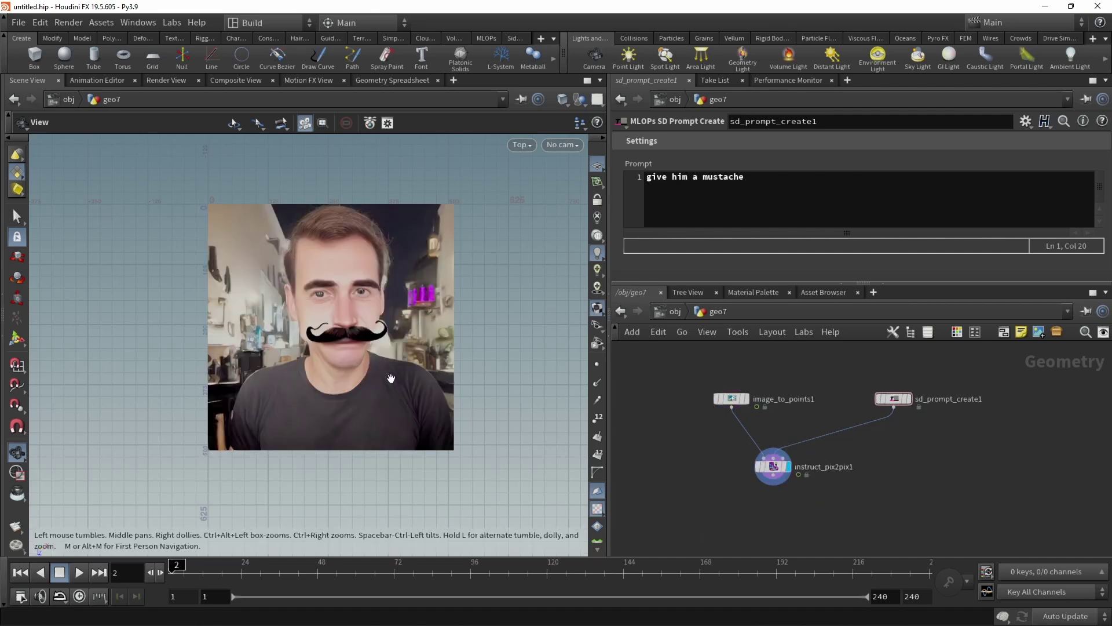
Set instruct_pix2pix1's Image Guidance Scale to 1.5
left_click(773, 466)
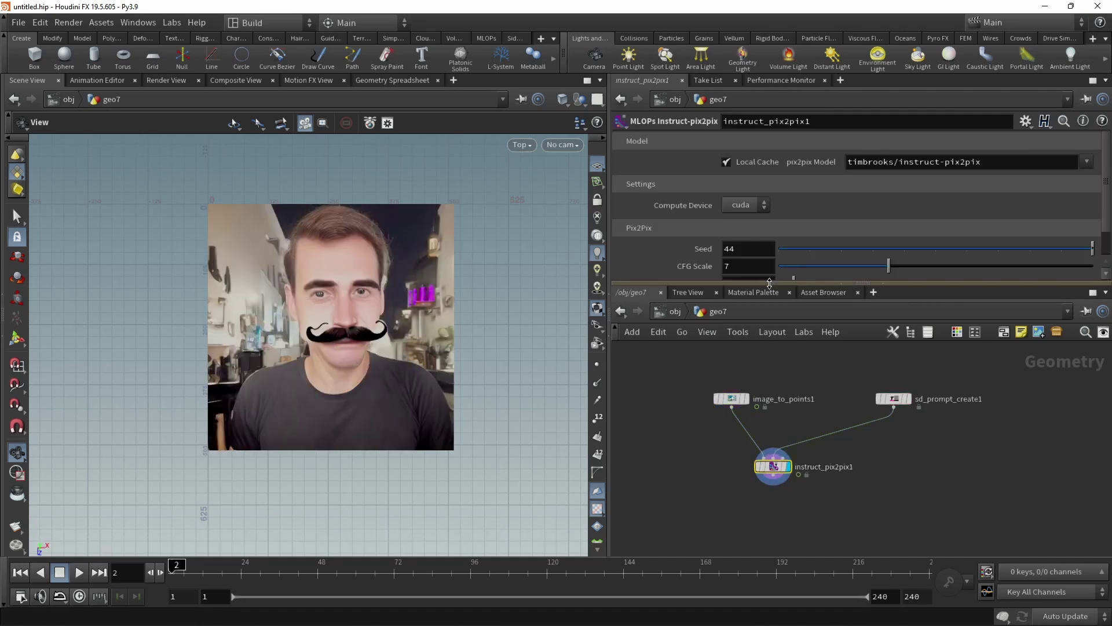
left_click_drag(778, 284, 775, 387)
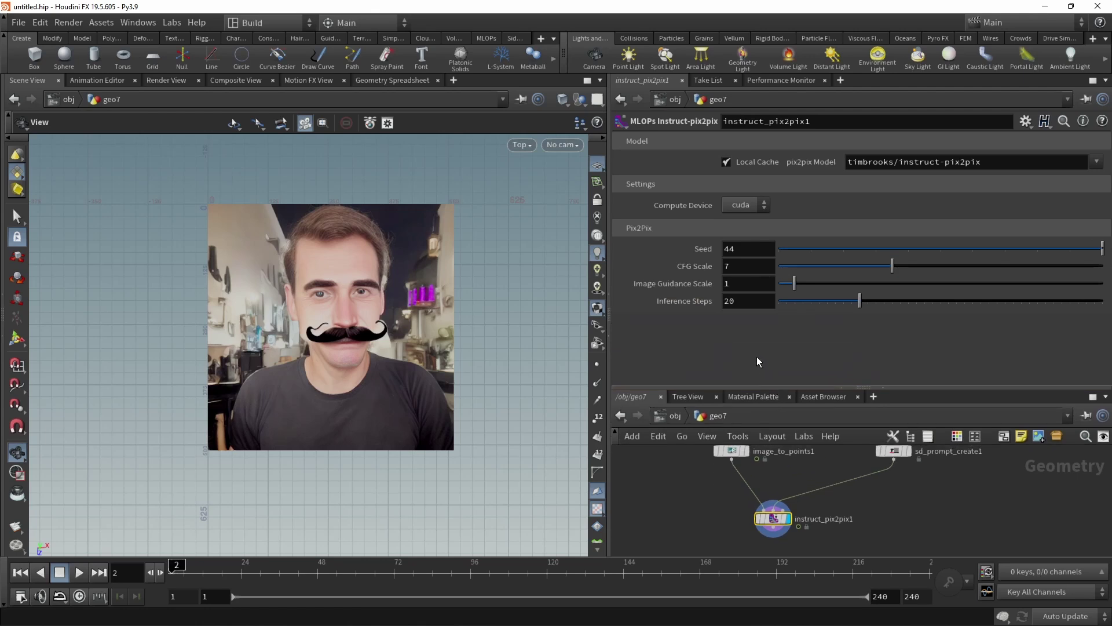
left_click(740, 284)
type(".5")
key("Return")
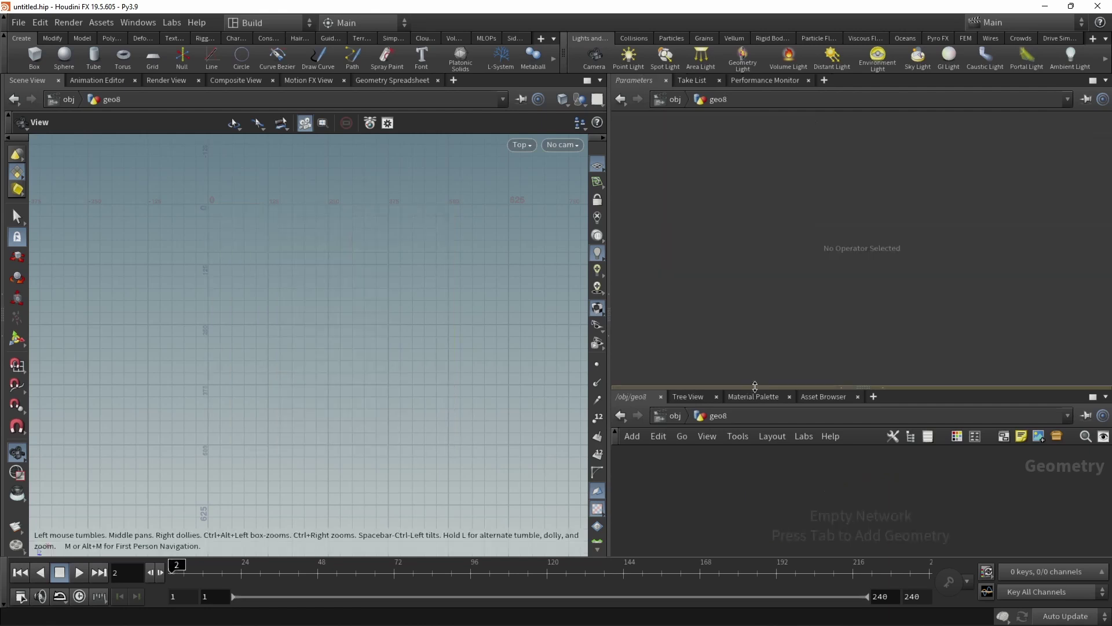
Add an MLOPS SD Pipeline node to the empty geo8 network
left_click_drag(750, 387, 751, 320)
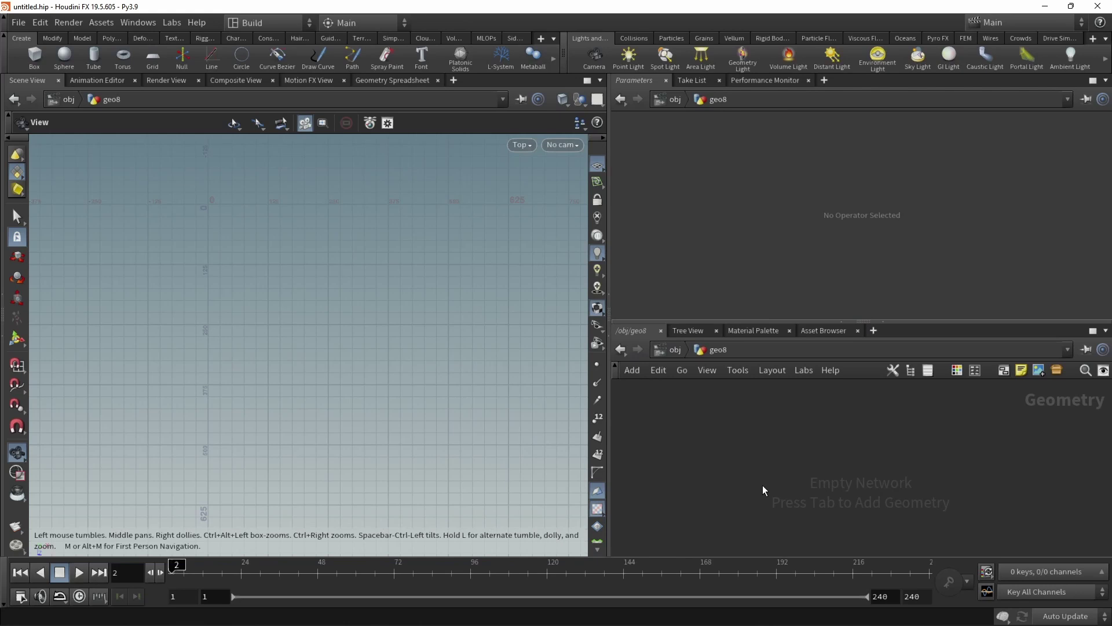
key("Tab")
mouse_move(789, 340)
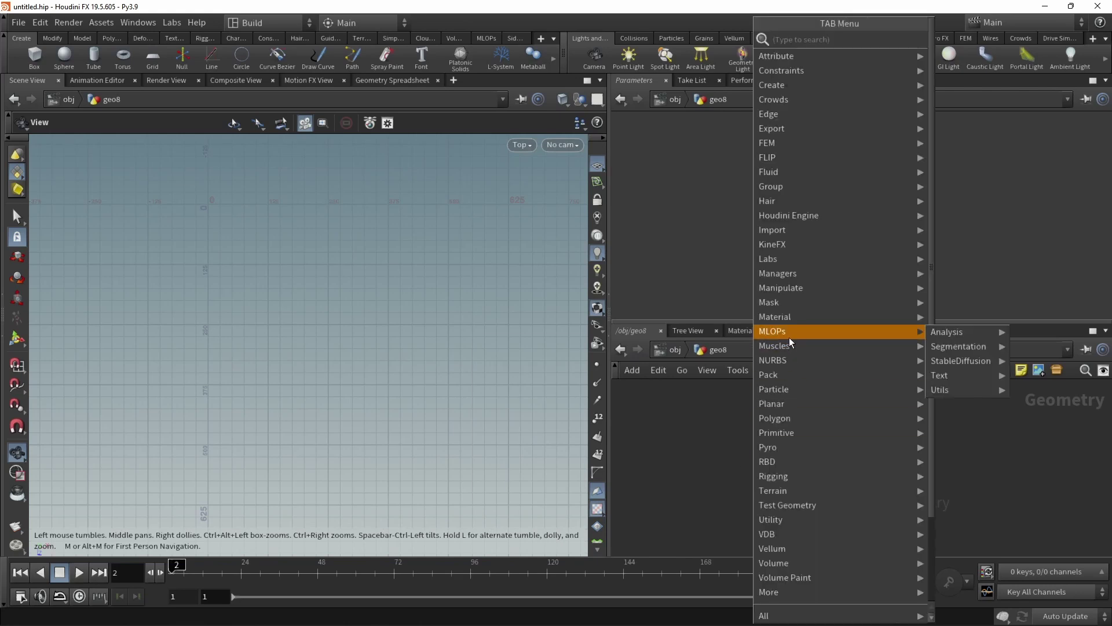
mouse_move(996, 361)
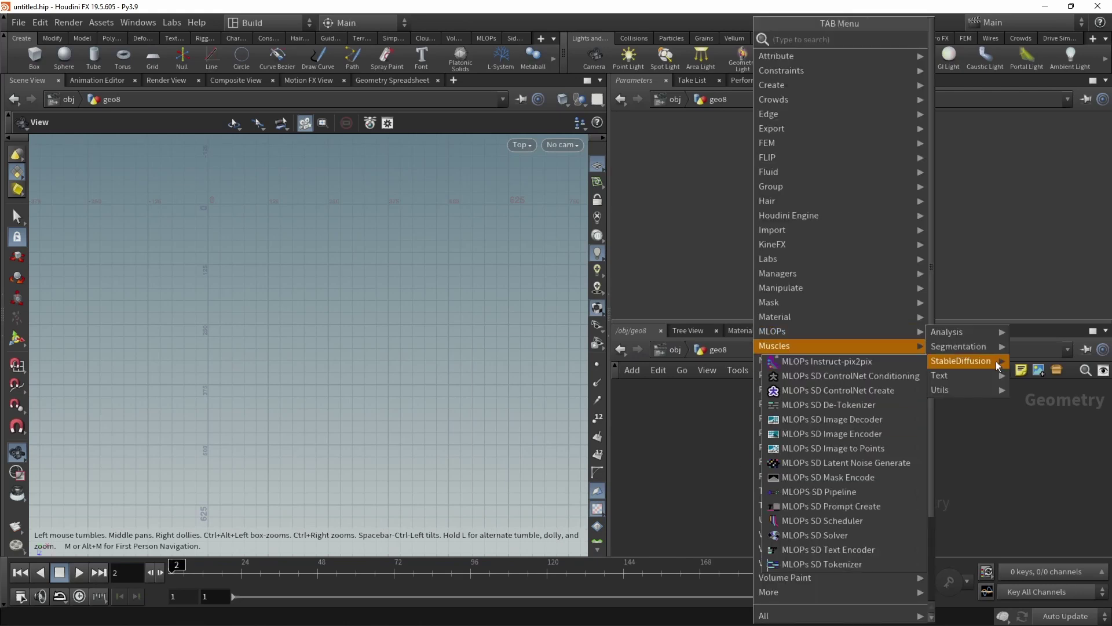
left_click(843, 492)
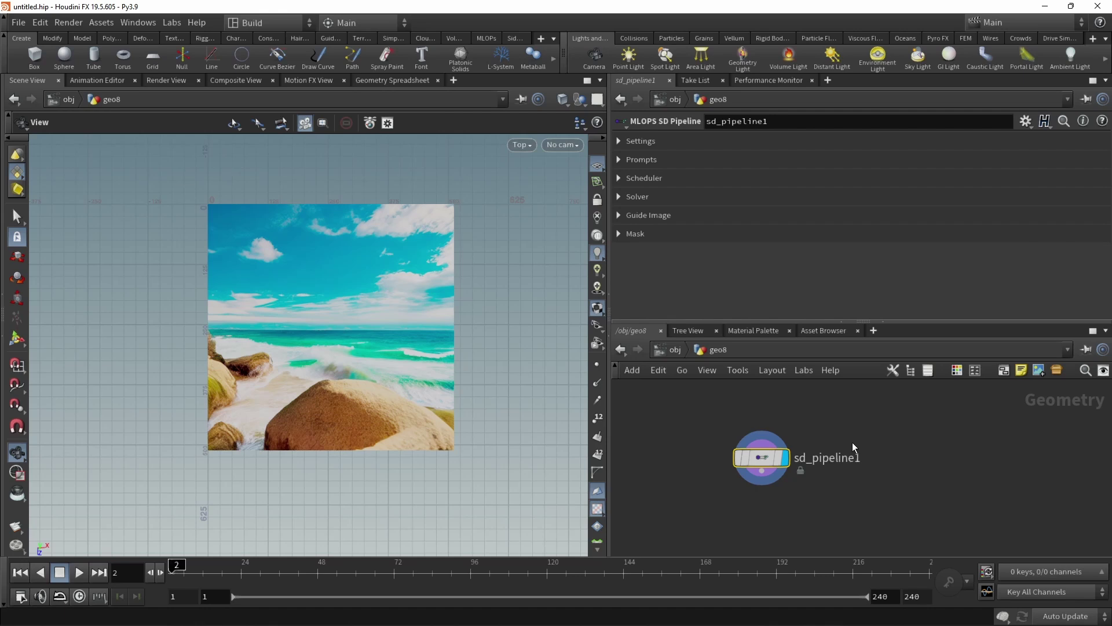
Examine sd_pipeline1's parameters for Settings, Prompts, Scheduler, Solver and Guide Image
left_click(860, 140)
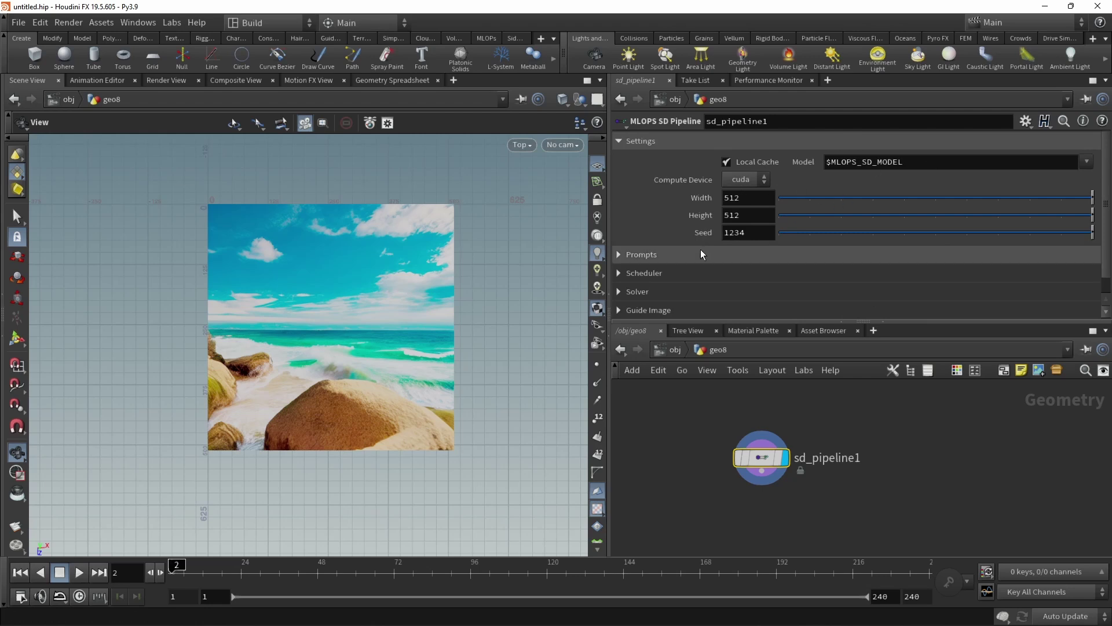
left_click(620, 254)
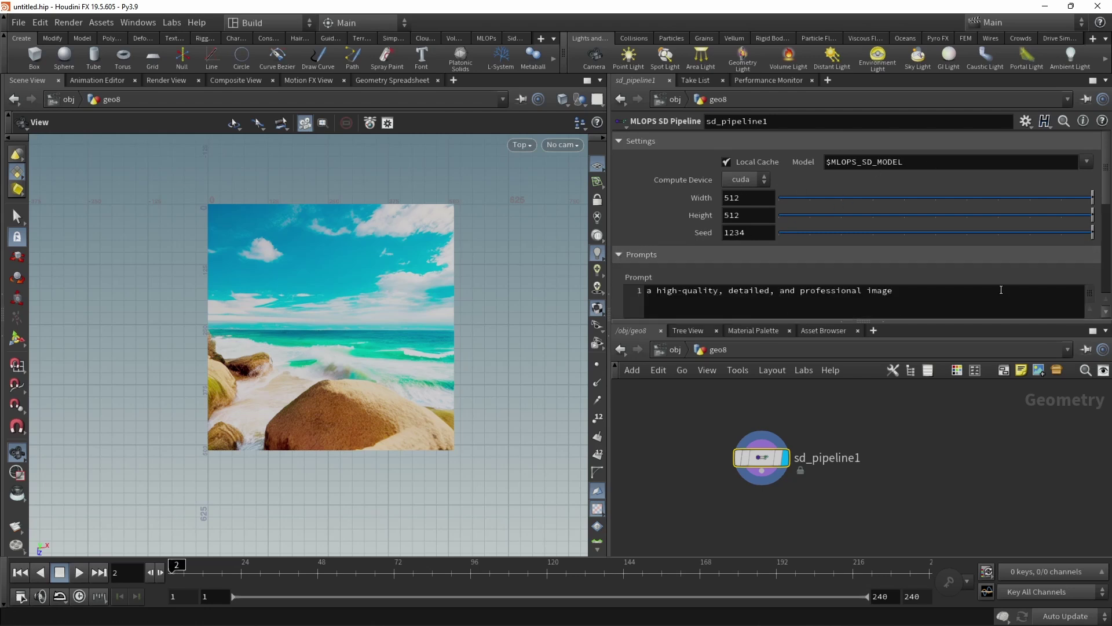
scroll(1107, 232, "down", 3)
left_click_drag(863, 320, 863, 429)
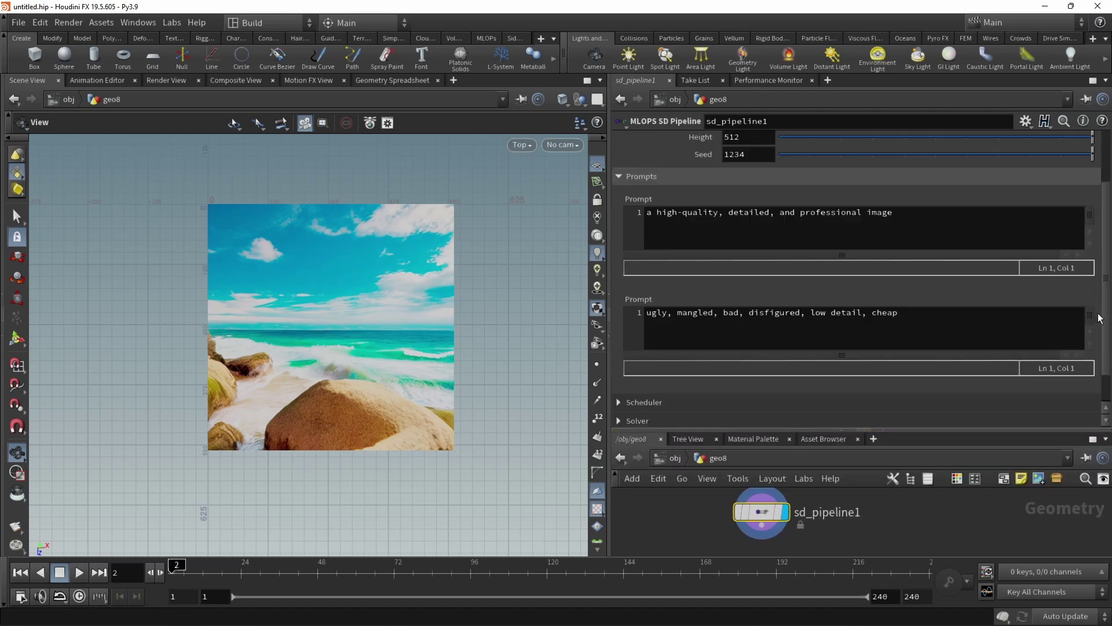
scroll(1110, 320, "down", 1)
left_click(626, 362)
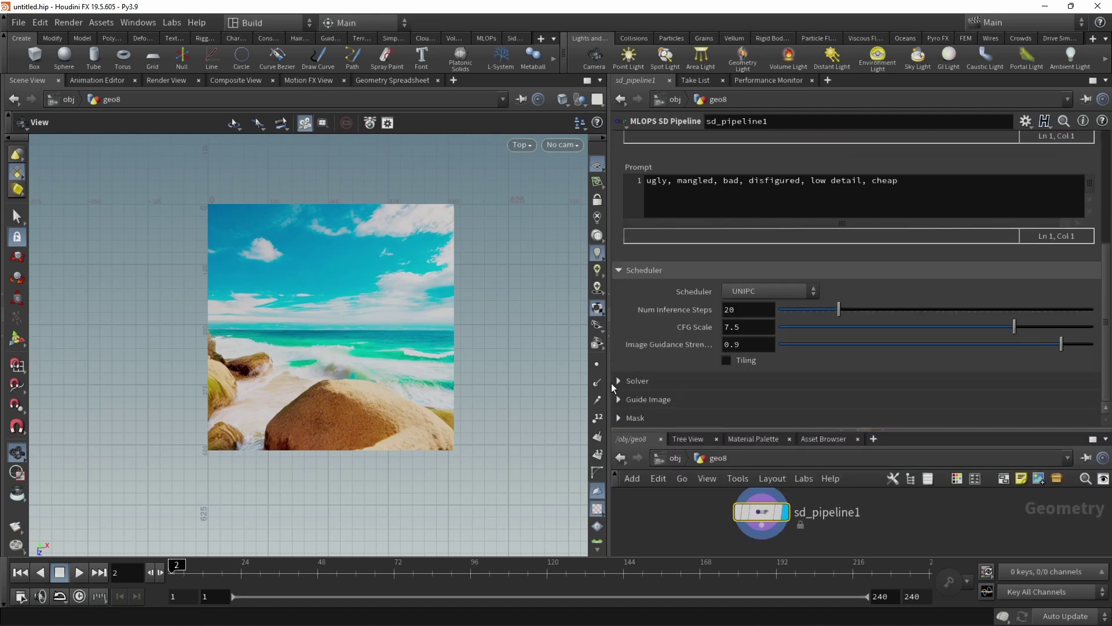
left_click(614, 384)
scroll(617, 402, "down", 1)
left_click(617, 402)
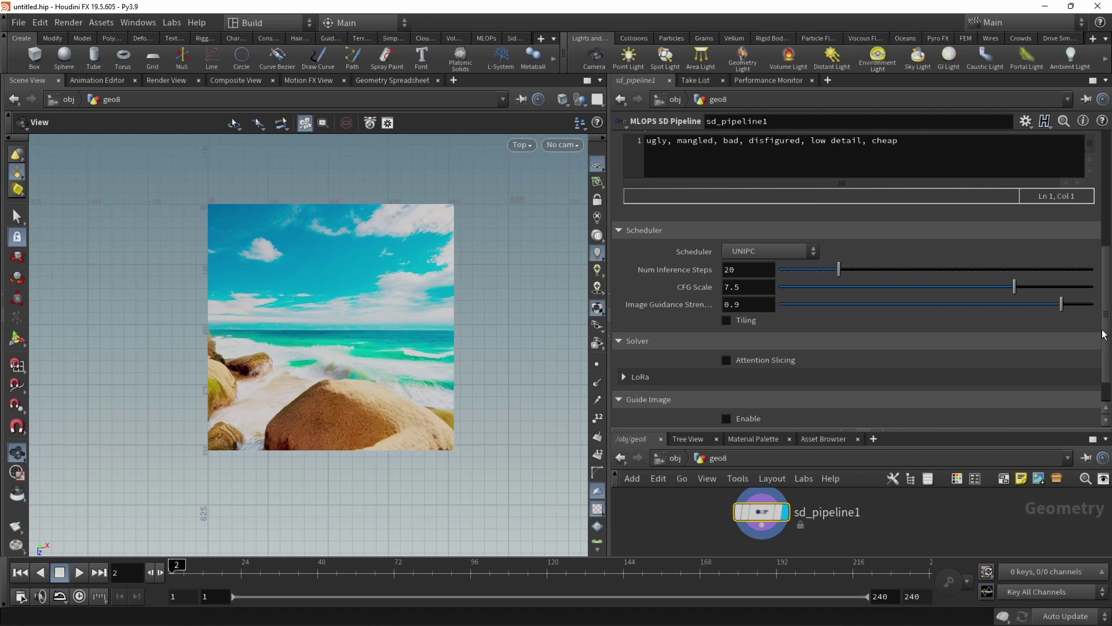
scroll(625, 406, "down", 1)
scroll(624, 406, "up", 6)
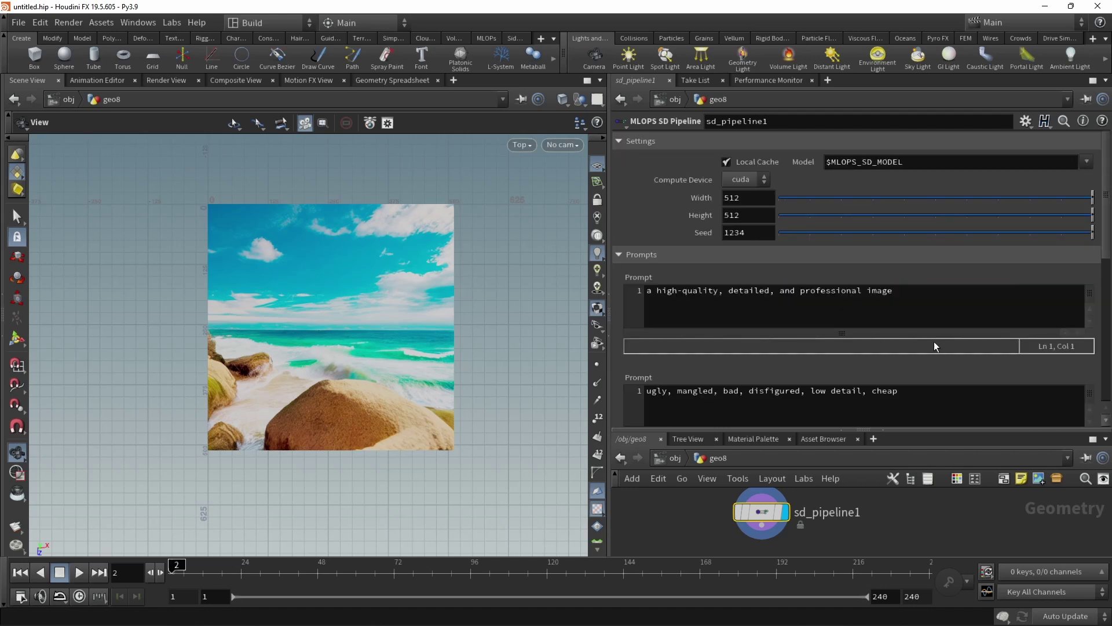
Extend sd_pipeline1's first prompt to read "a high-quality, detailed, and professional image of a giraffe"
left_click(934, 290)
type("of ")
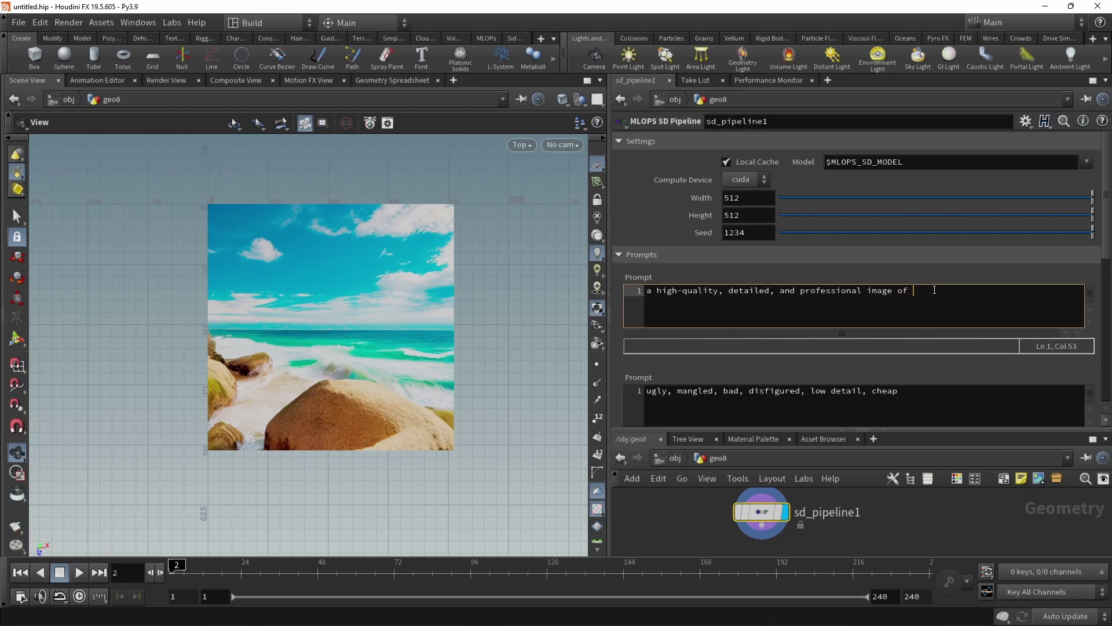
type("a giraffe")
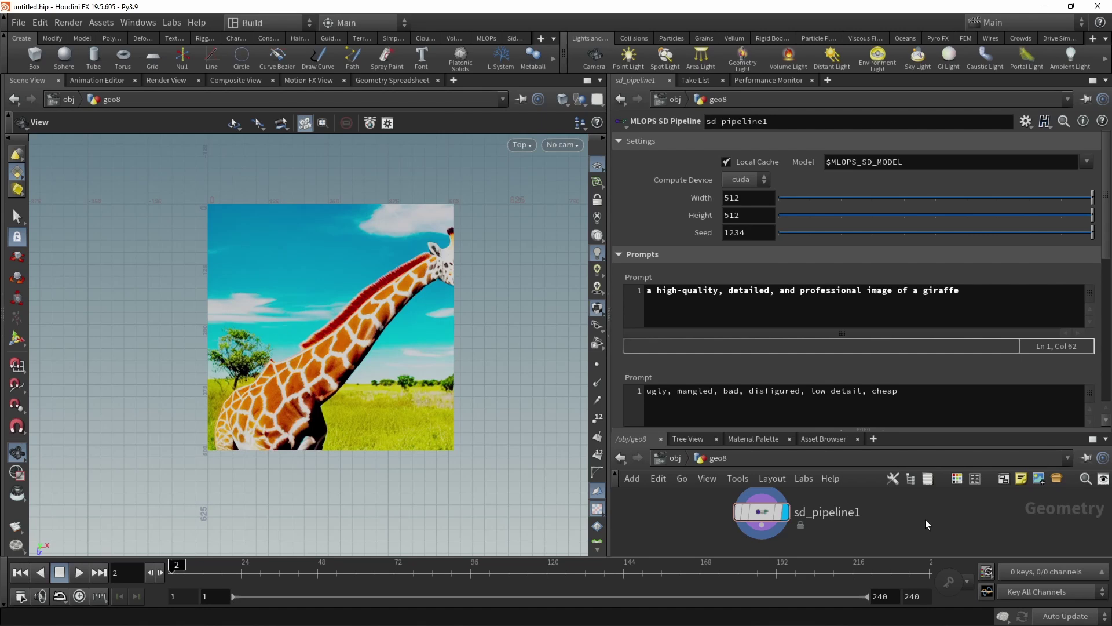
Set sd_pipeline1's Seed to 123 to generate a different giraffe image
left_click(745, 231)
key("BackSpace")
key("Return")
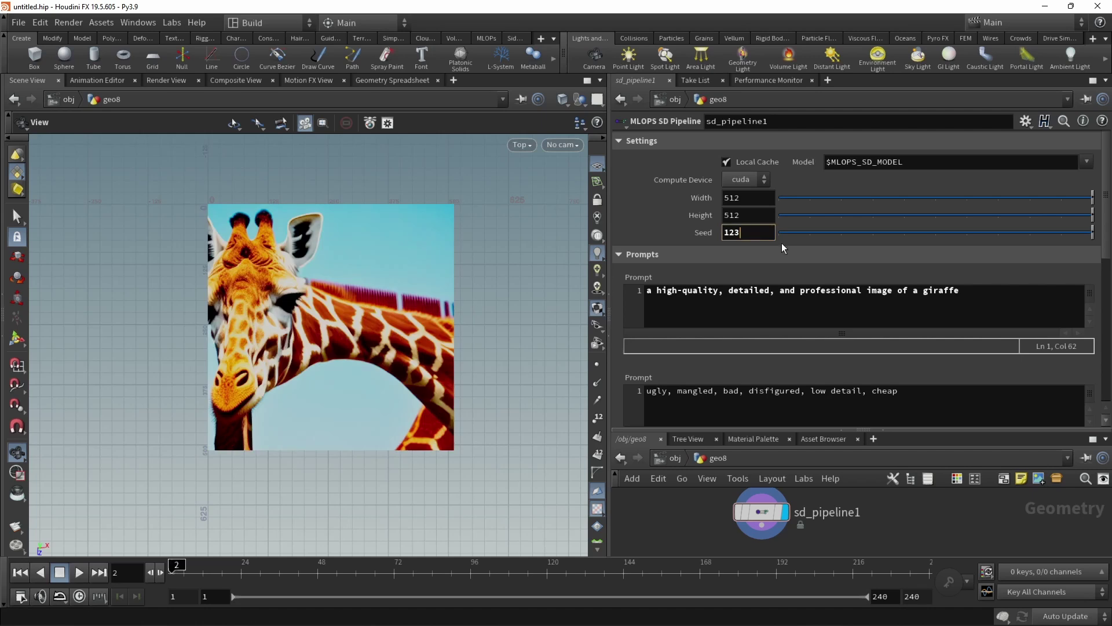
Look through the MLOPS Datasets nodes available for the topnet1 task network
mouse_move(839, 520)
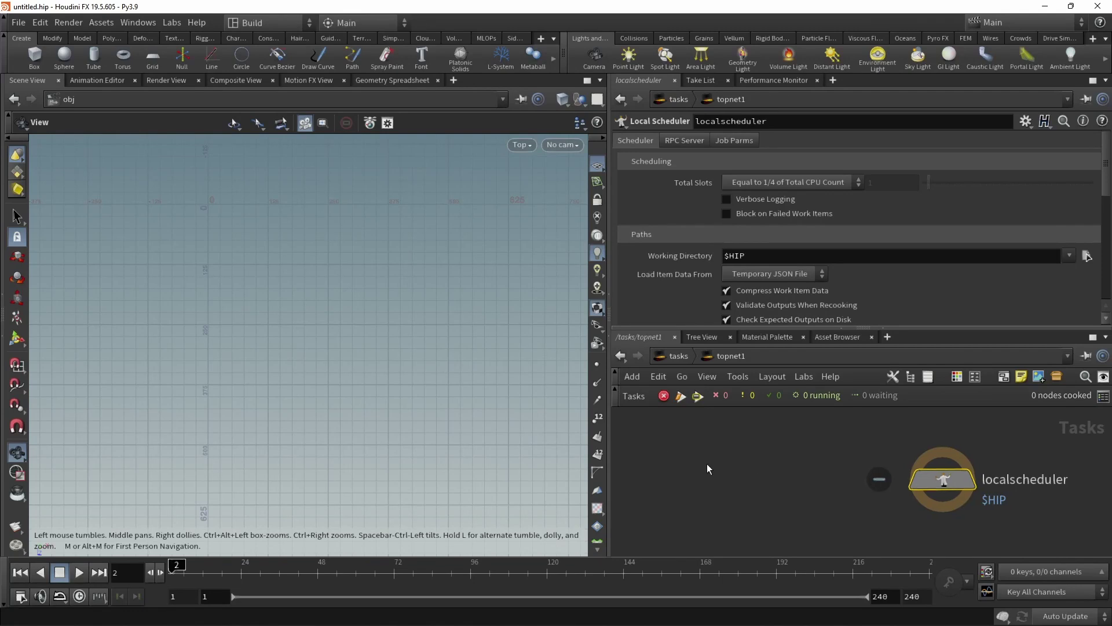
key("Tab")
mouse_move(748, 375)
mouse_move(836, 380)
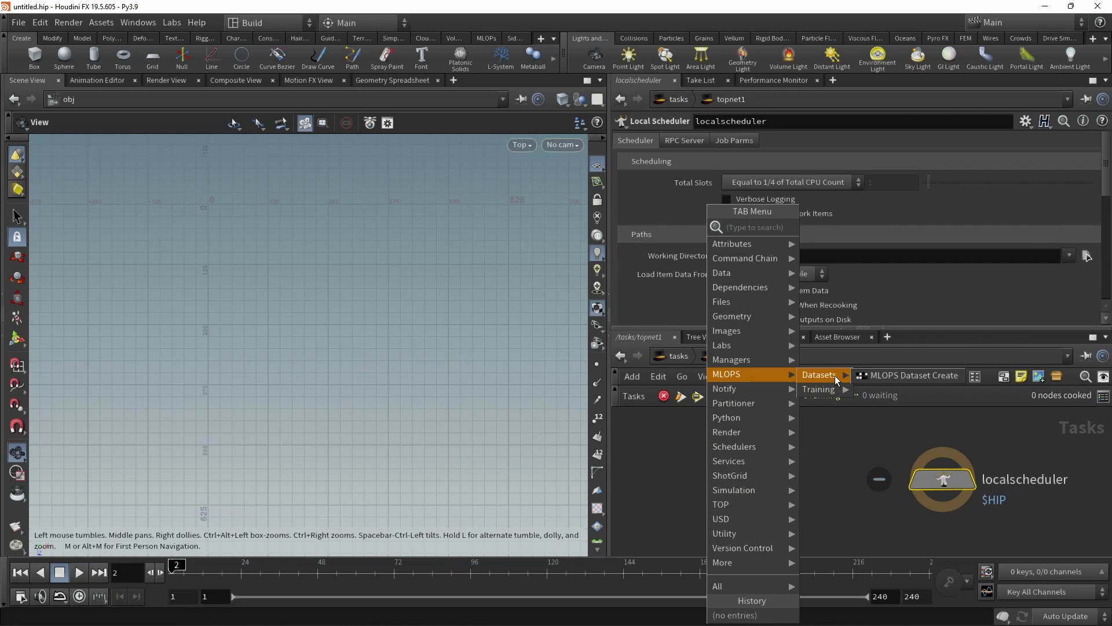